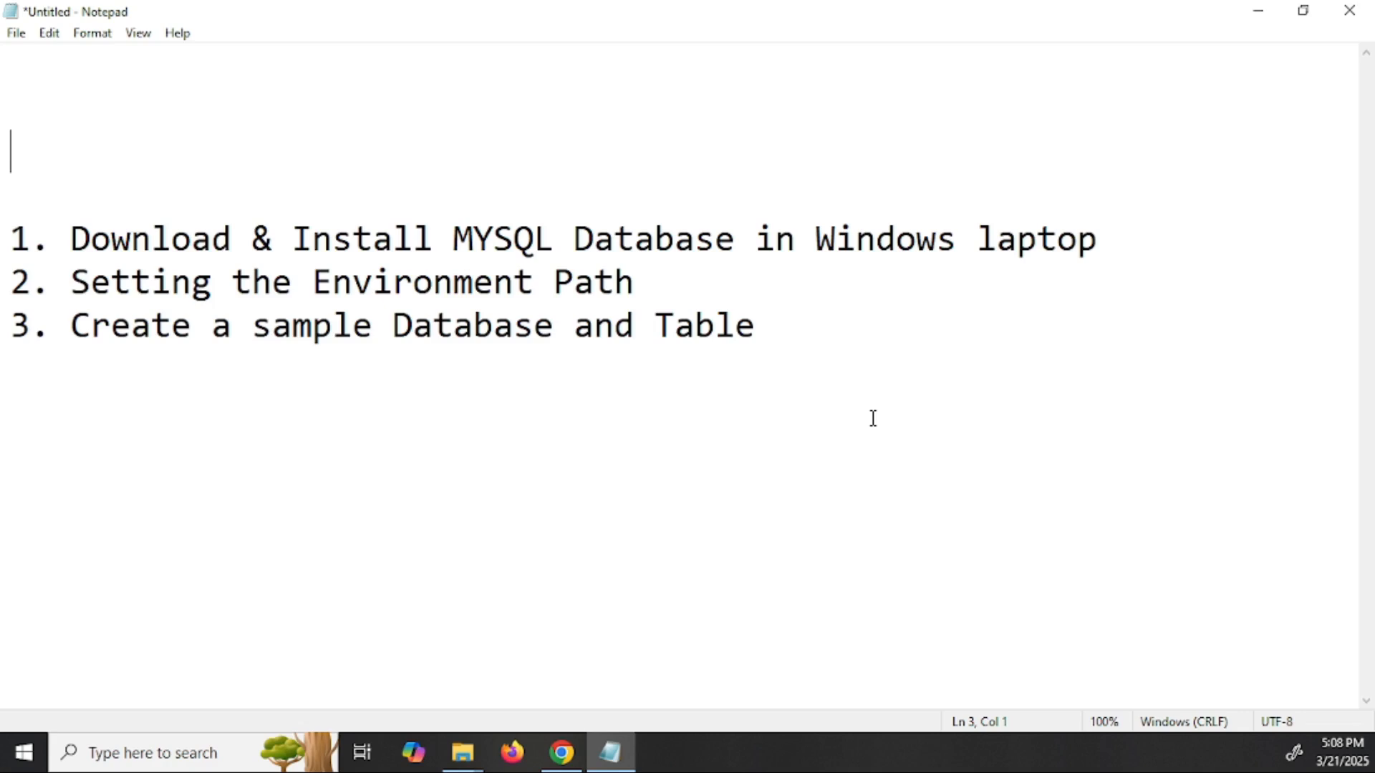
- Bring Chrome's Google homepage to the front over the Notepad plan
click(562, 759)
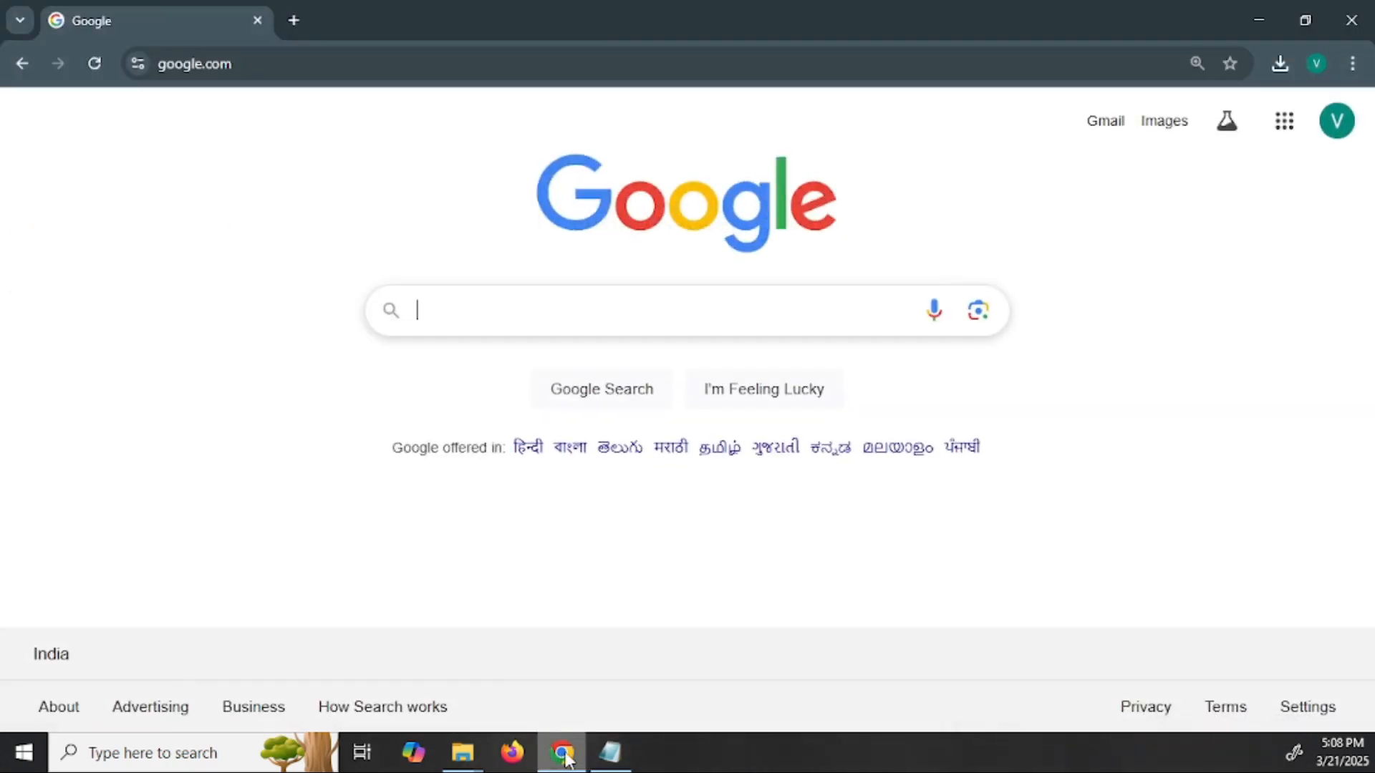
- Search Google for 'mysql'
click(629, 315)
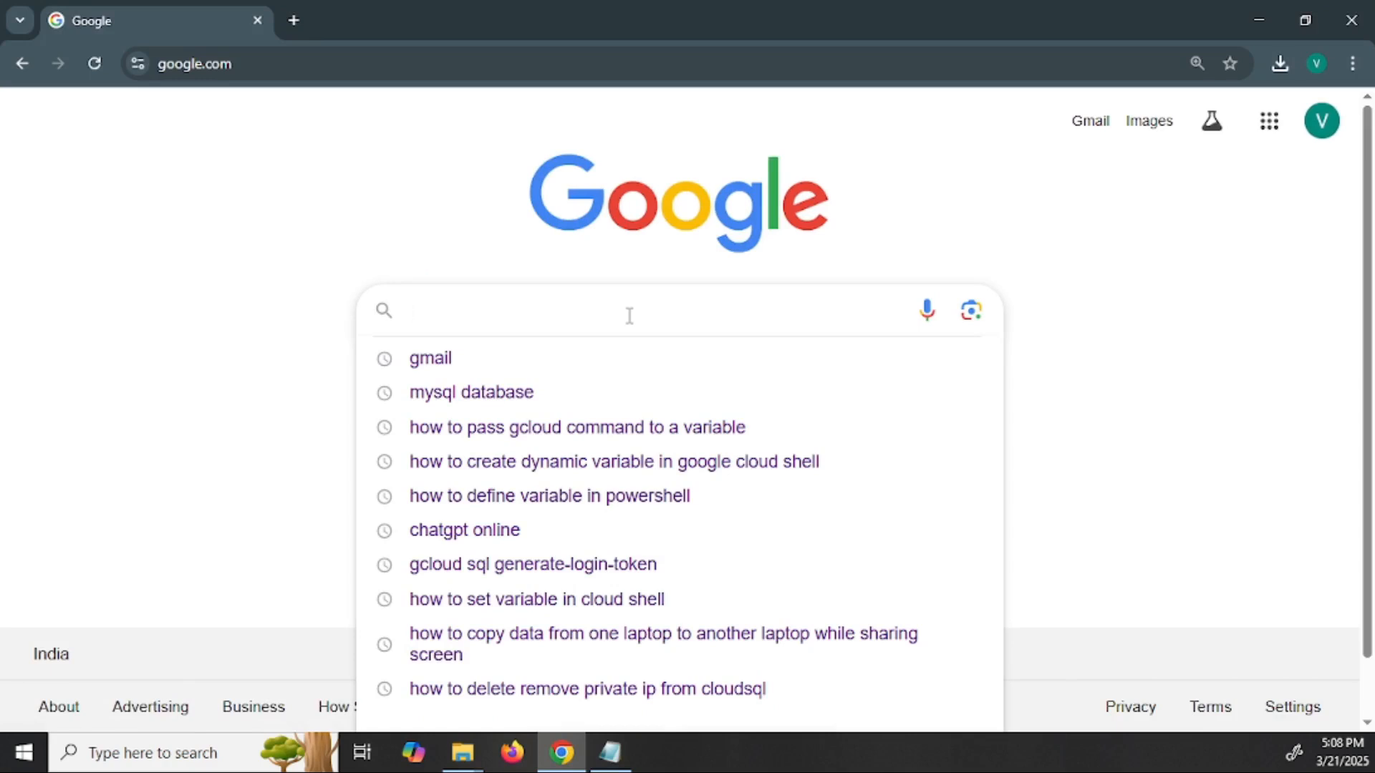
text(mysql)
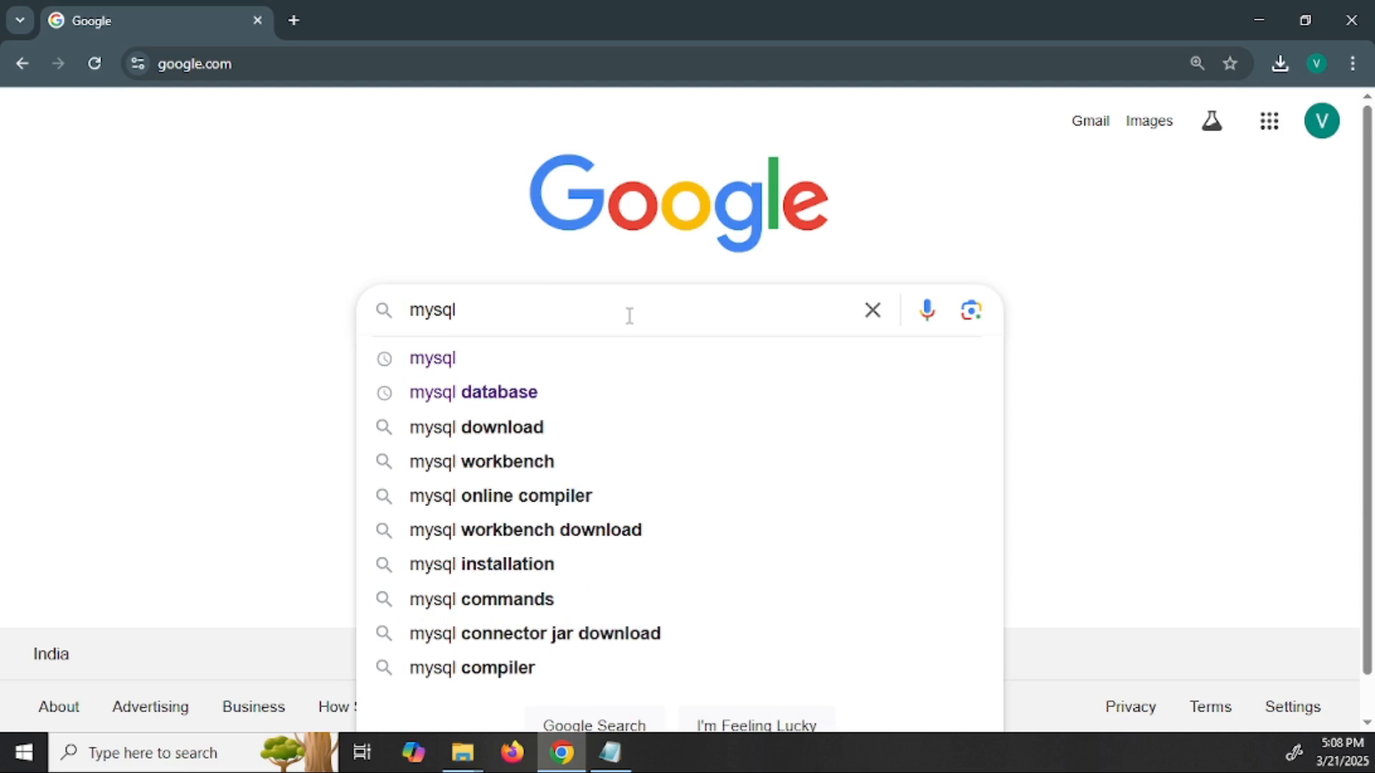
key(Return)
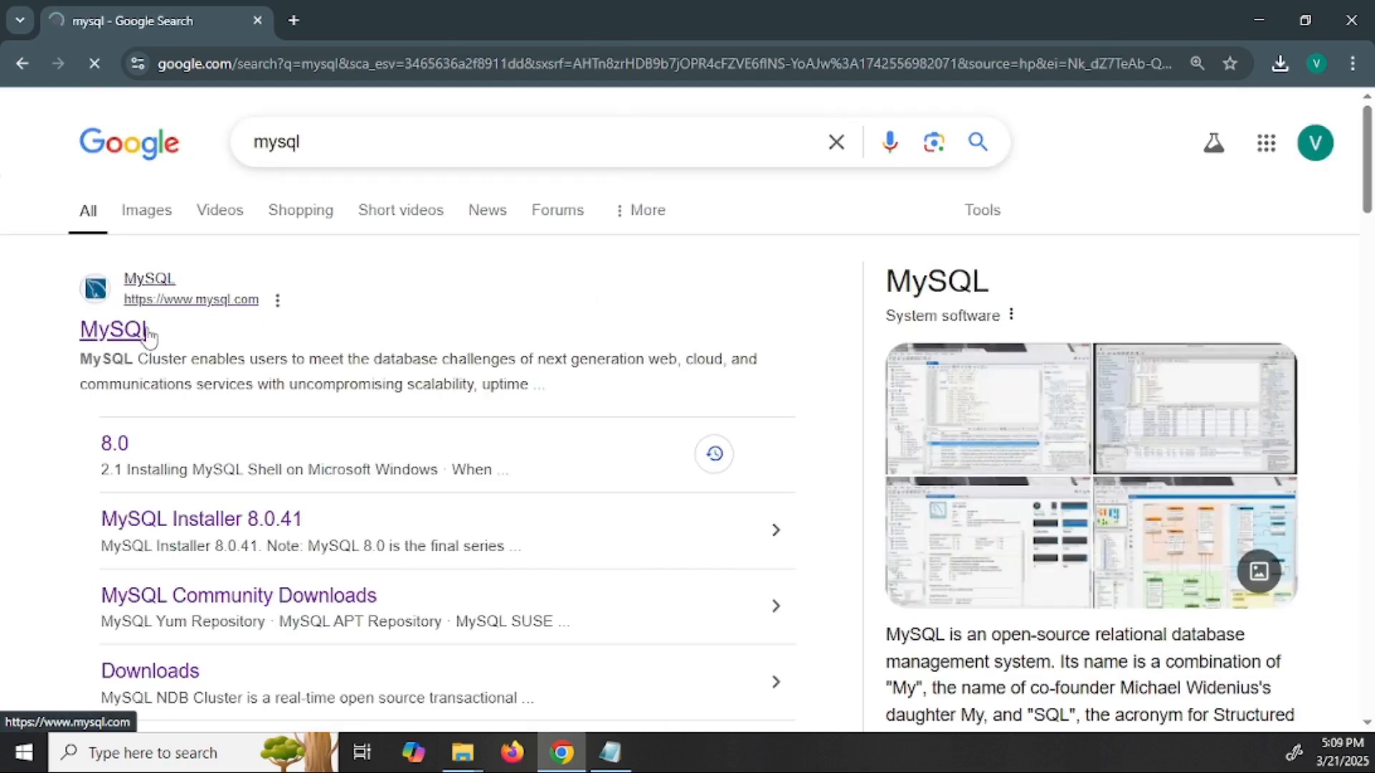
- Go from mysql.com's Downloads to the MySQL Community (GPL) Downloads page
click(129, 332)
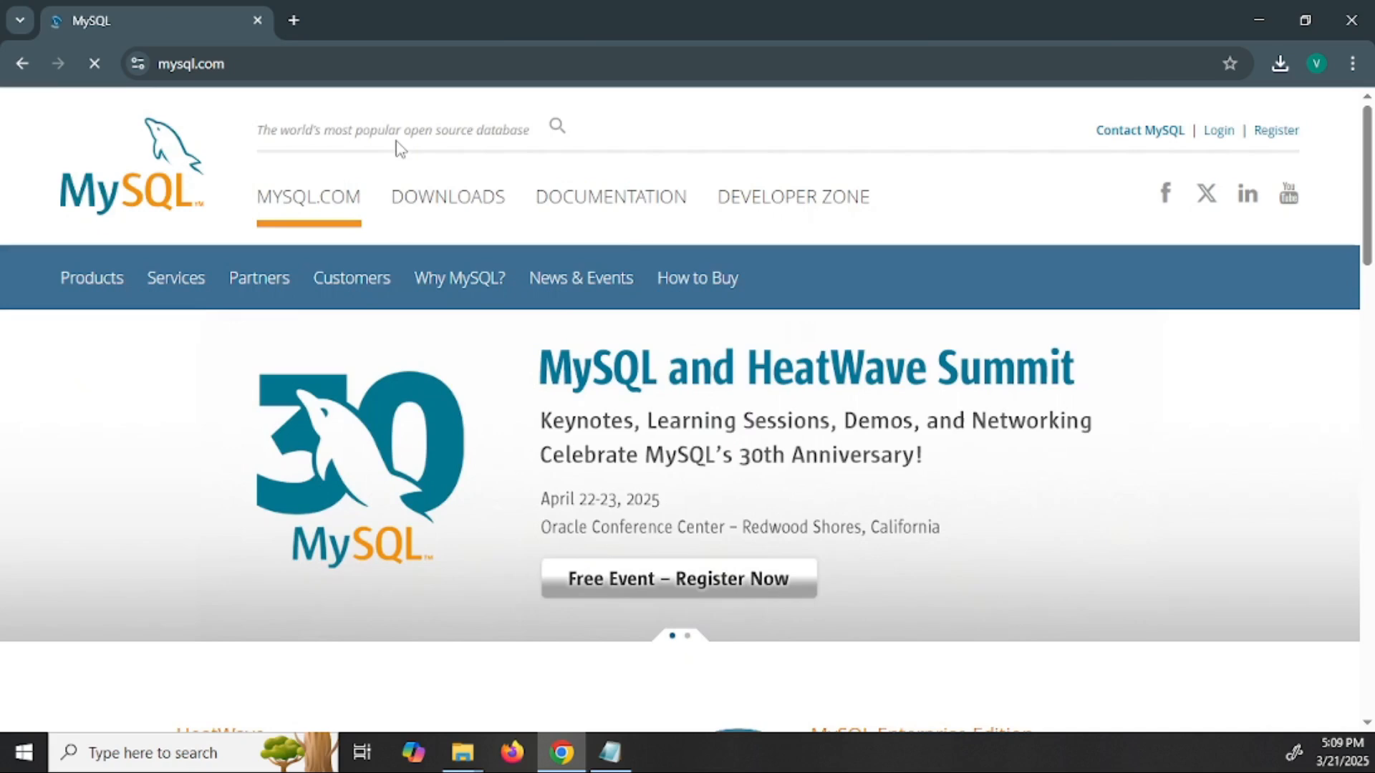
click(449, 203)
scroll(425, 293, down, 4)
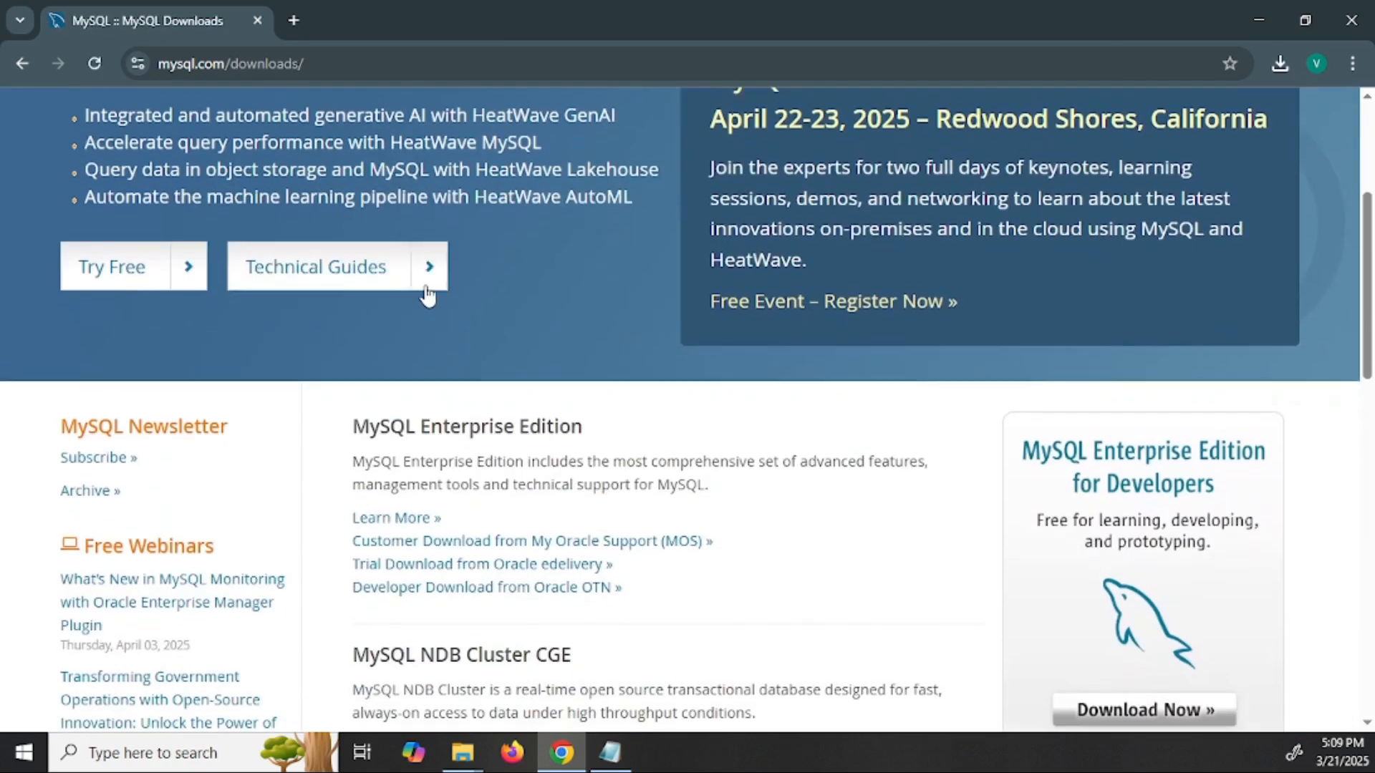
scroll(426, 294, down, 8)
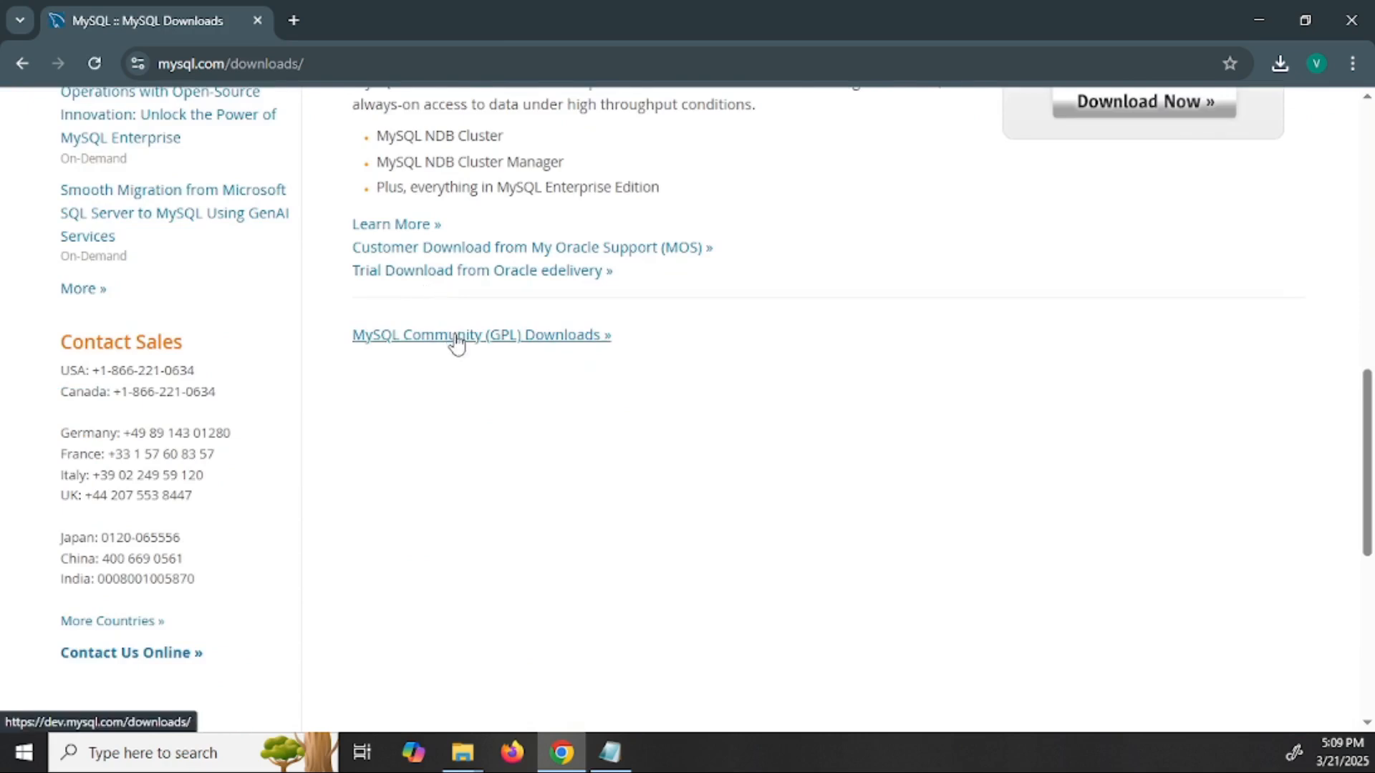
click(456, 336)
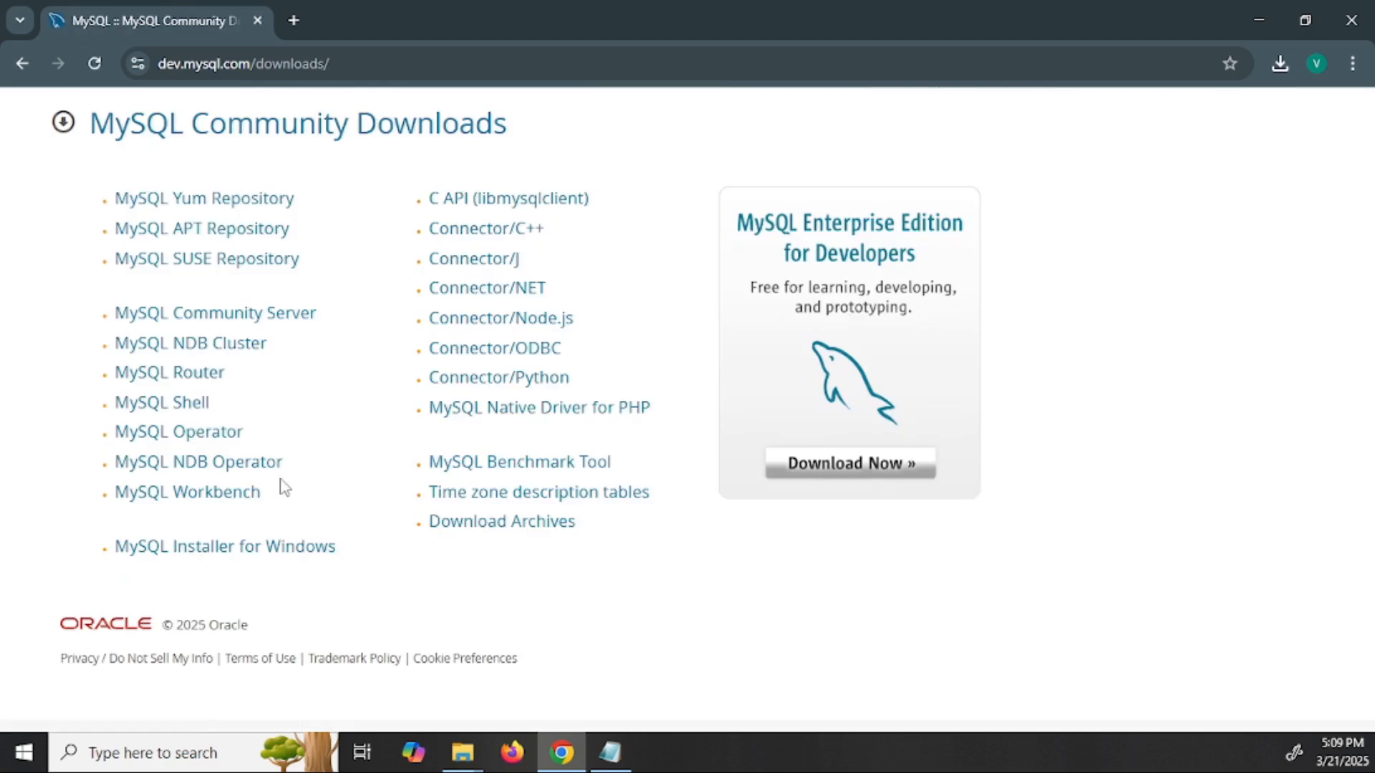
- On MySQL Installer for Windows, keep version 8.0.41 and download the 352.2M MSI installer
click(252, 548)
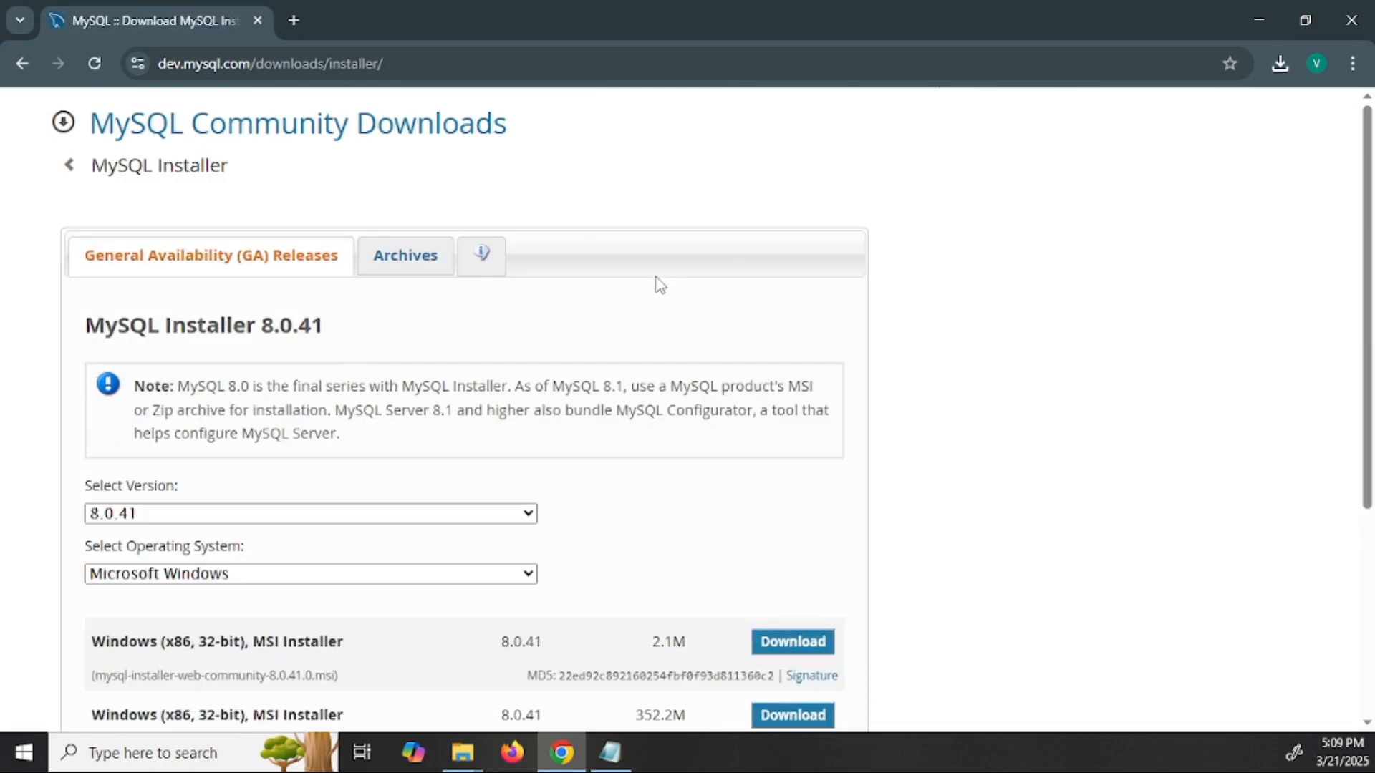
scroll(406, 340, down, 1)
scroll(406, 340, down, 3)
click(267, 214)
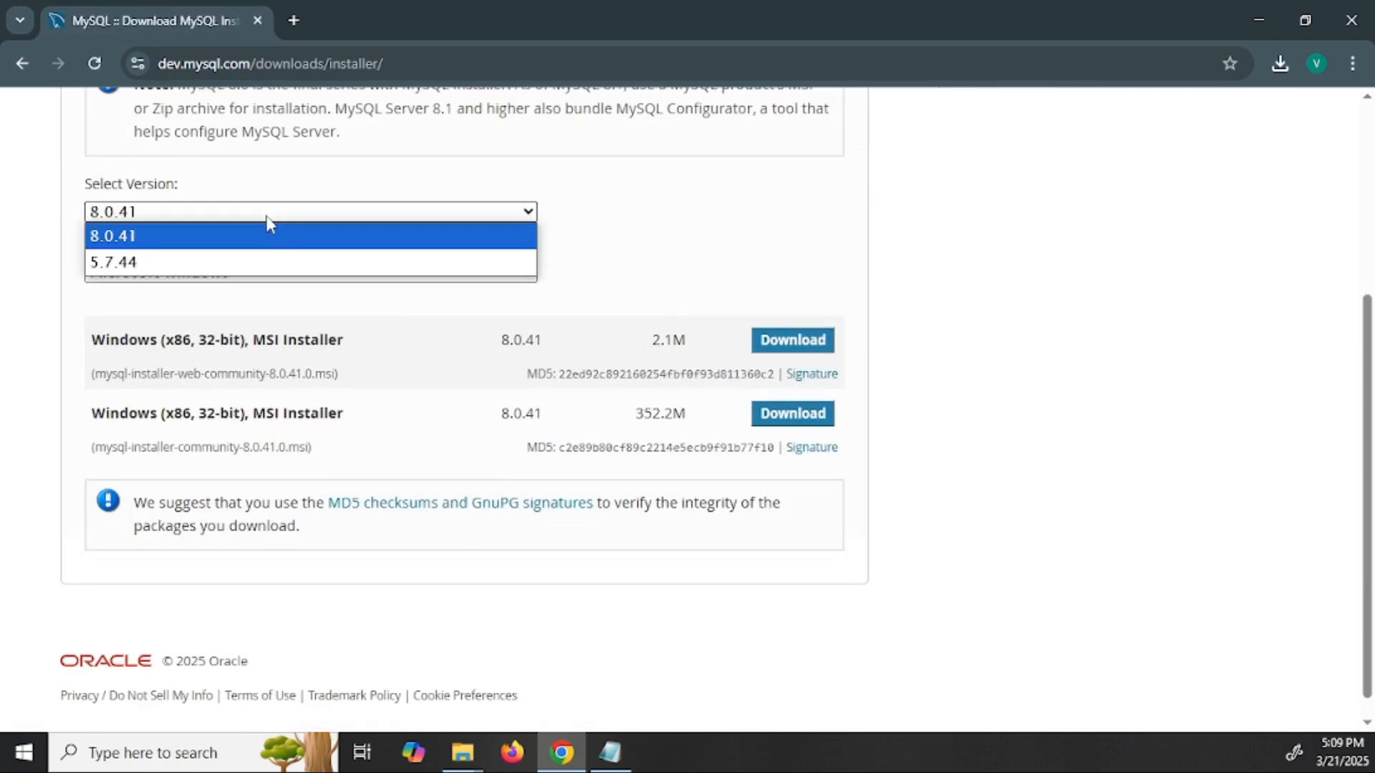
click(348, 176)
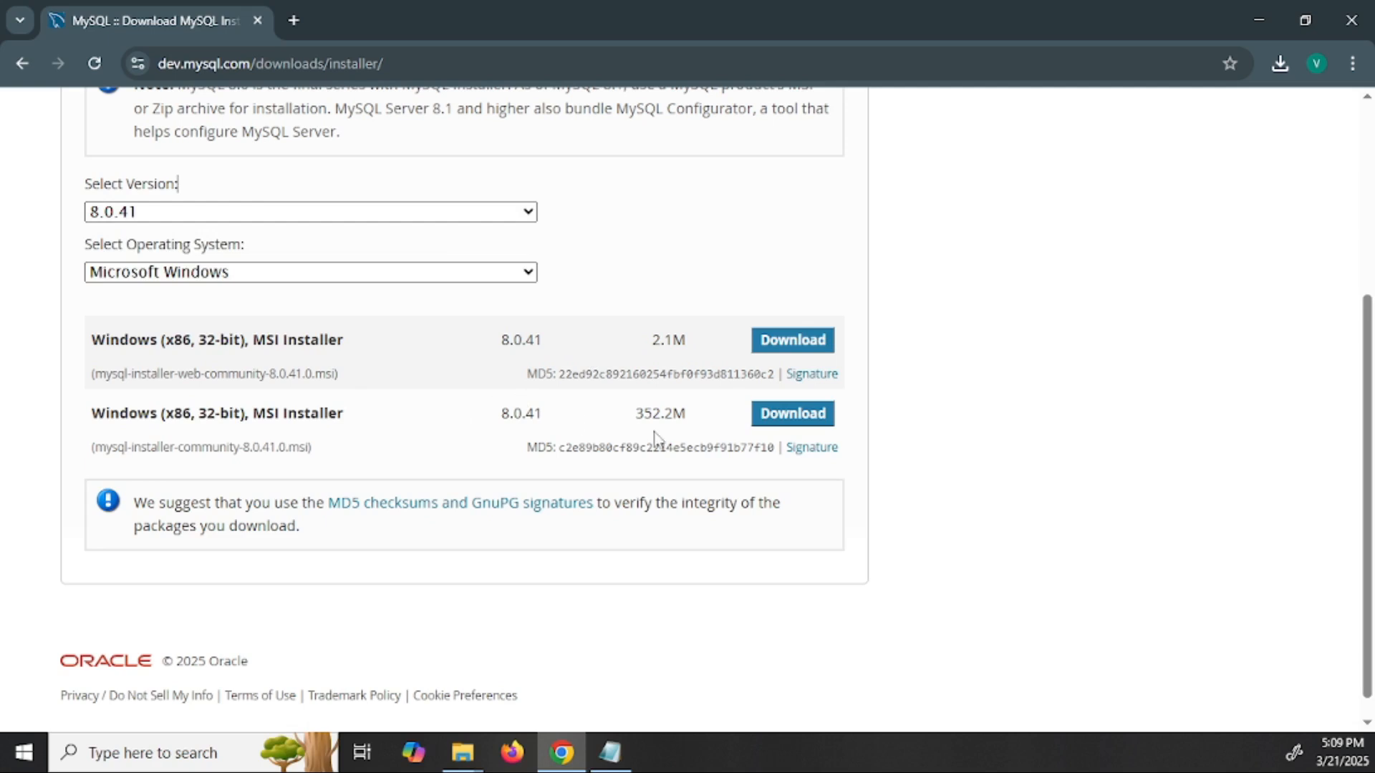
drag(705, 417, 627, 428)
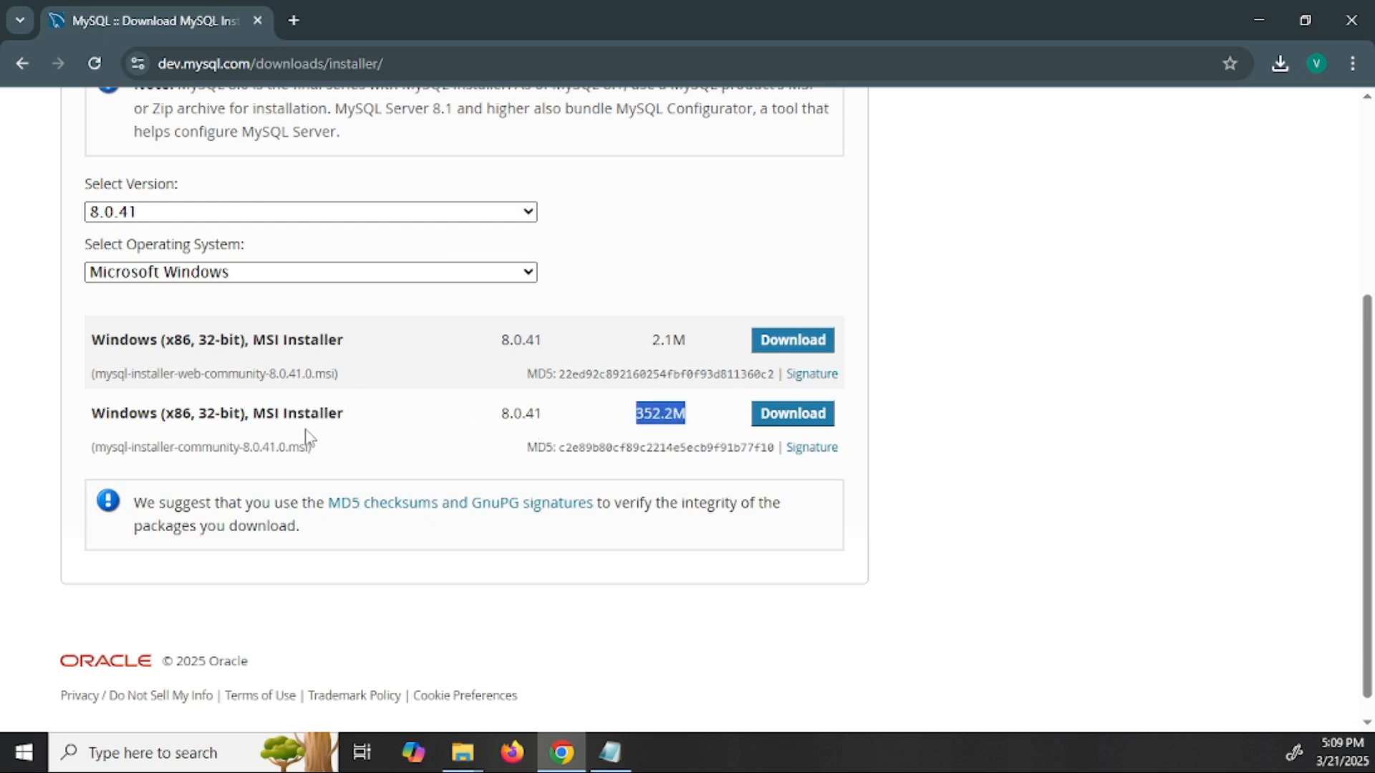
drag(353, 422, 107, 438)
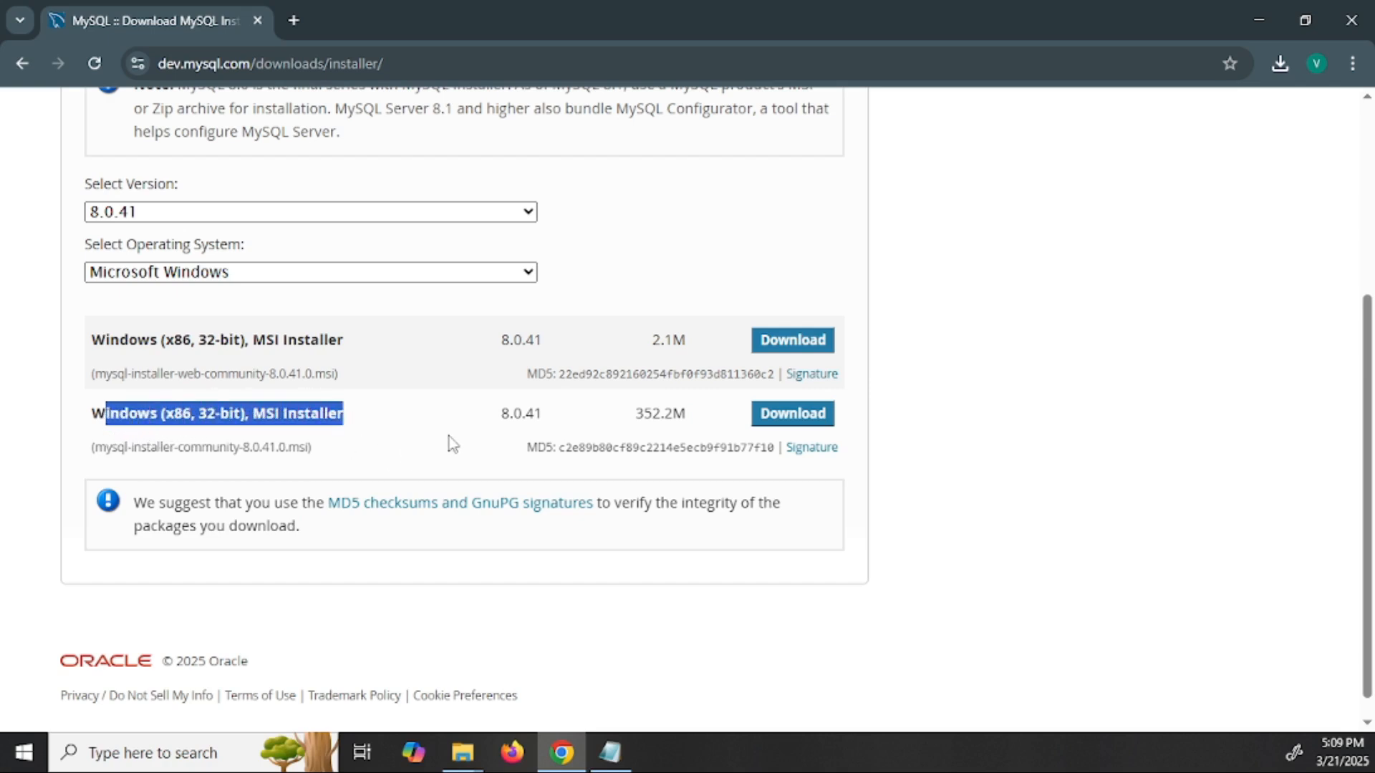
click(800, 421)
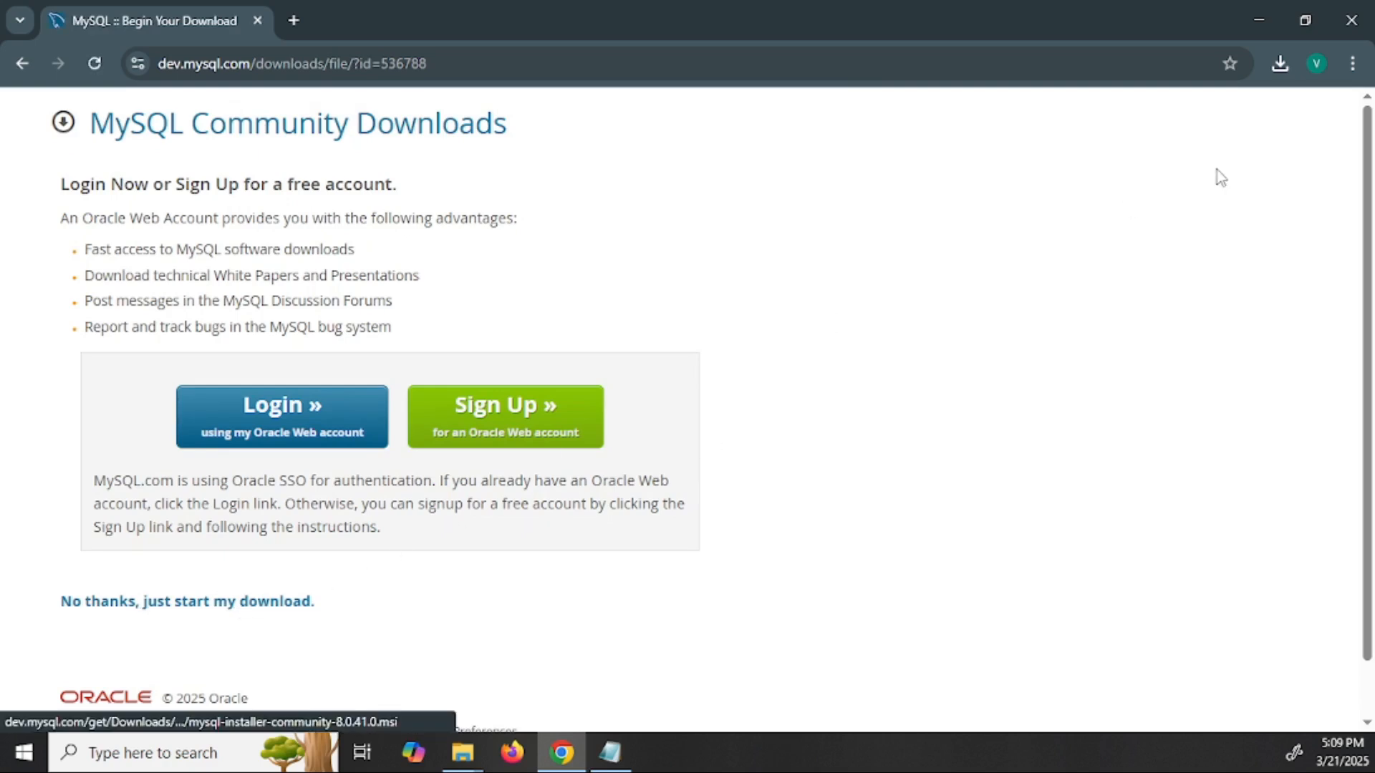
- Start the download without an Oracle account and open the Downloads folder in Explorer
click(1278, 63)
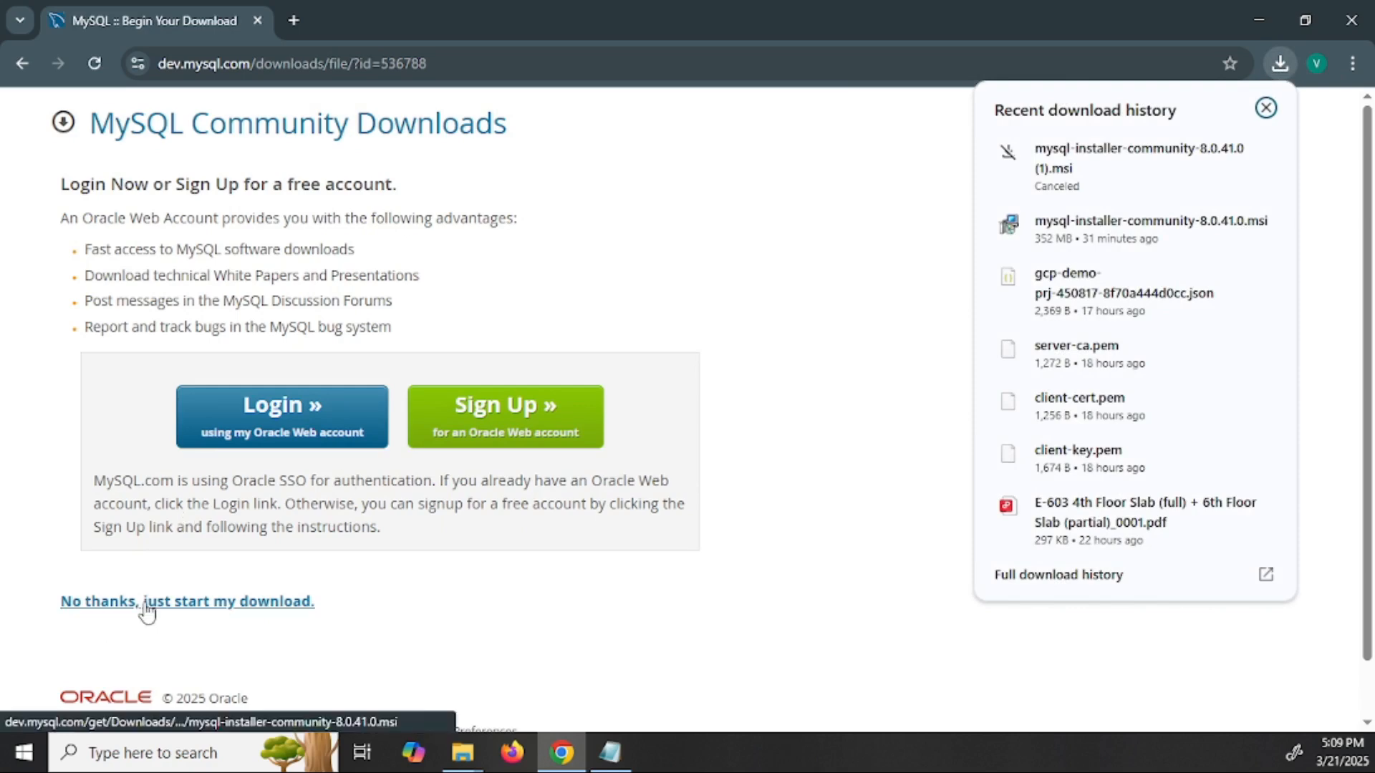
click(247, 635)
click(201, 609)
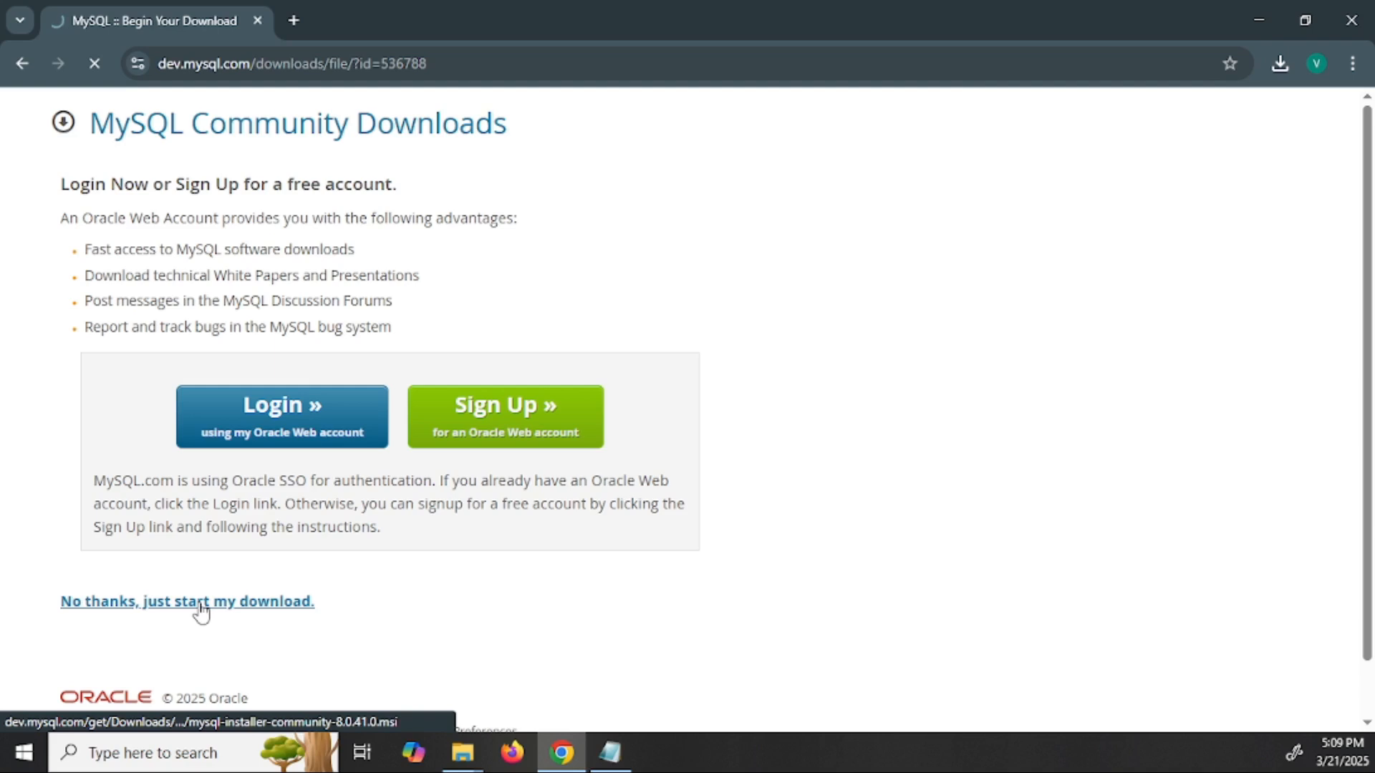
click(1280, 63)
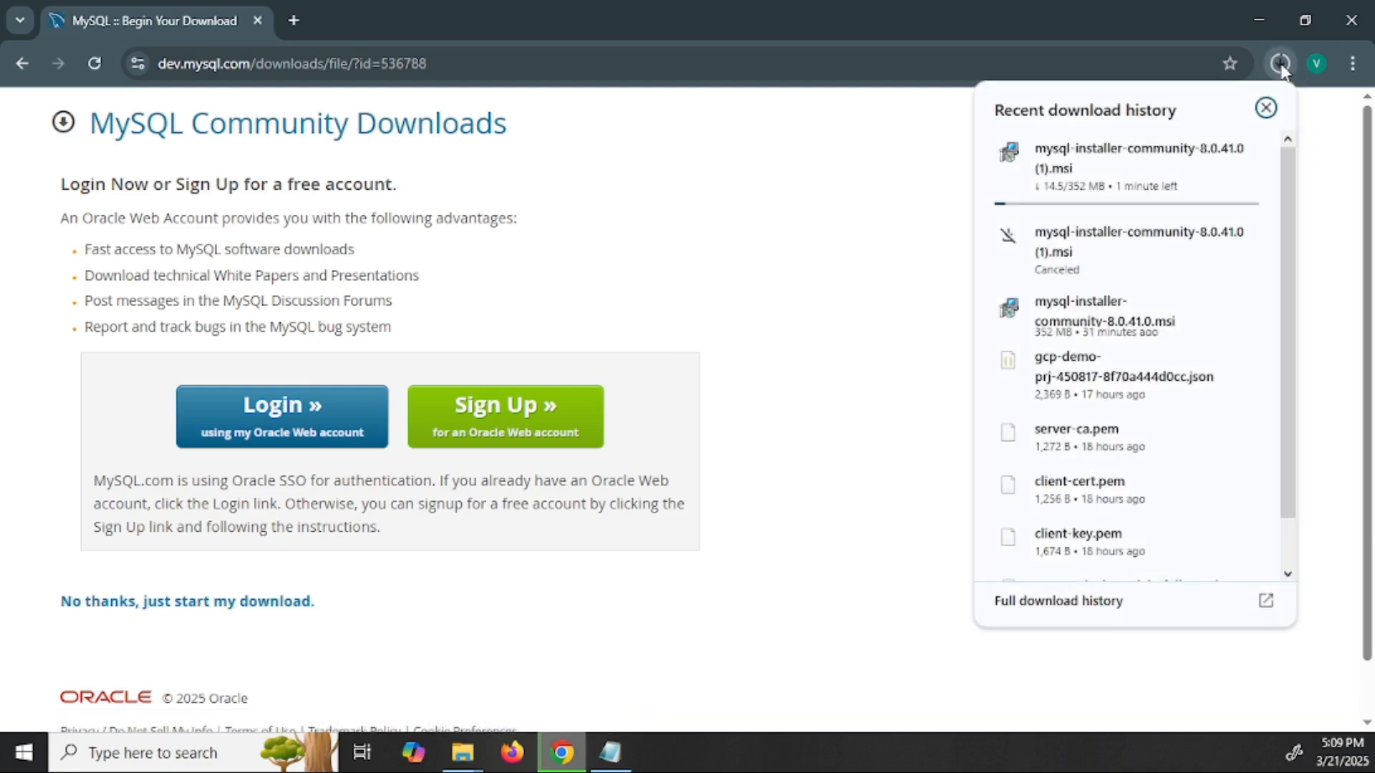
click(1266, 108)
mouse_move(448, 757)
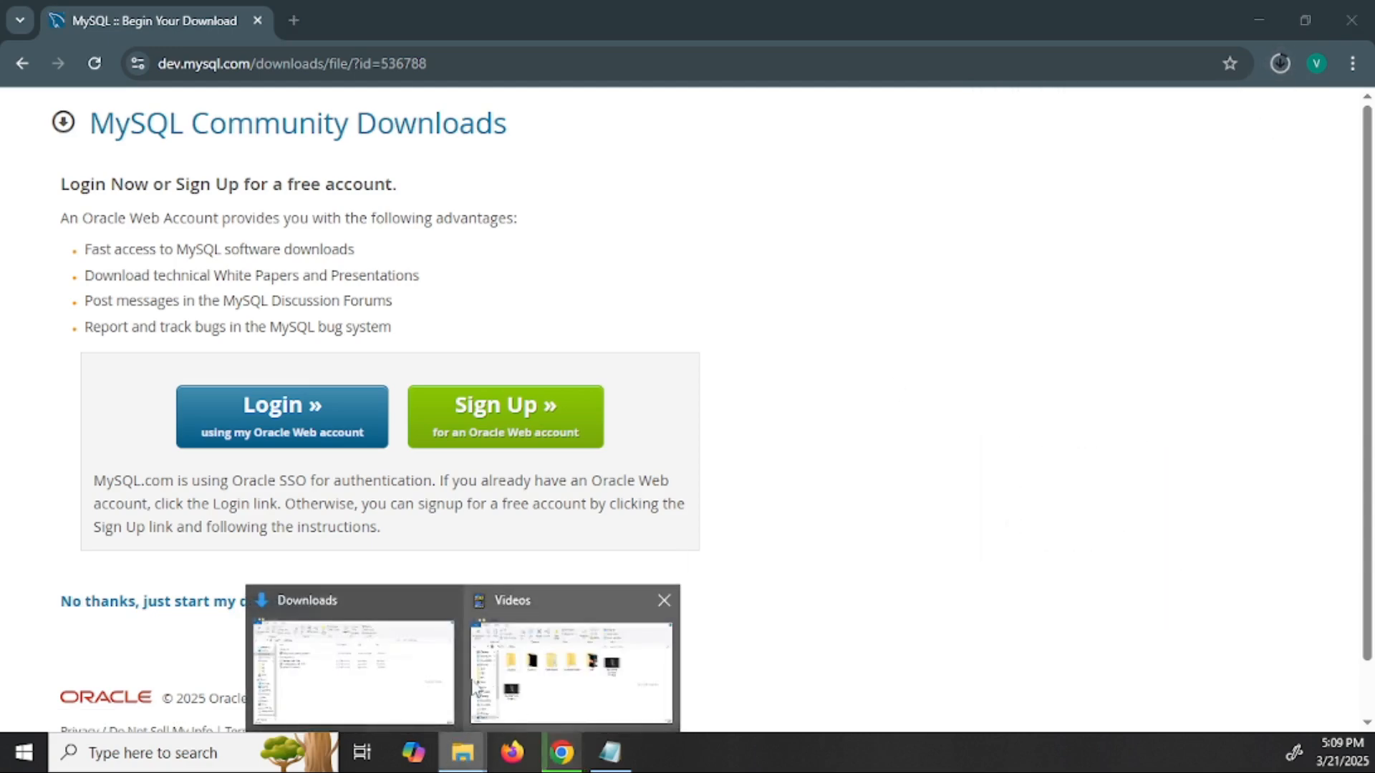
click(353, 669)
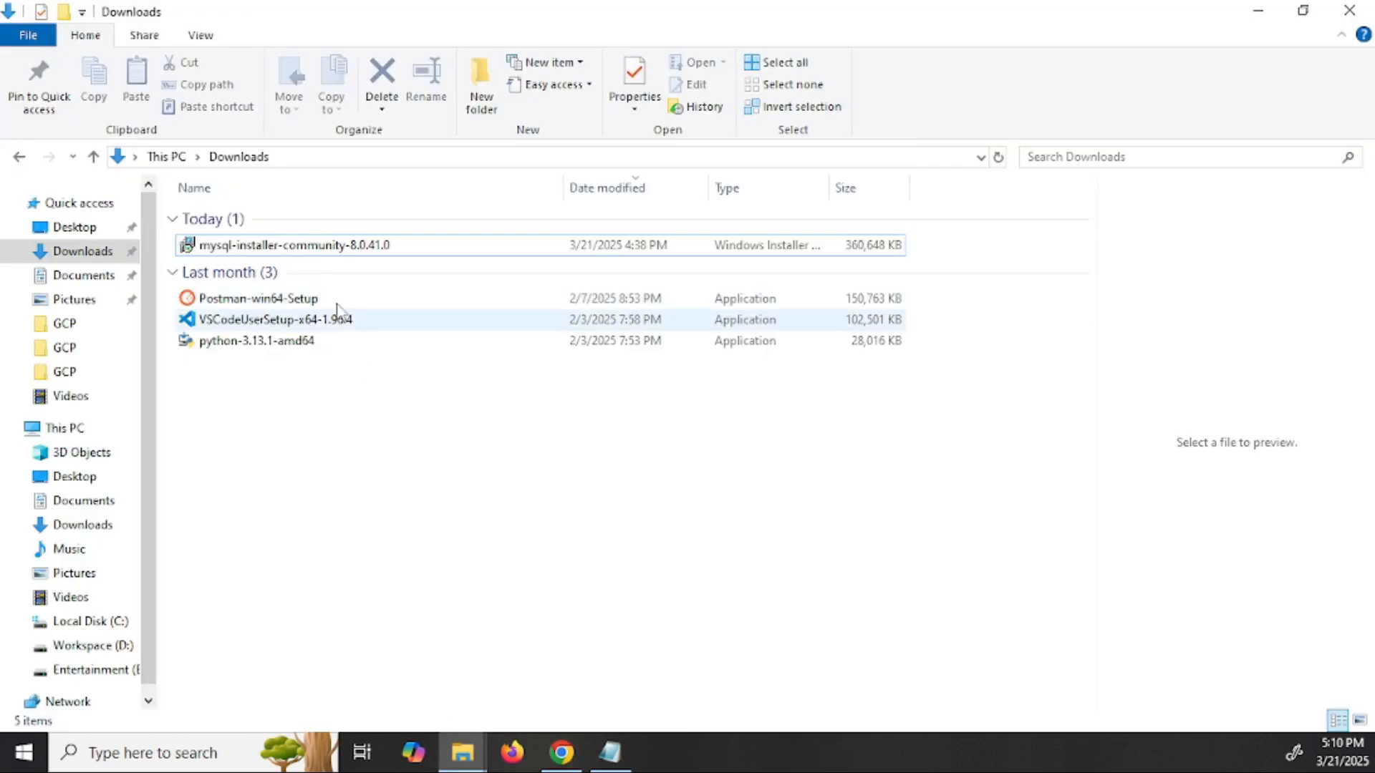
- Run mysql-installer-community-8.0.41.0 from Downloads, then minimize Explorer and Chrome
click(999, 158)
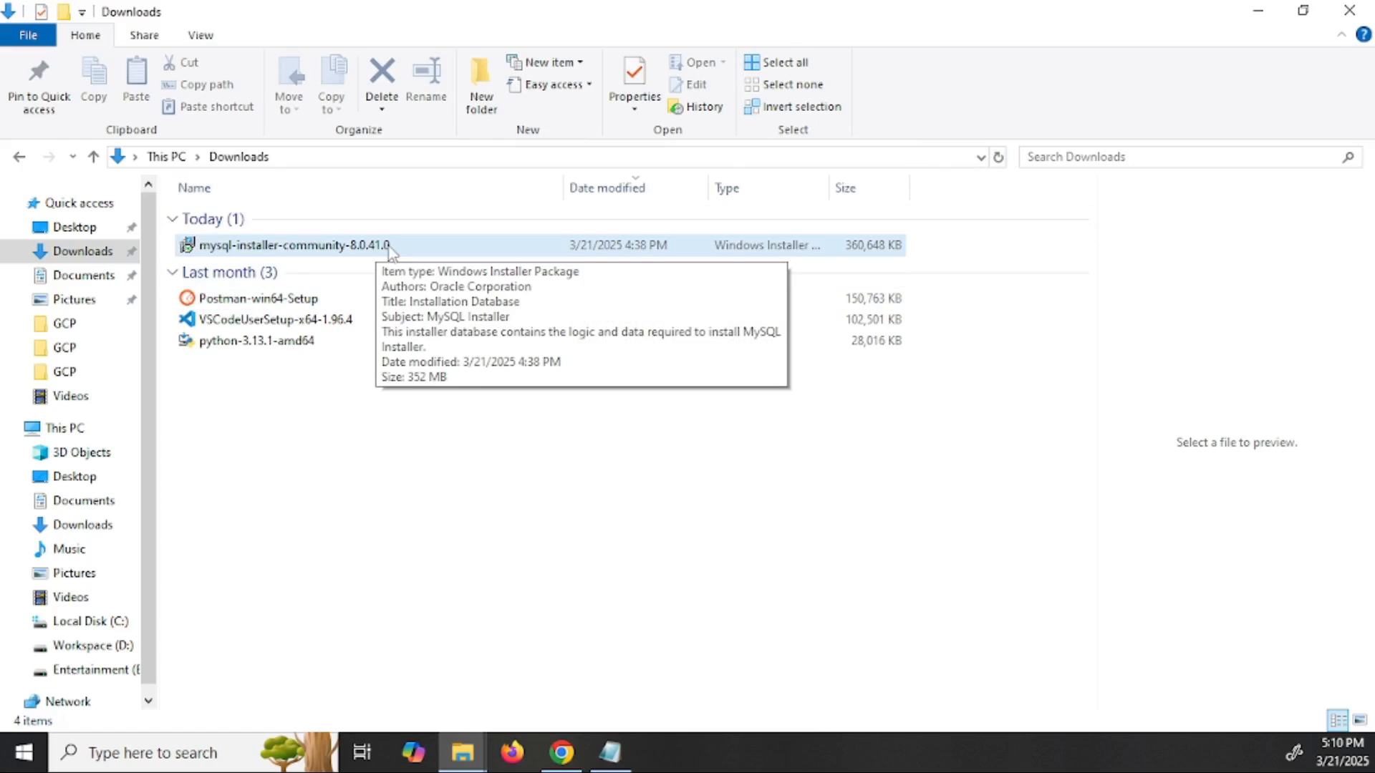
double_click(390, 247)
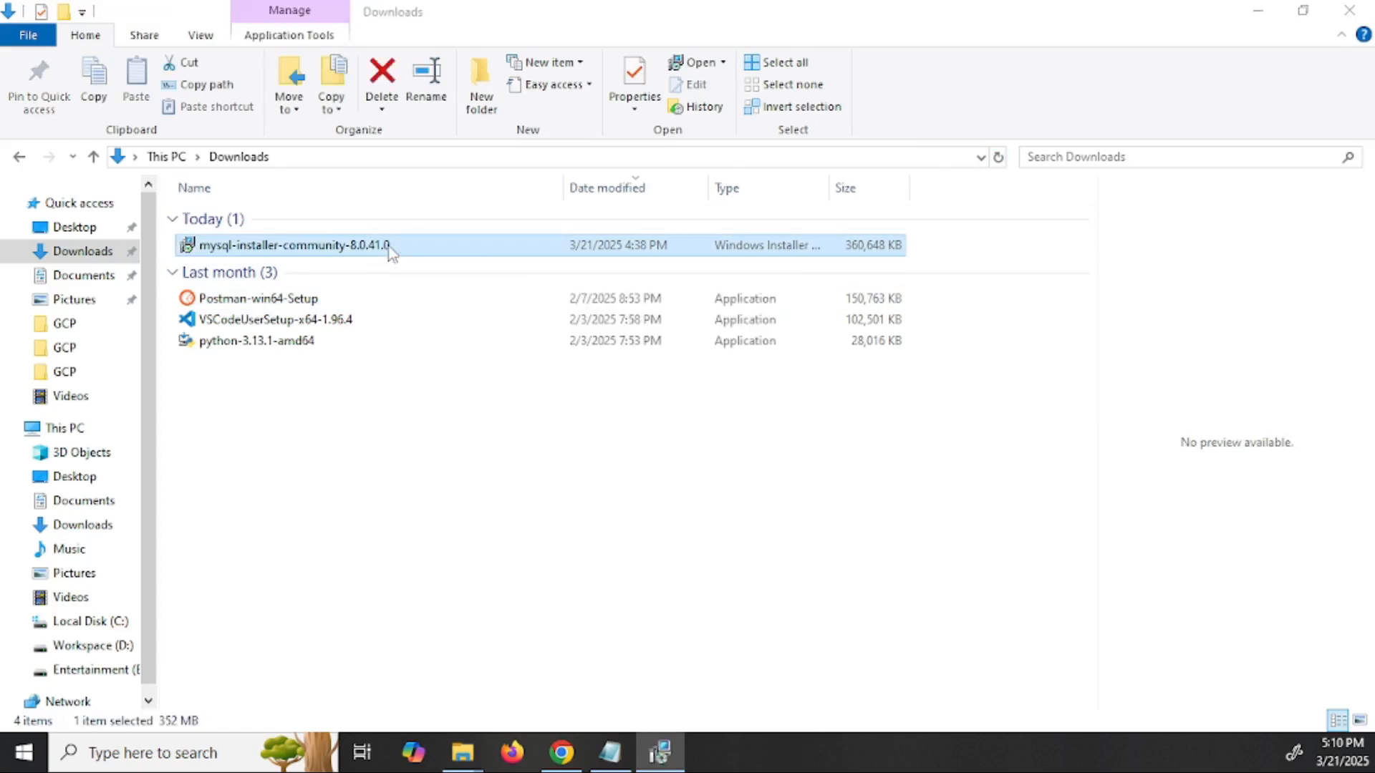
click(1258, 10)
click(1262, 20)
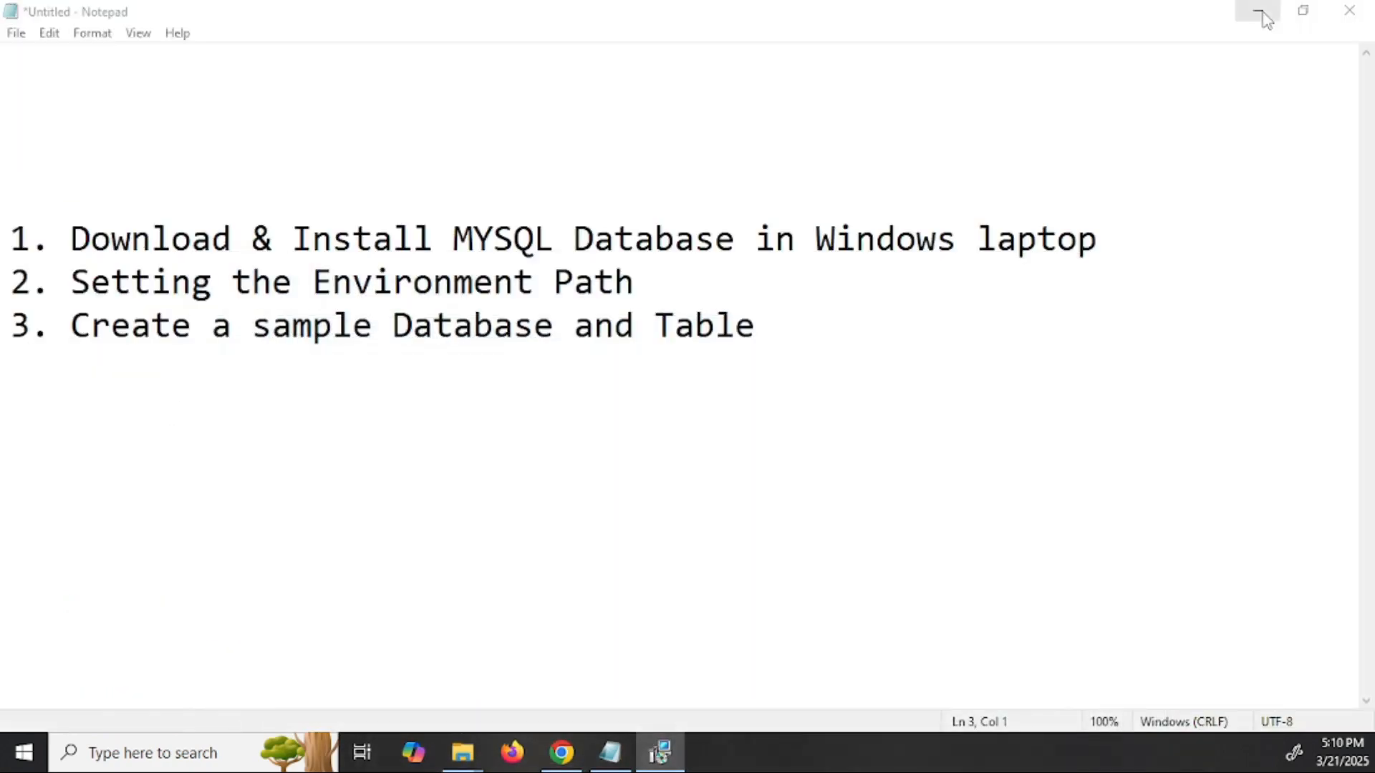
- Minimize Notepad to reveal the installer's Choosing a Setup Type page
click(1260, 15)
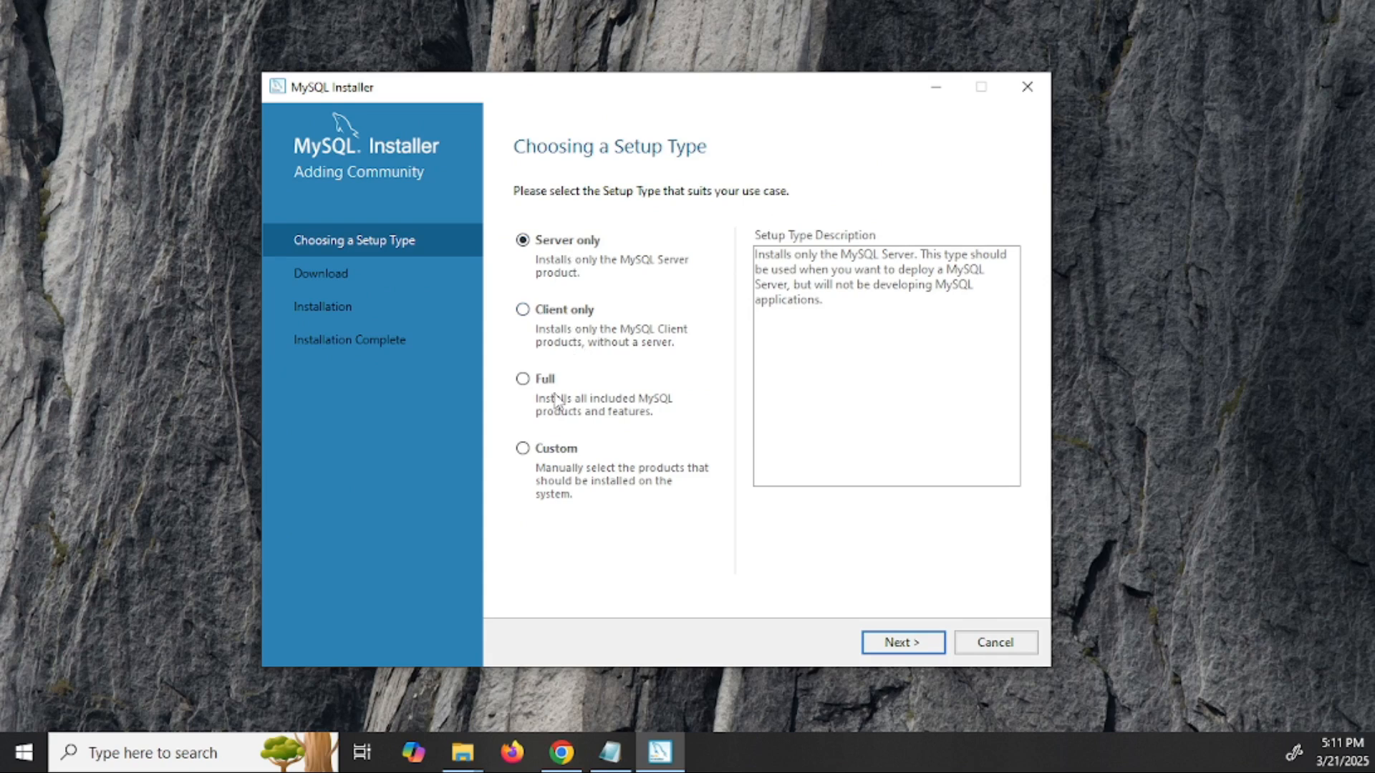
- Choose the Custom setup type and add MySQL Server 8.0.41 - X64 to the install list
click(561, 451)
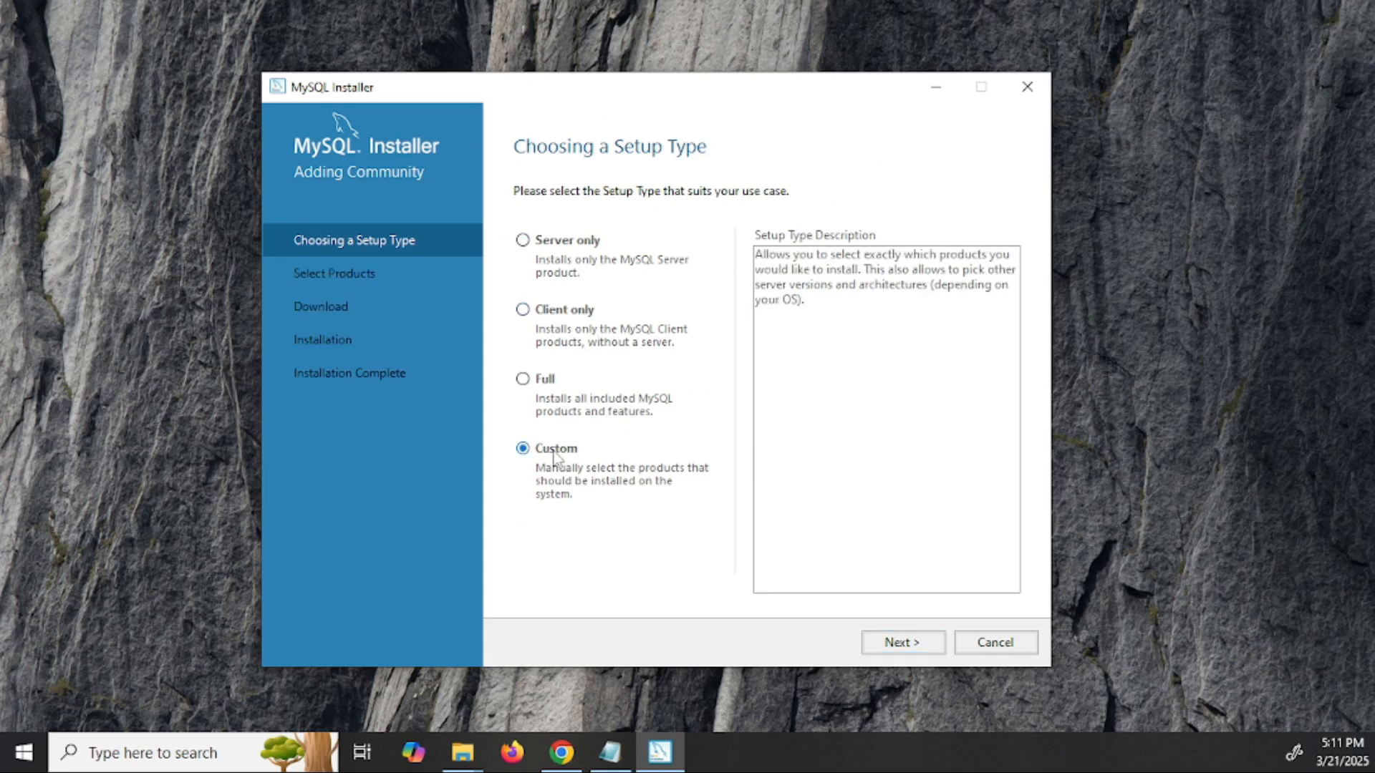
click(909, 648)
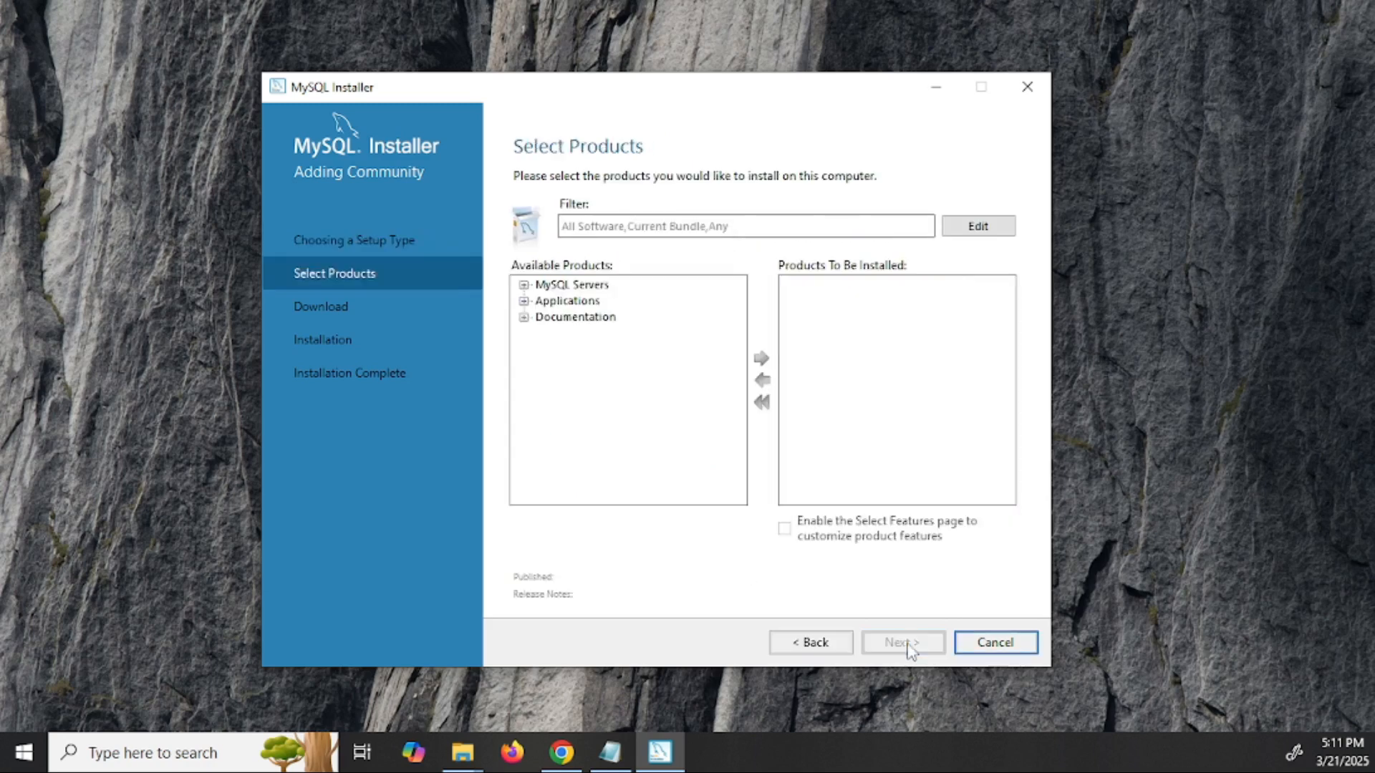
click(524, 285)
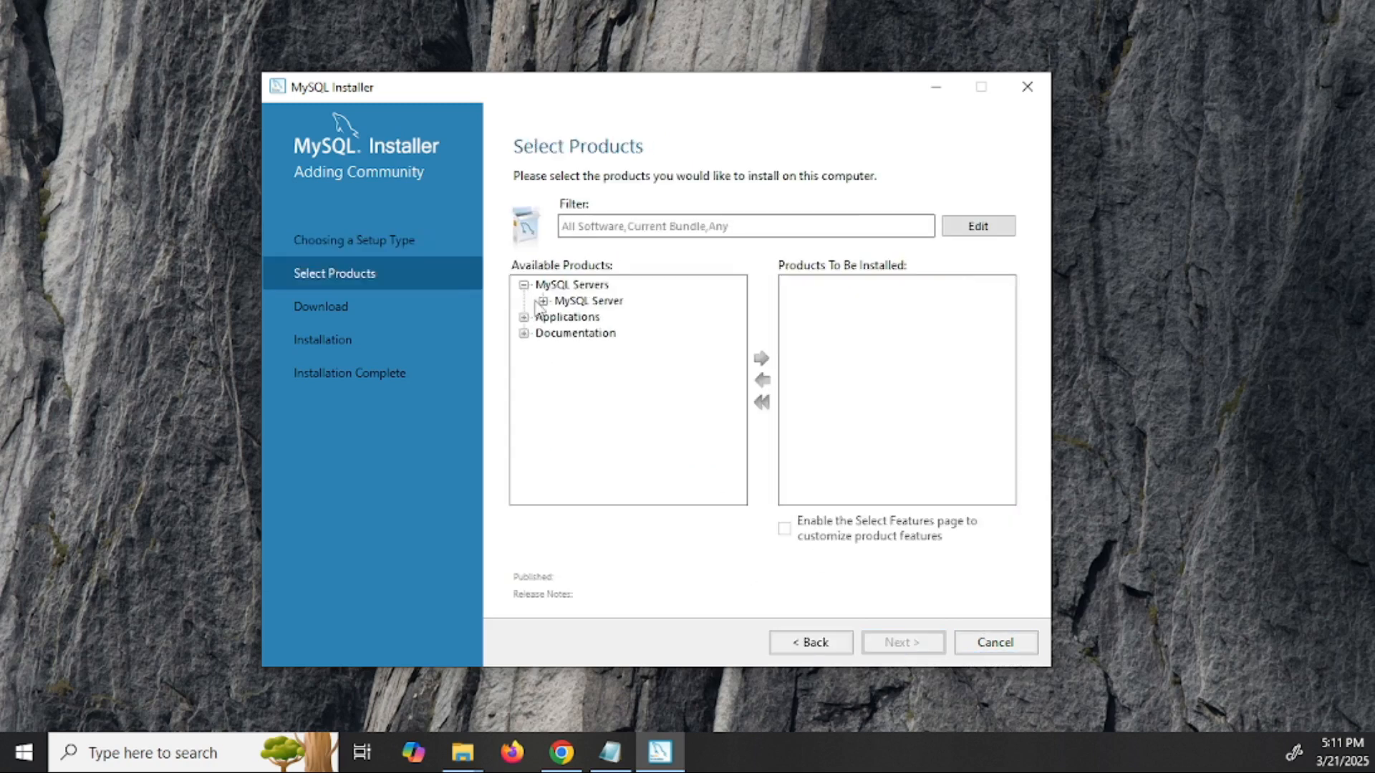
click(543, 301)
click(562, 317)
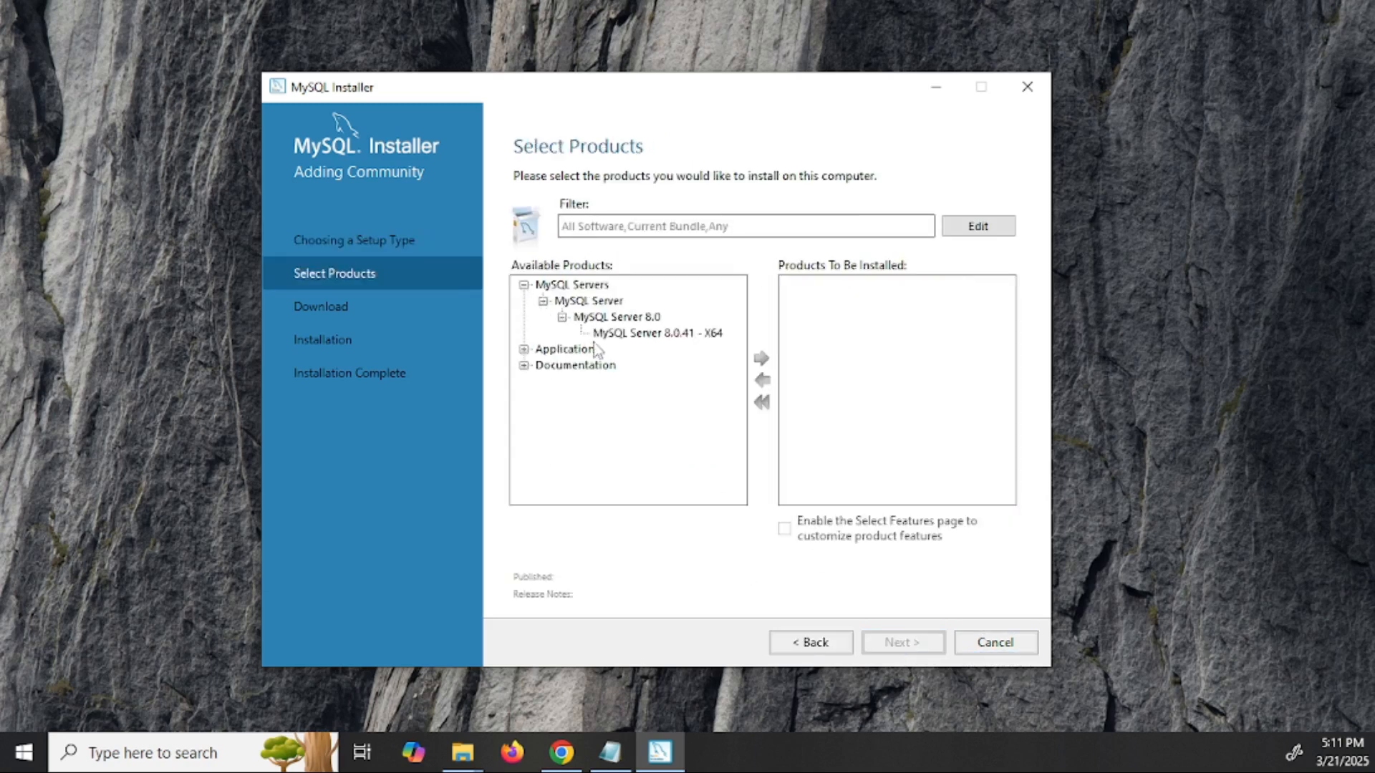
click(645, 334)
click(761, 358)
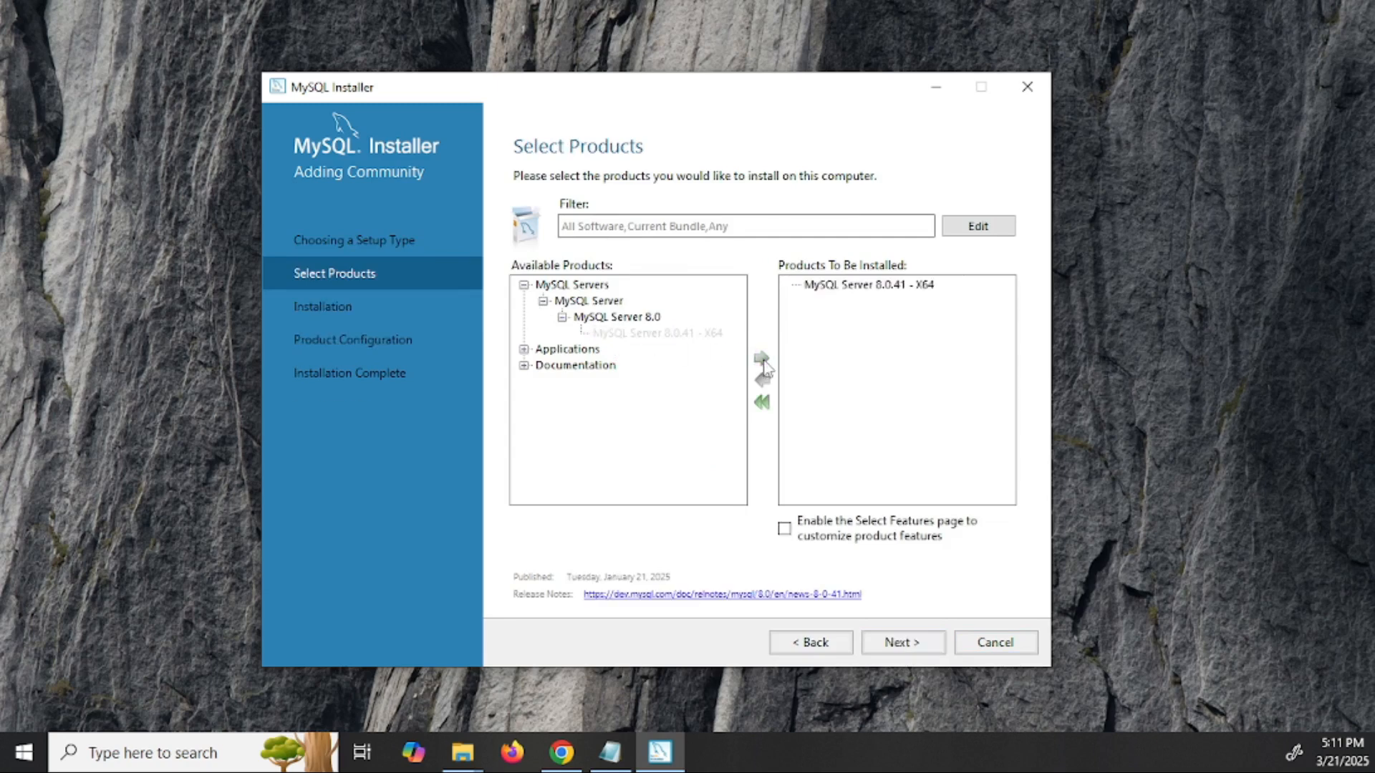
- Add MySQL Workbench 8.0.41 - X64 and MySQL Shell 8.0.41 - X64, then continue
click(524, 350)
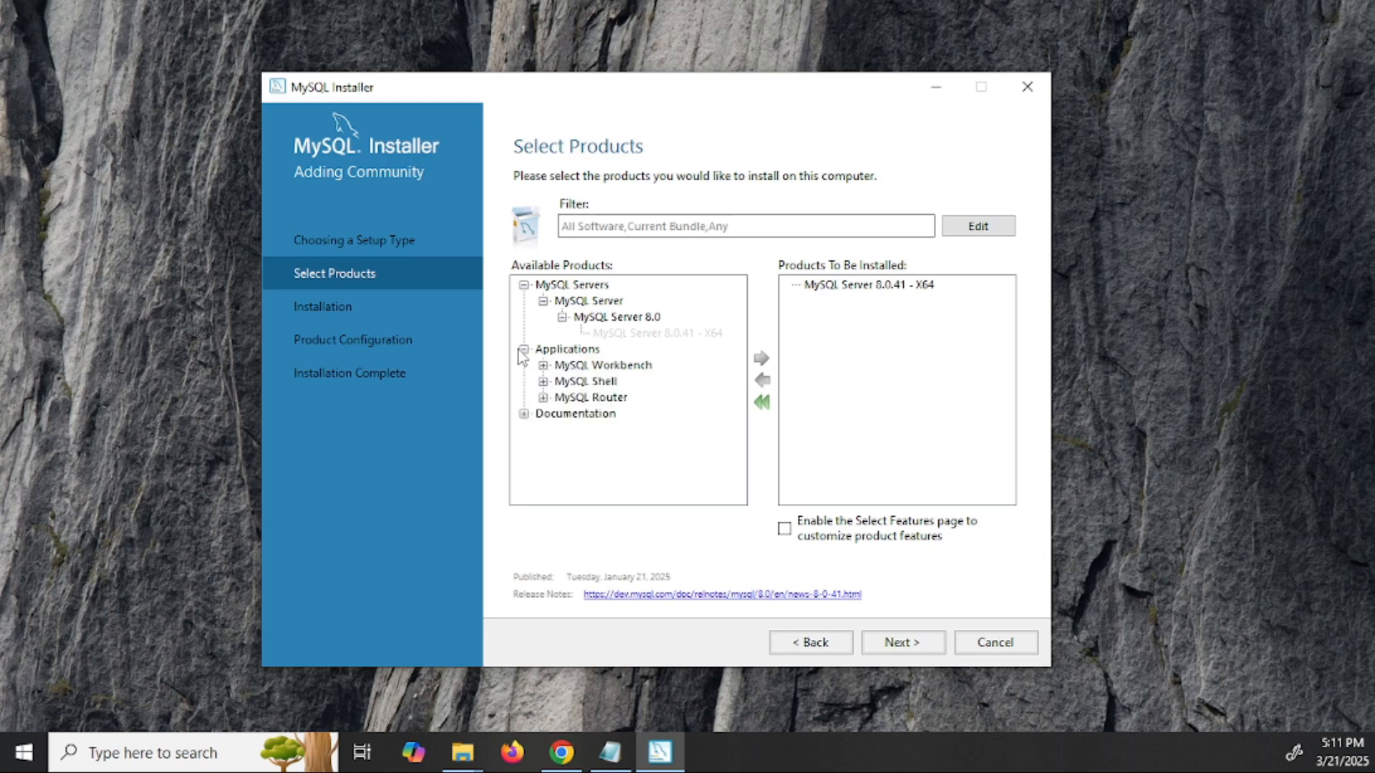
click(543, 366)
click(562, 382)
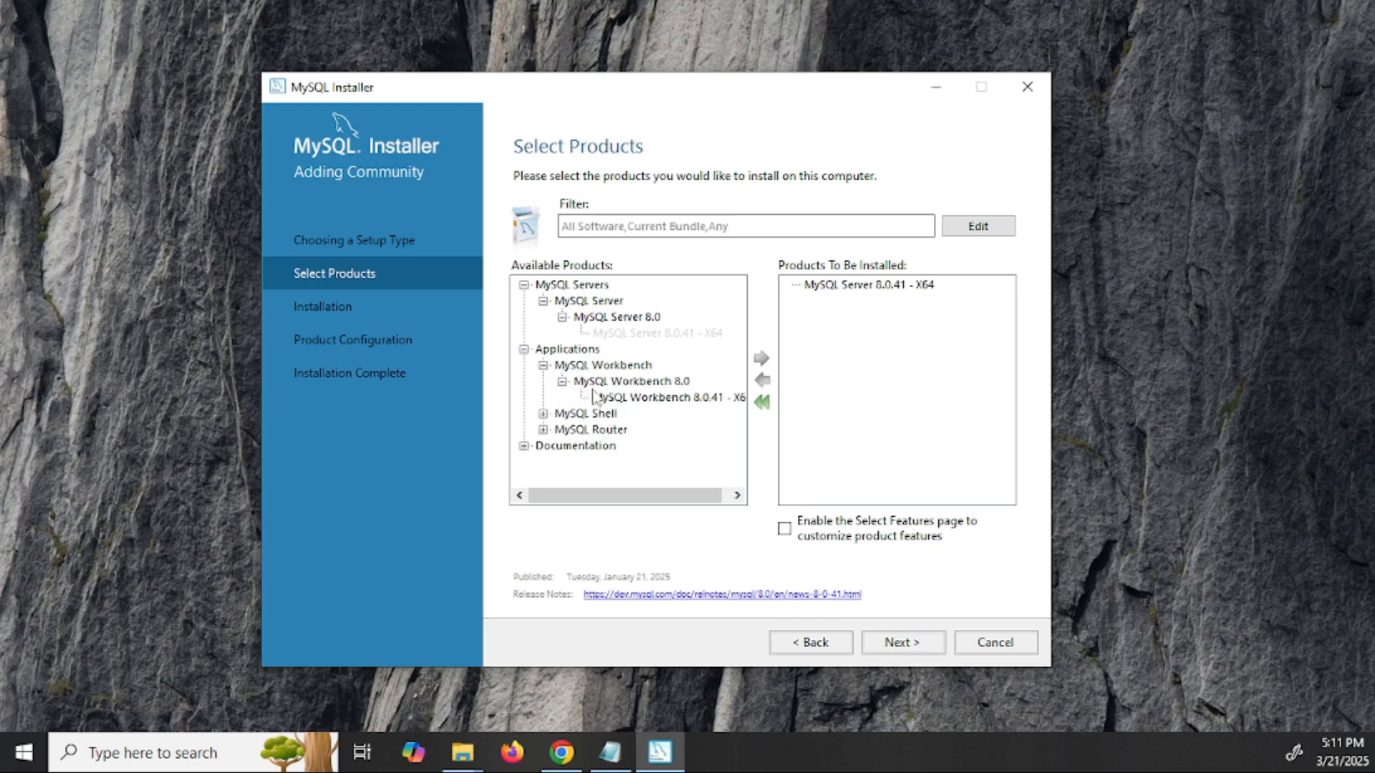
click(644, 399)
click(761, 358)
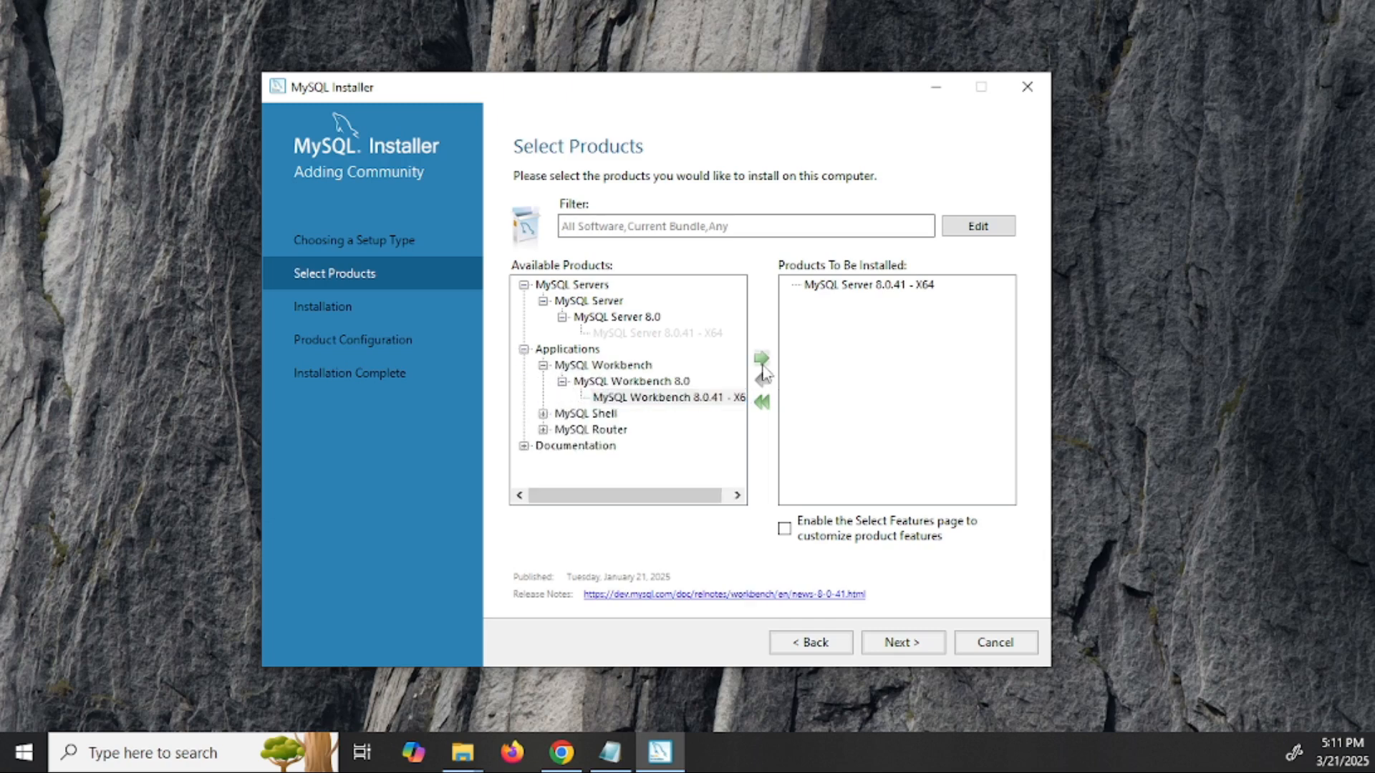
click(543, 414)
click(562, 429)
click(653, 446)
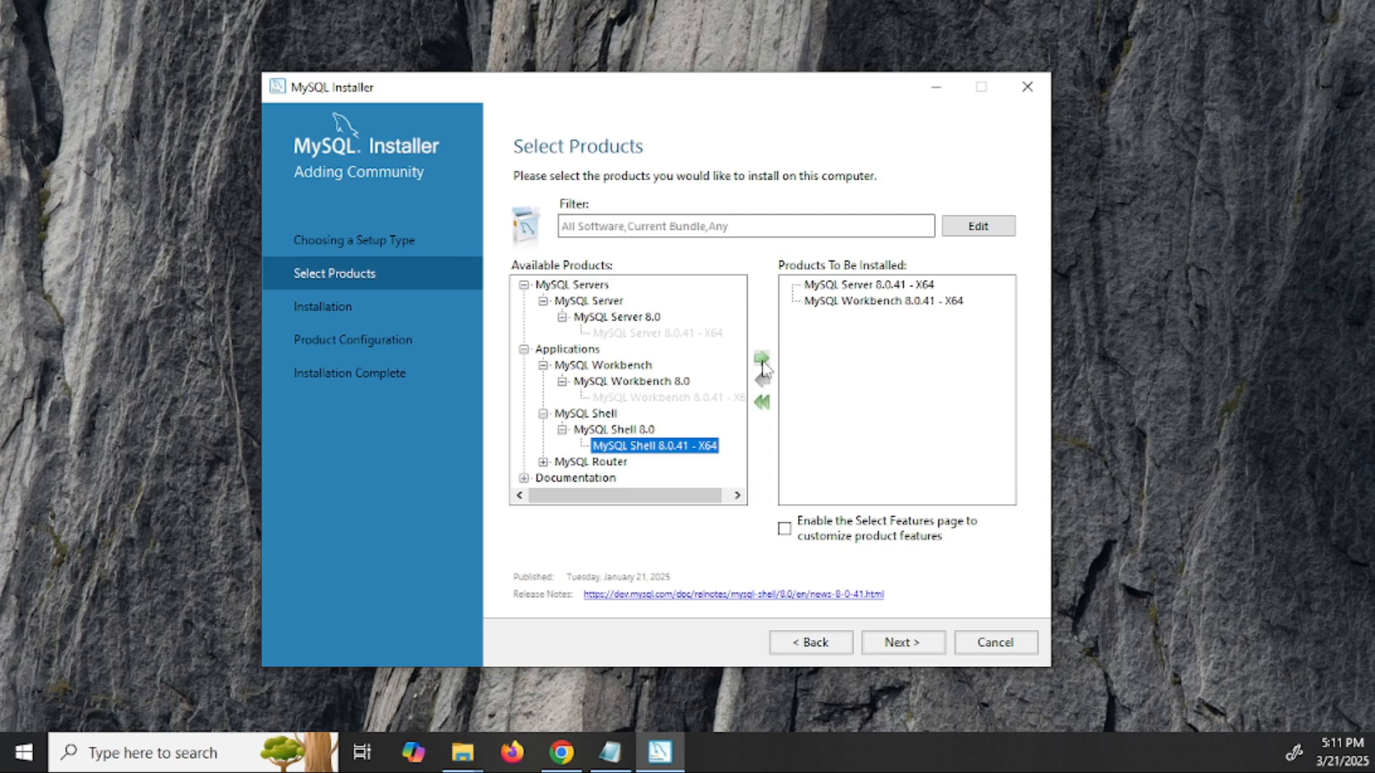
click(762, 361)
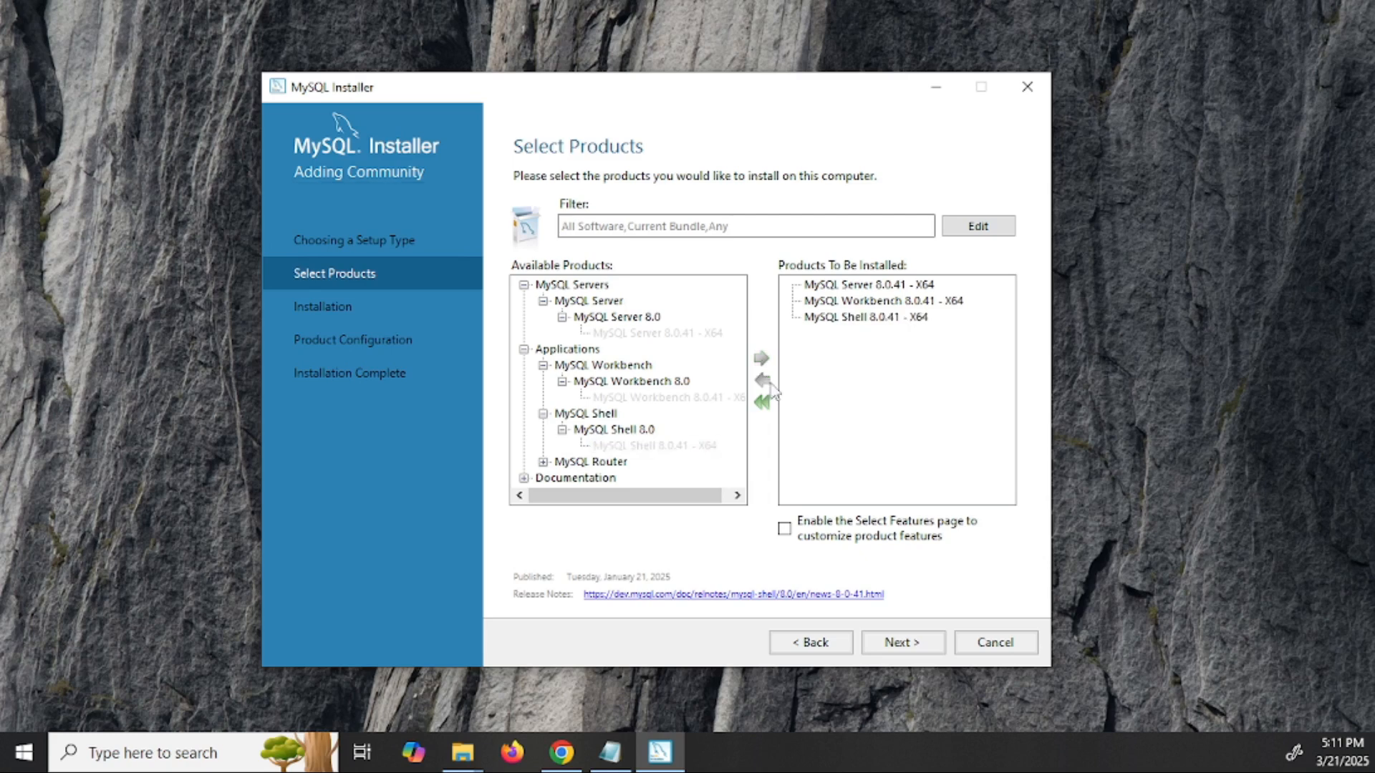
click(900, 643)
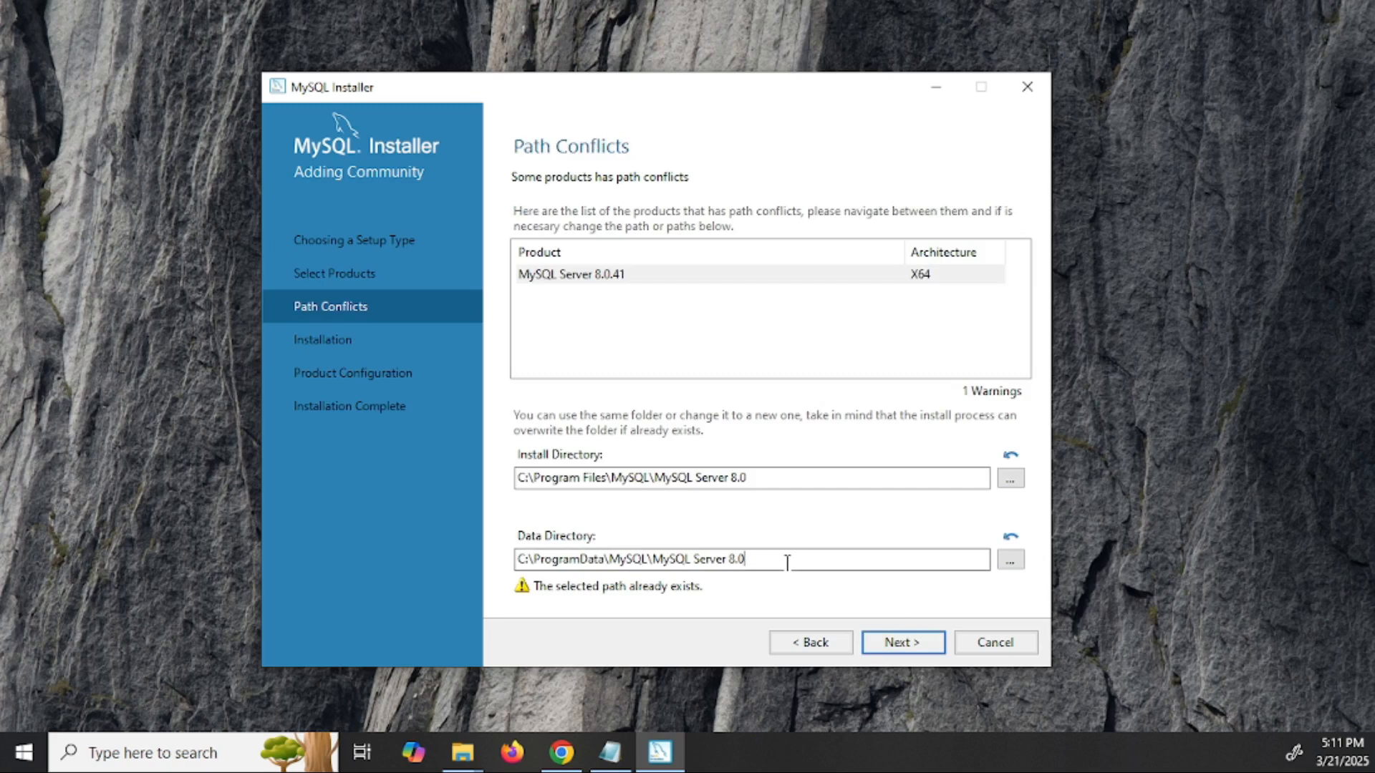
- Keep the existing directories, accept the path warning, and install Server, Workbench and Shell 8.0.41
drag(786, 561, 475, 542)
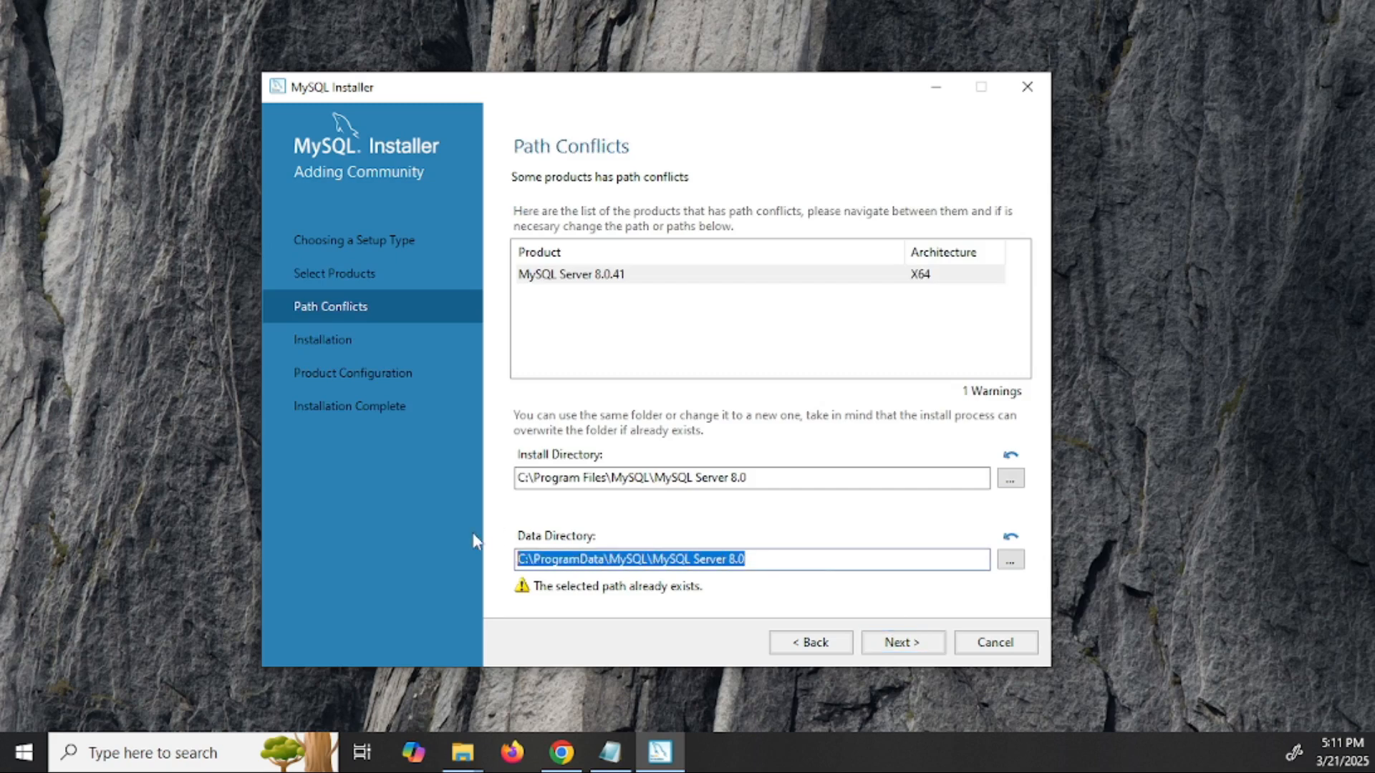
click(909, 643)
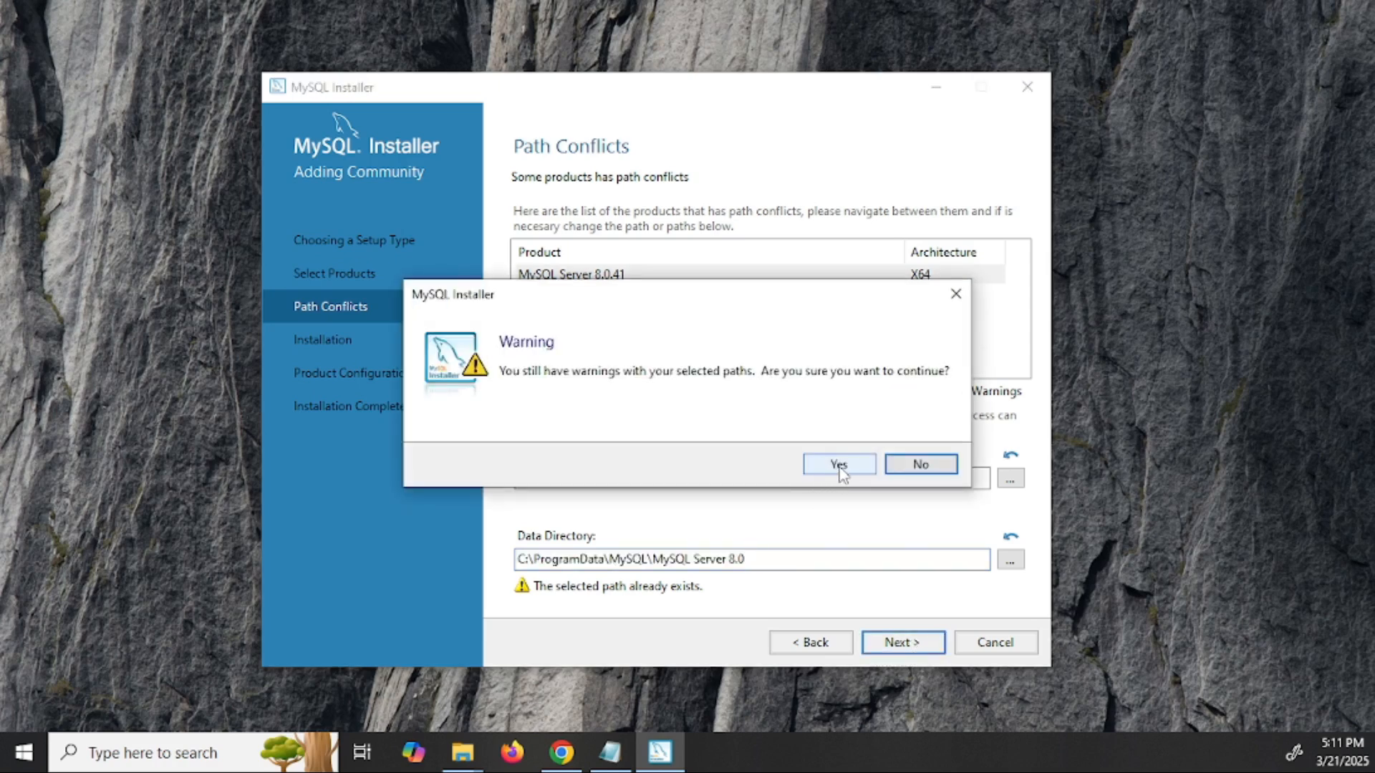
click(839, 466)
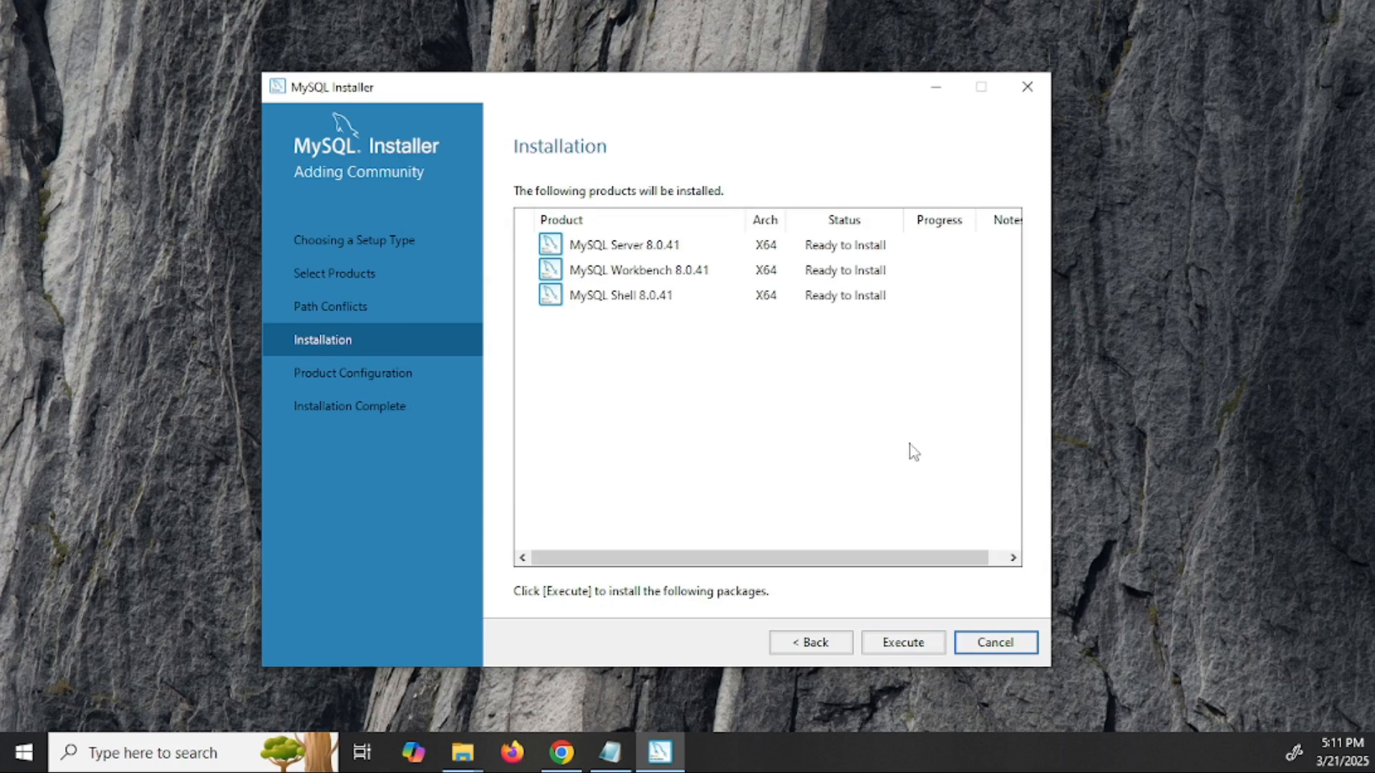
click(905, 643)
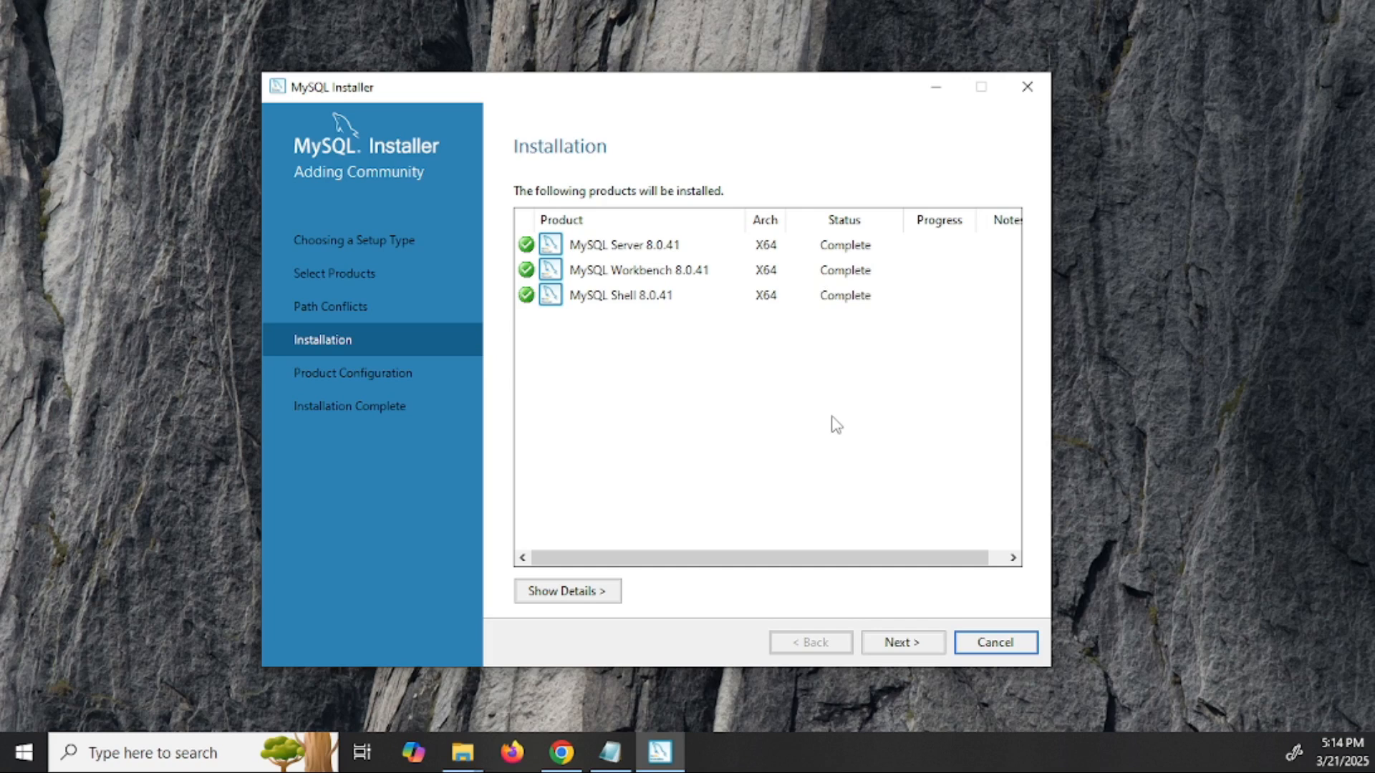
click(904, 643)
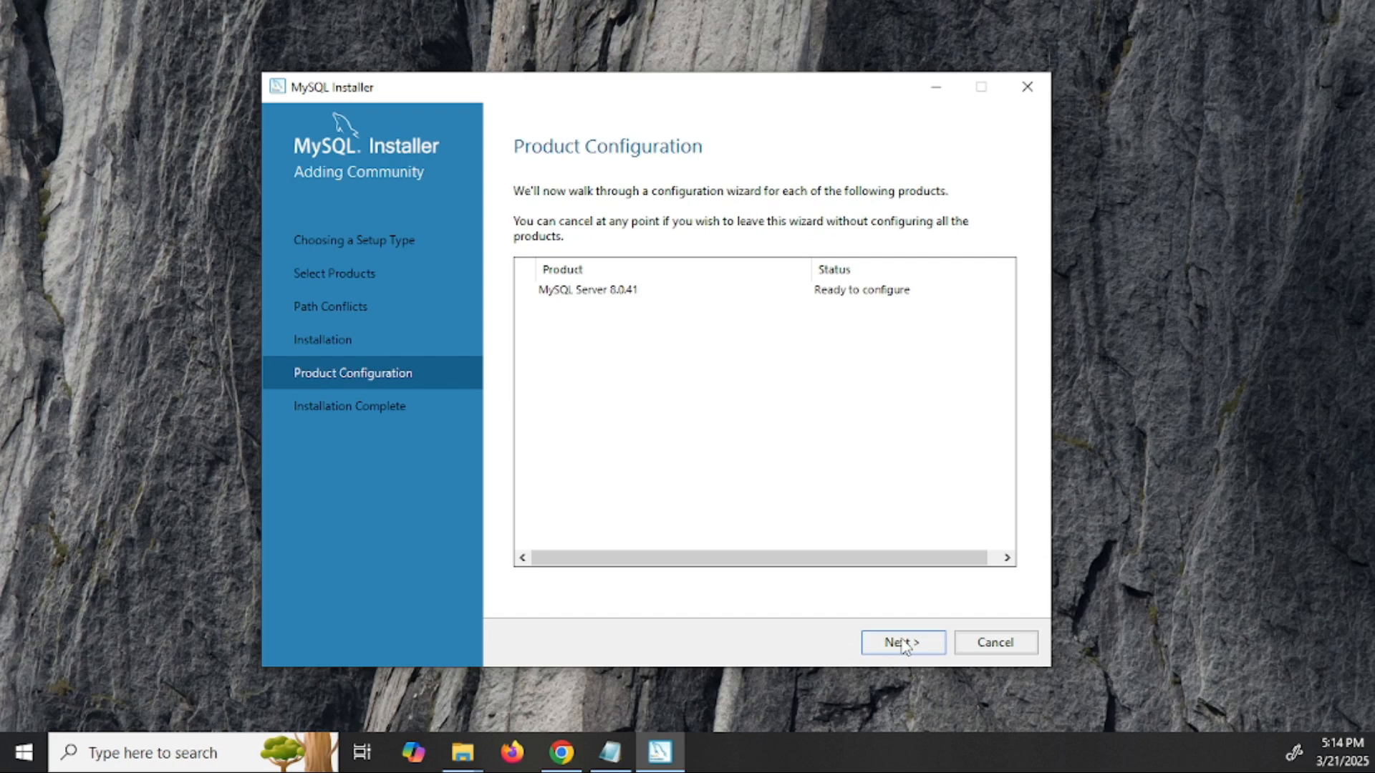
- Keep port 3306 and strong password authentication for MySQL Server 8.0.41
click(903, 643)
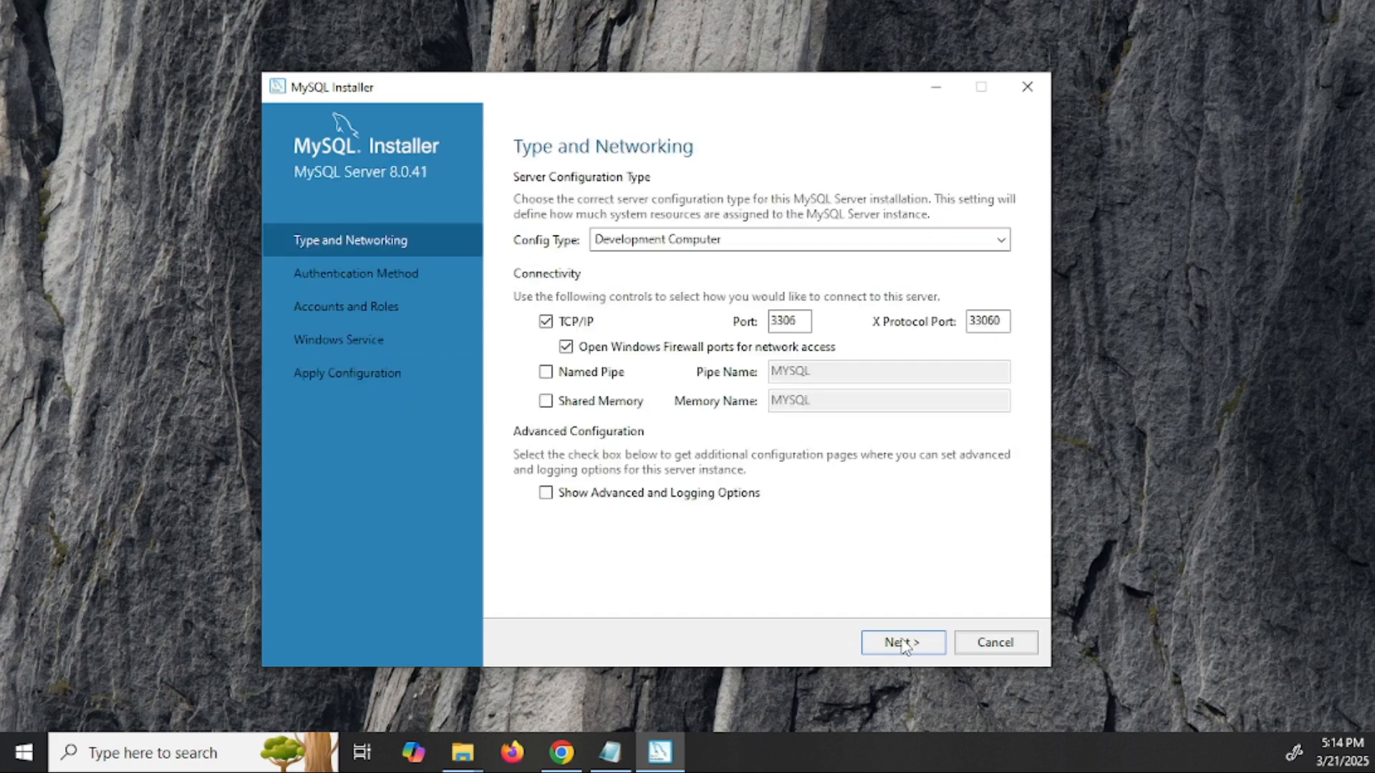
drag(807, 320, 739, 321)
click(904, 643)
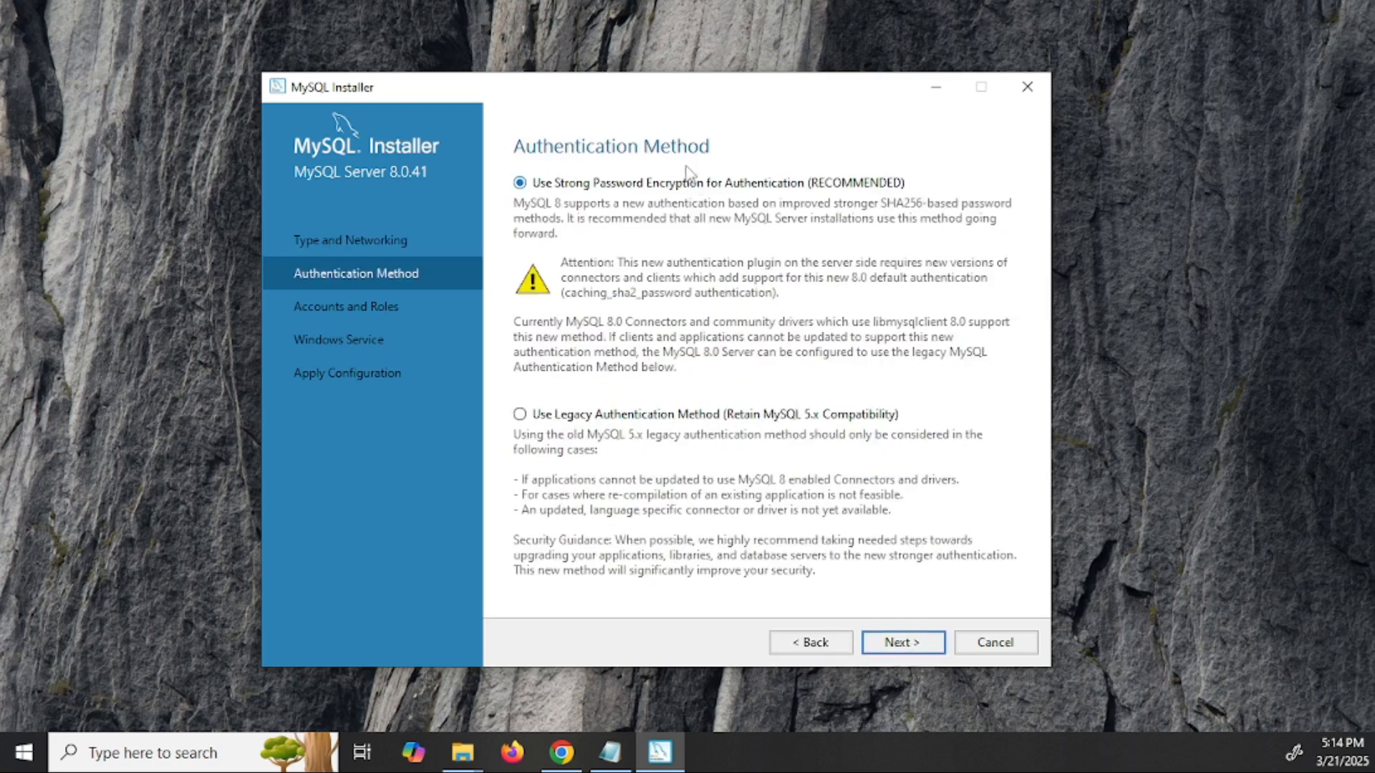
click(919, 643)
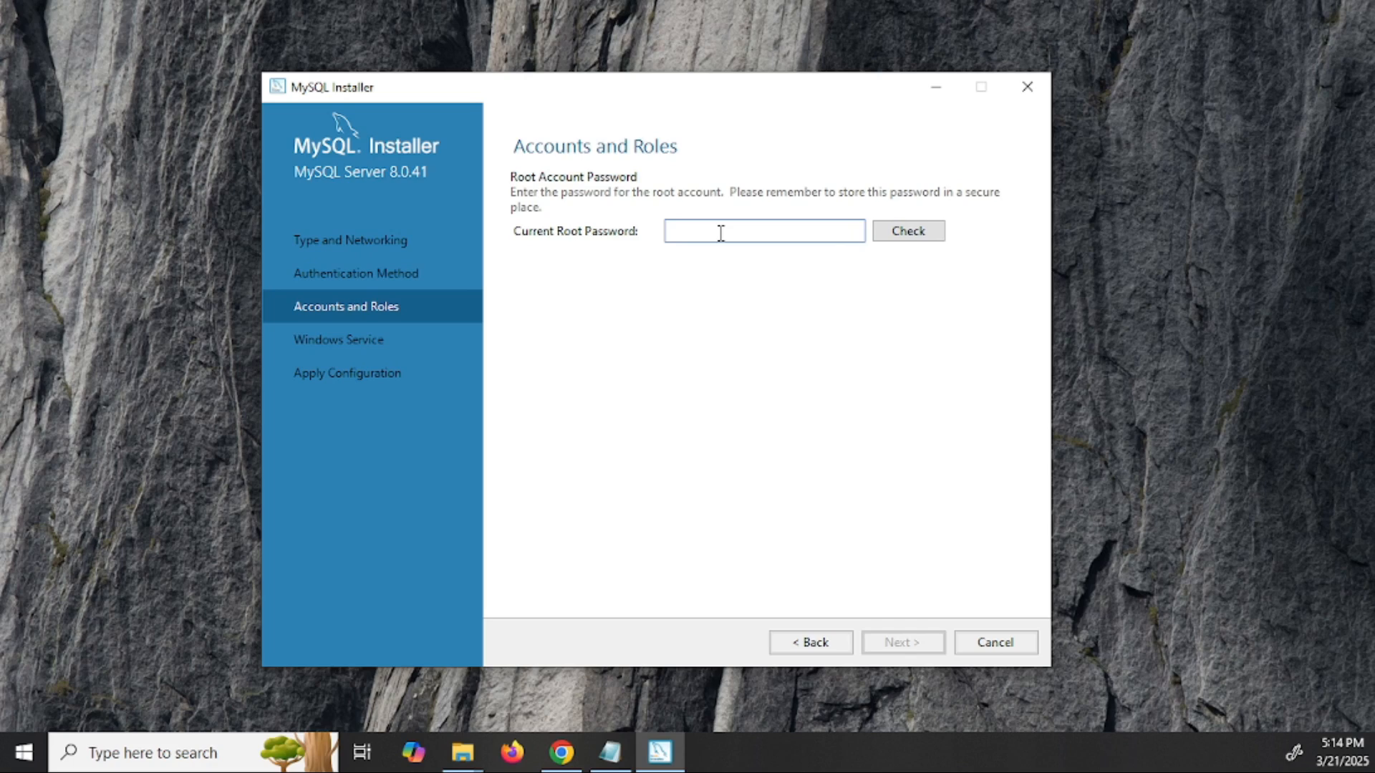
- Enter and verify the root password, then accept the MYSQL80 Windows service settings
text(•••••••••••)
click(903, 229)
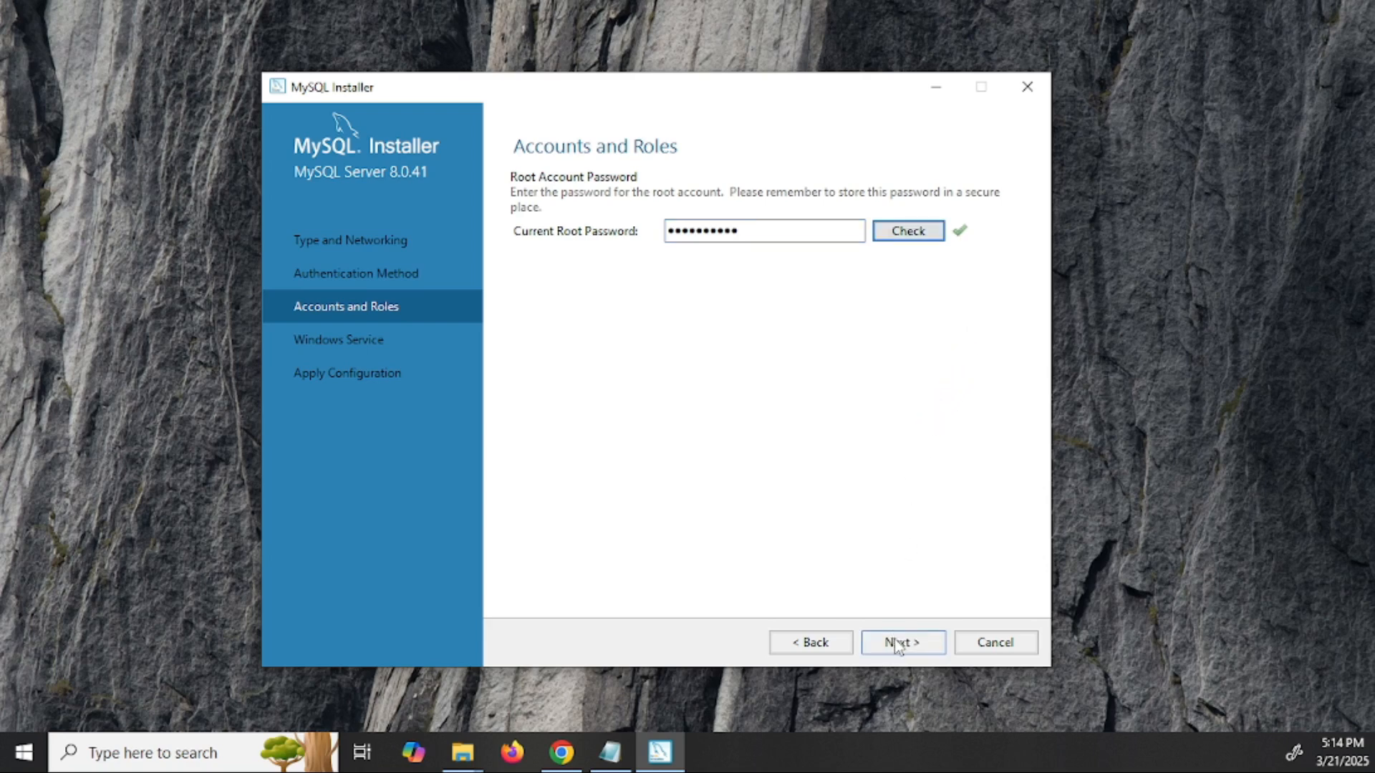
click(898, 642)
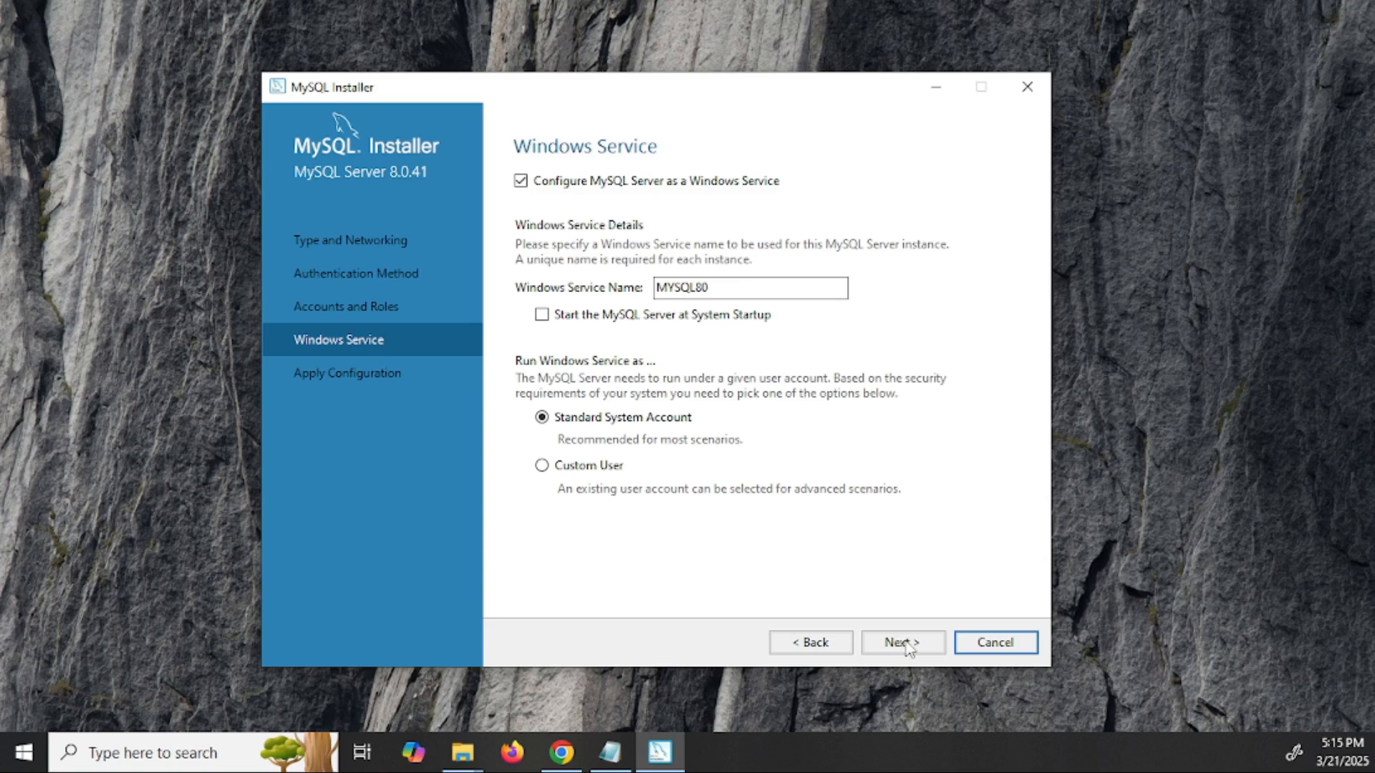
click(815, 644)
click(895, 642)
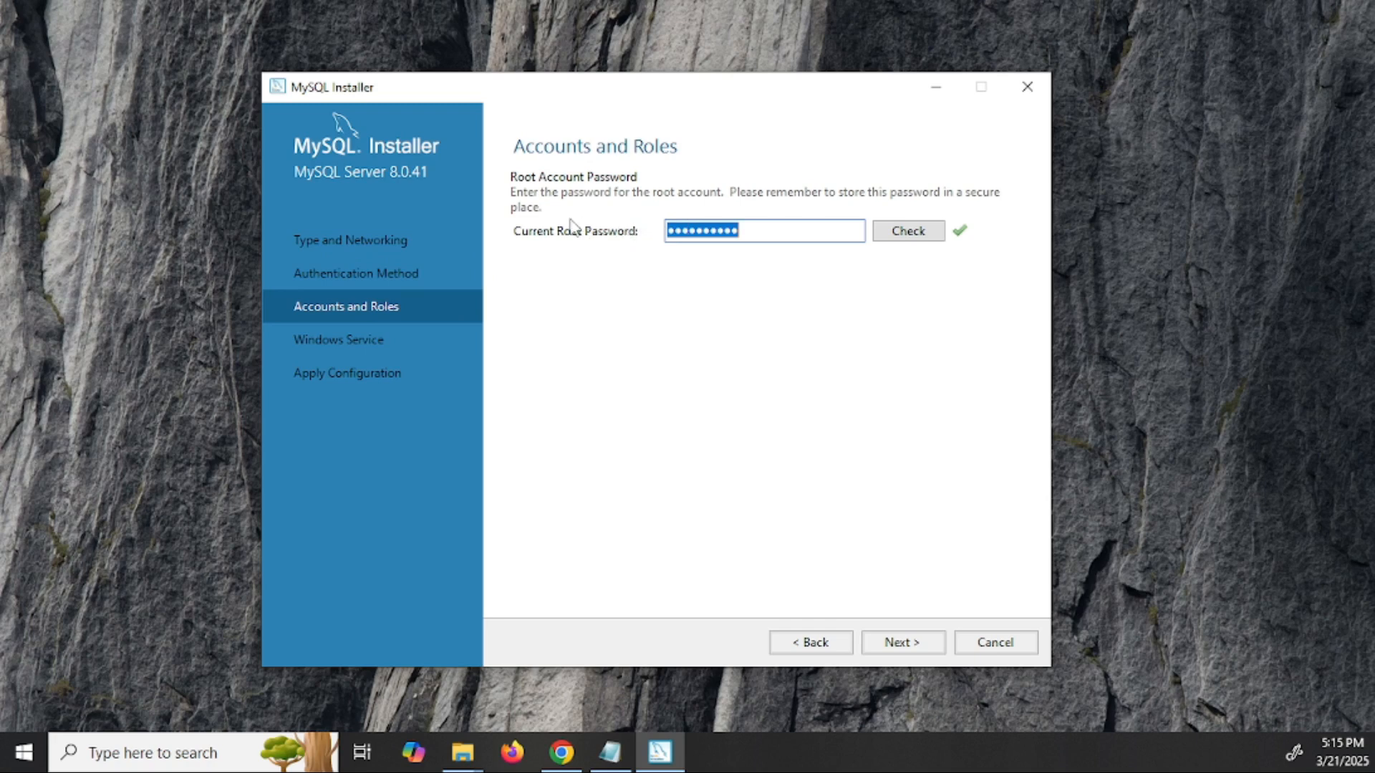
click(908, 644)
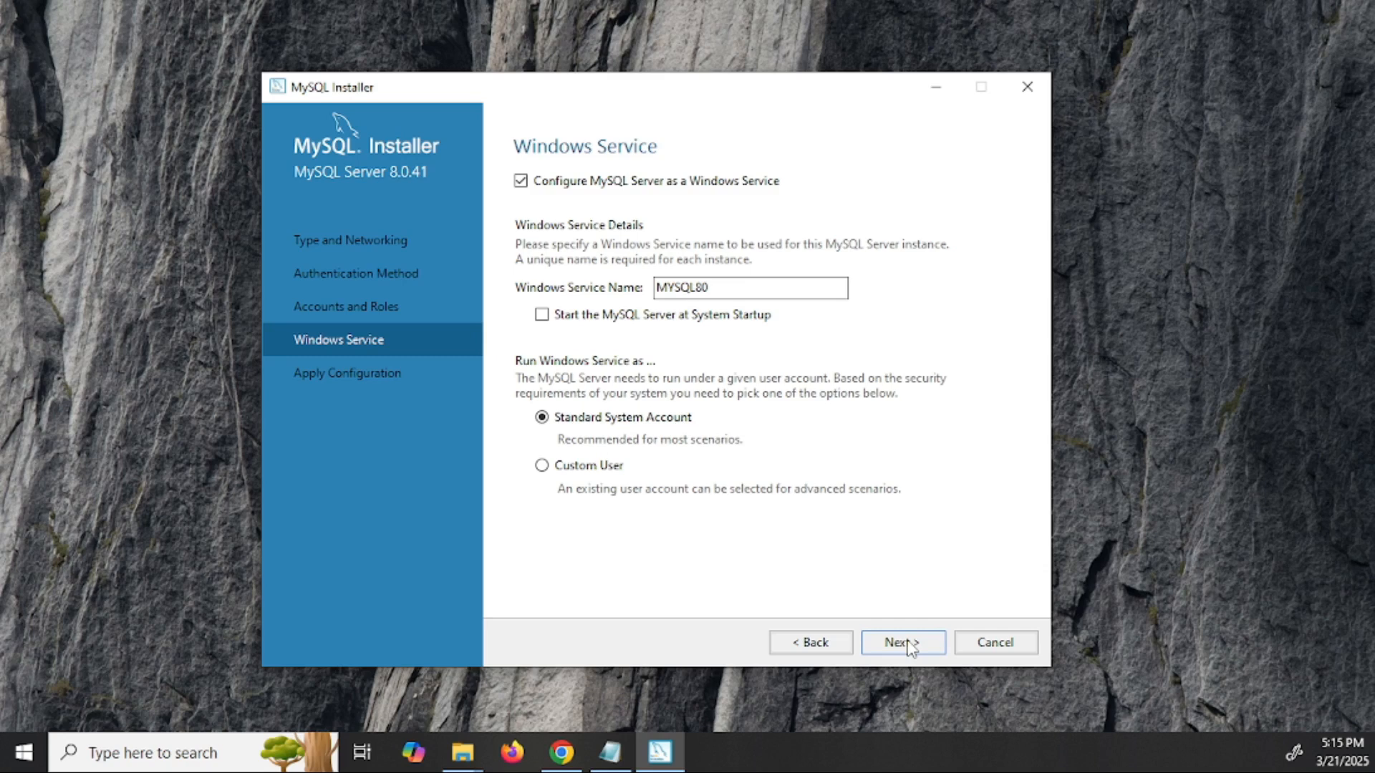
click(812, 643)
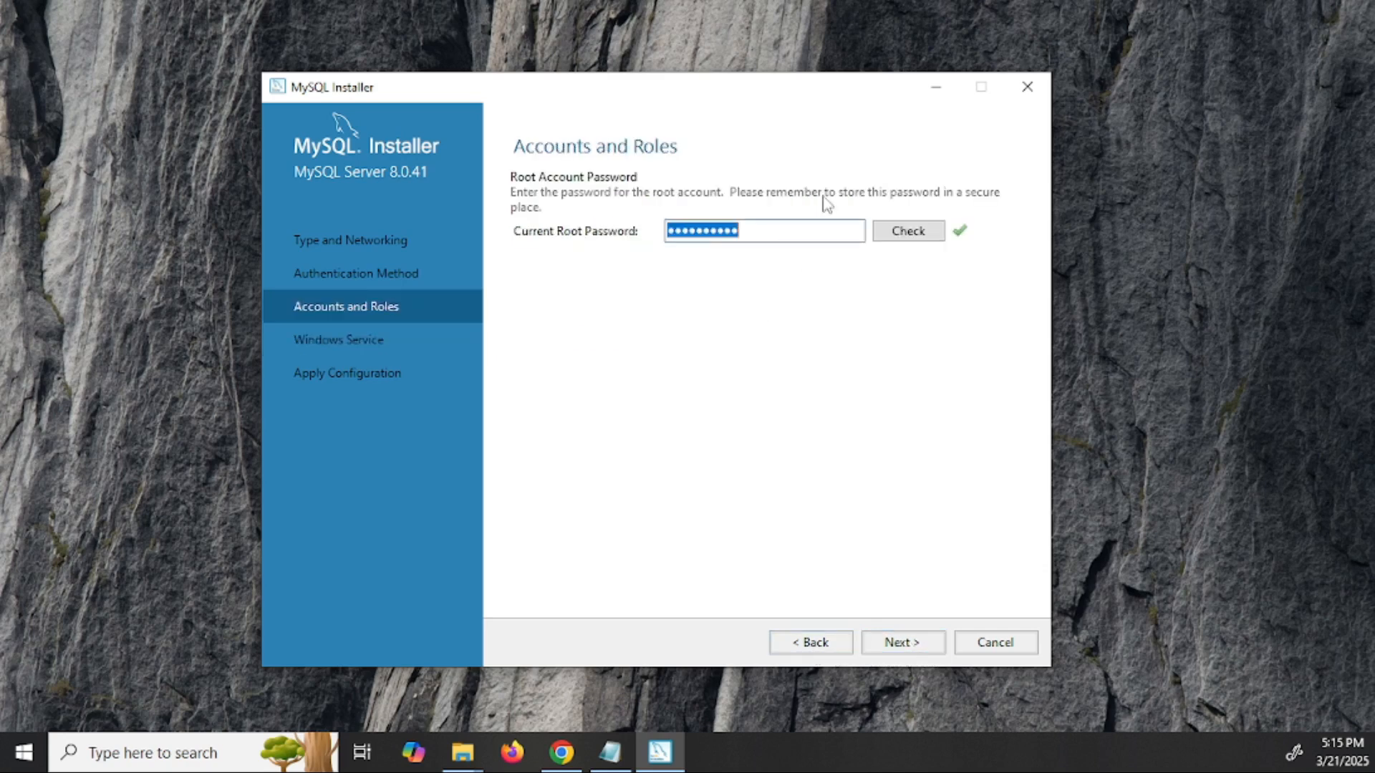
click(924, 645)
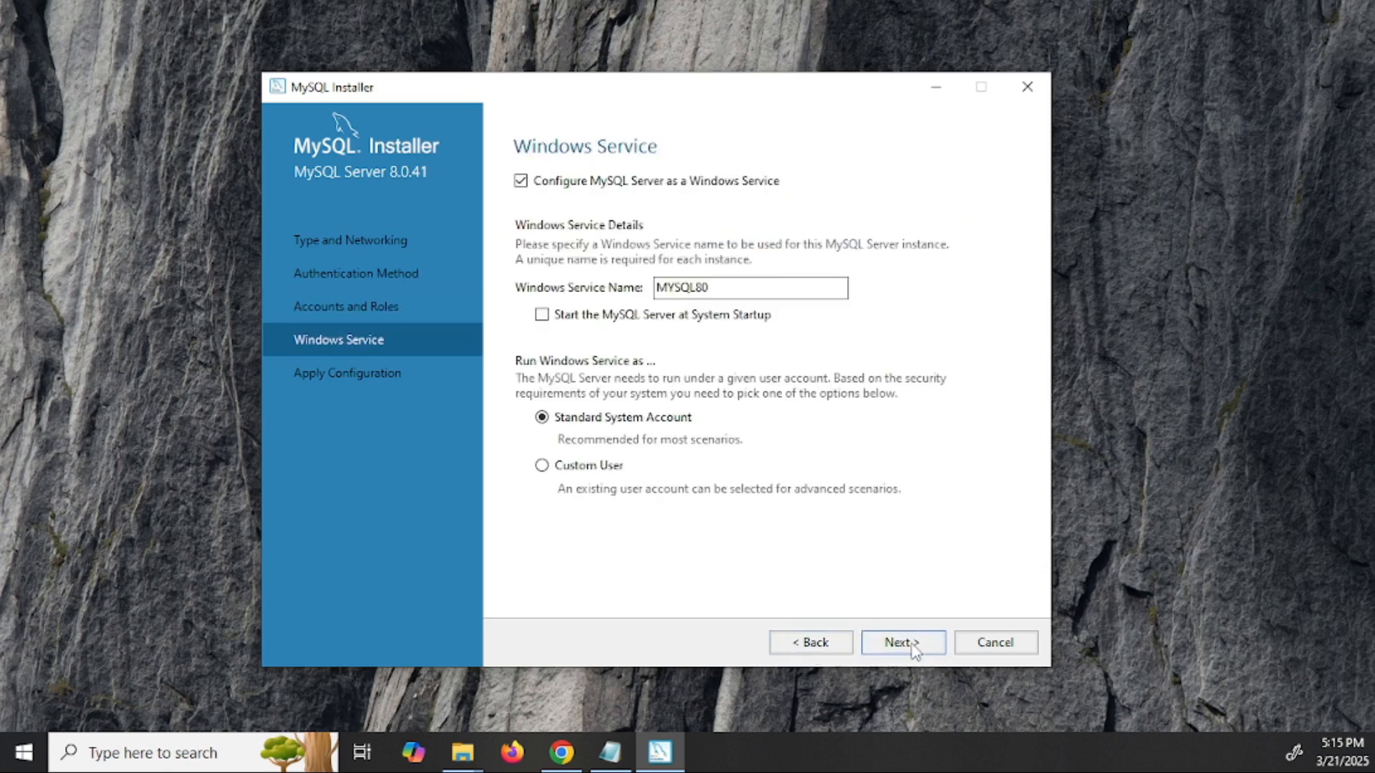
click(909, 644)
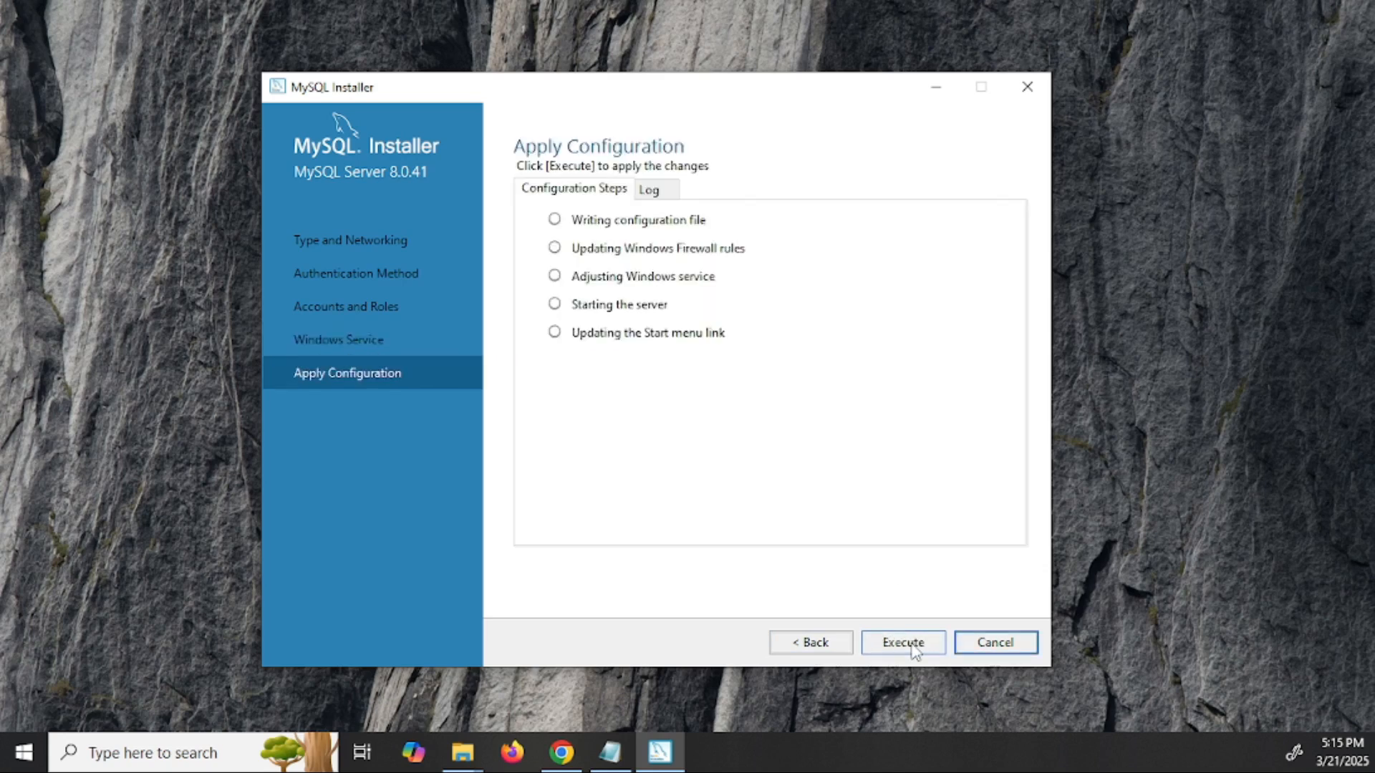
- Apply the server configuration and finish the MySQL Installer
click(912, 645)
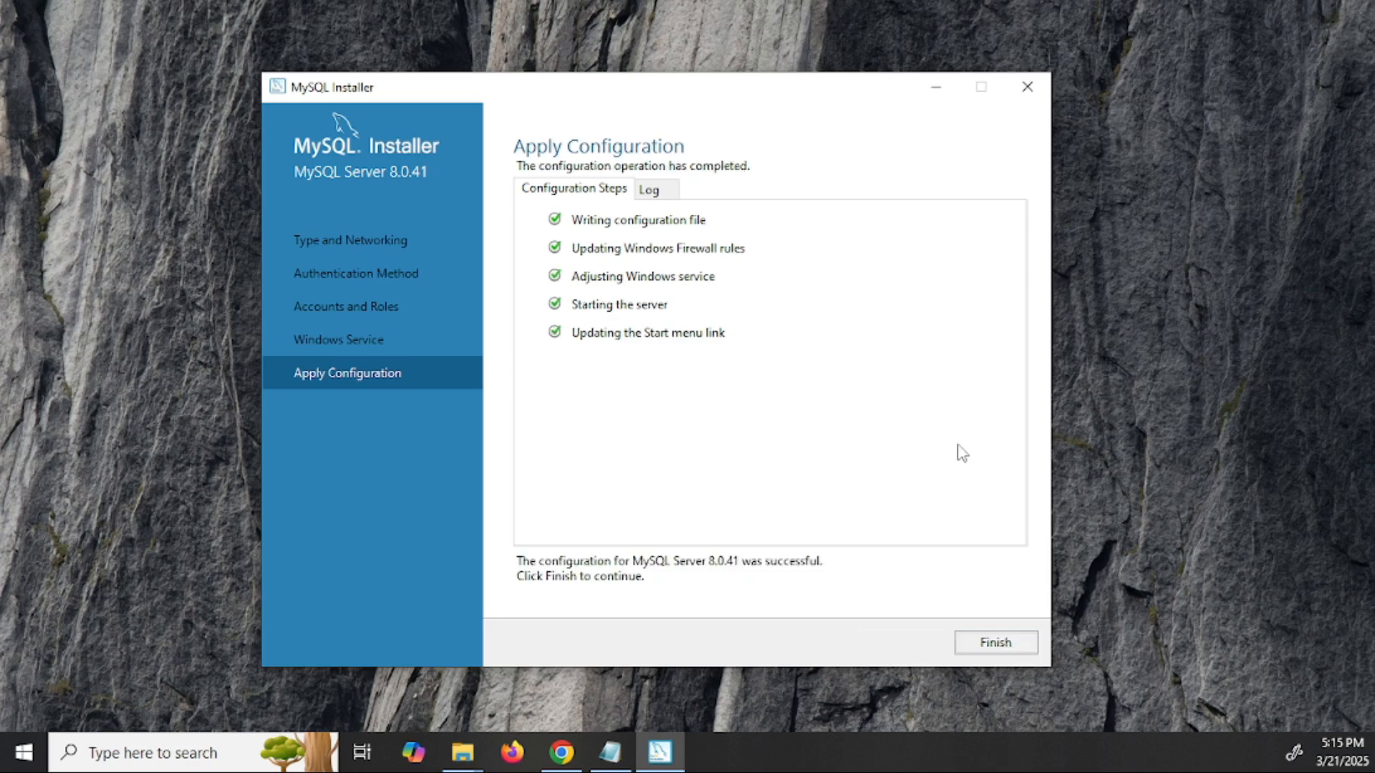
click(1009, 649)
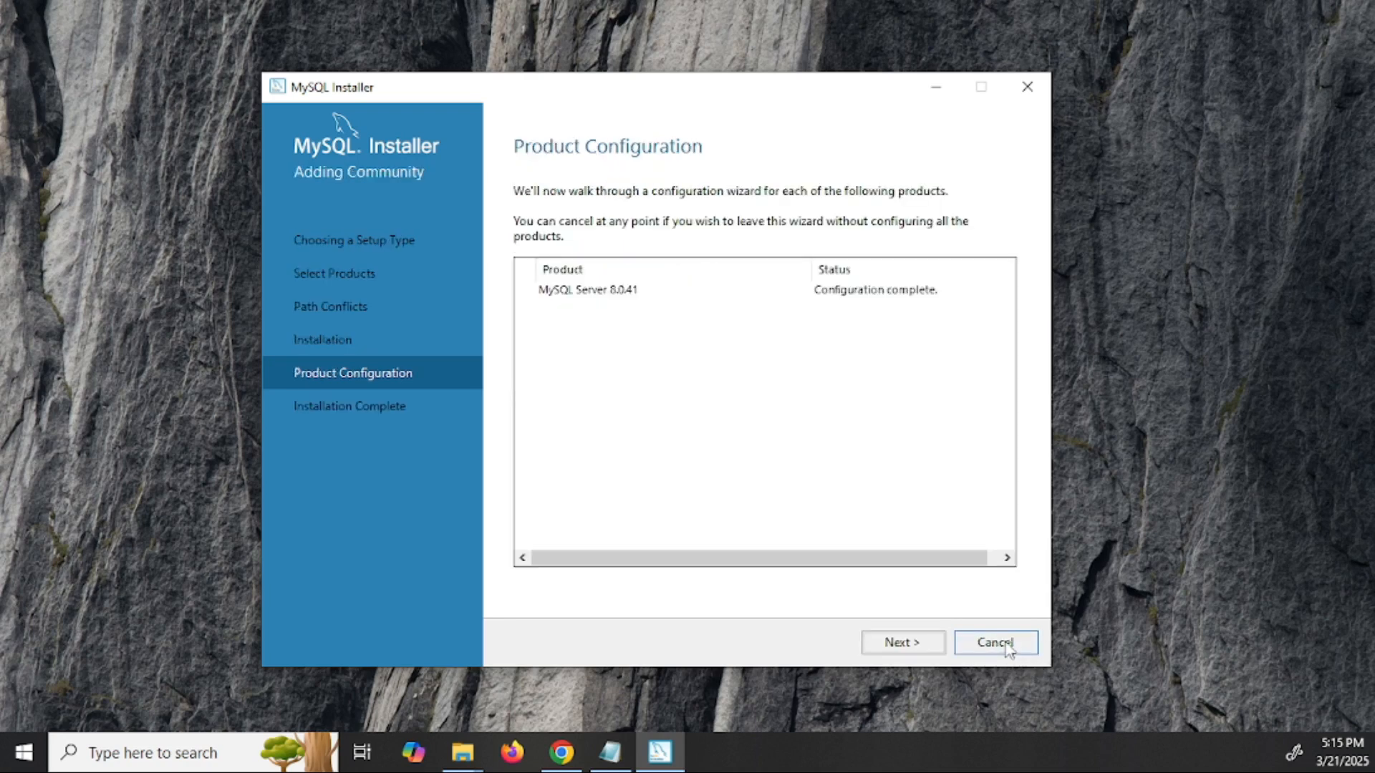
click(922, 649)
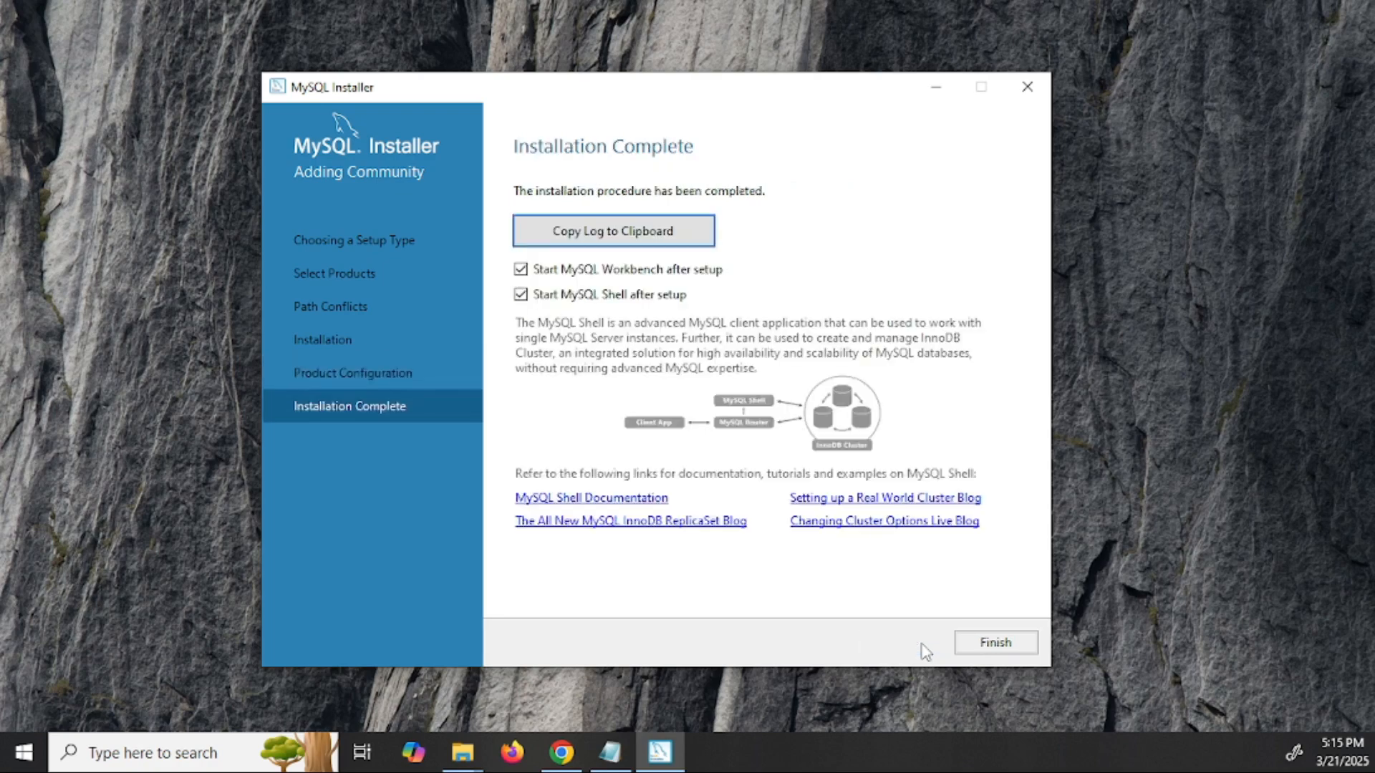
click(999, 643)
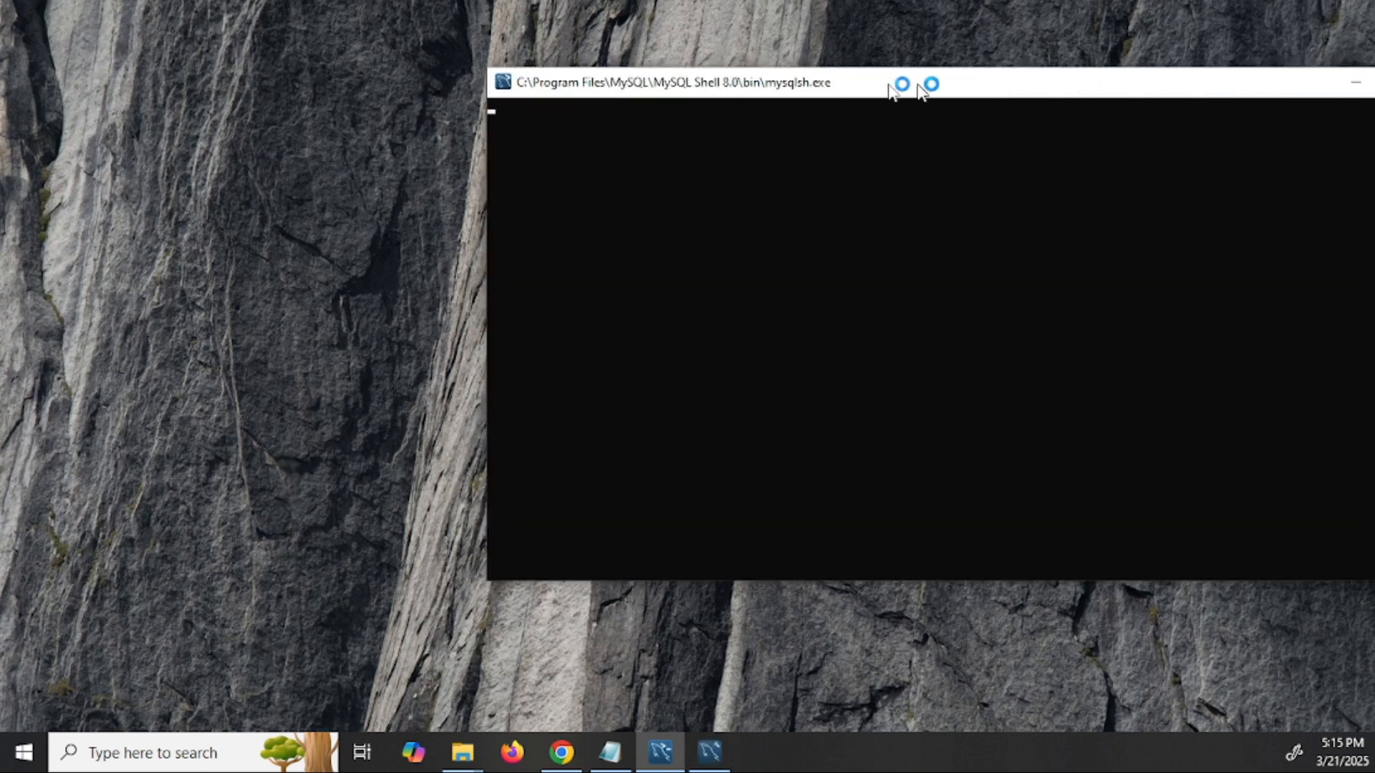
- Close the MySQL Shell console and restore the Notepad plan
drag(913, 86, 475, 100)
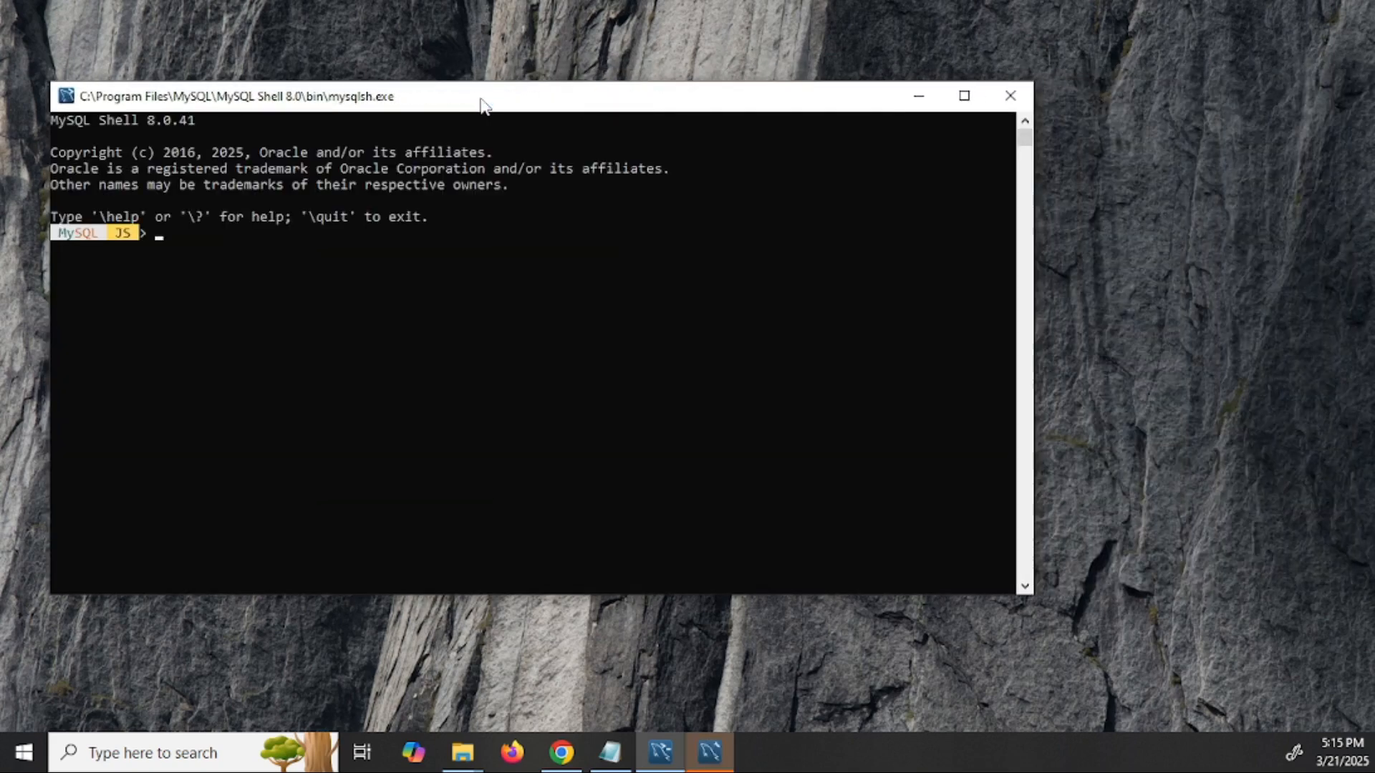
click(610, 282)
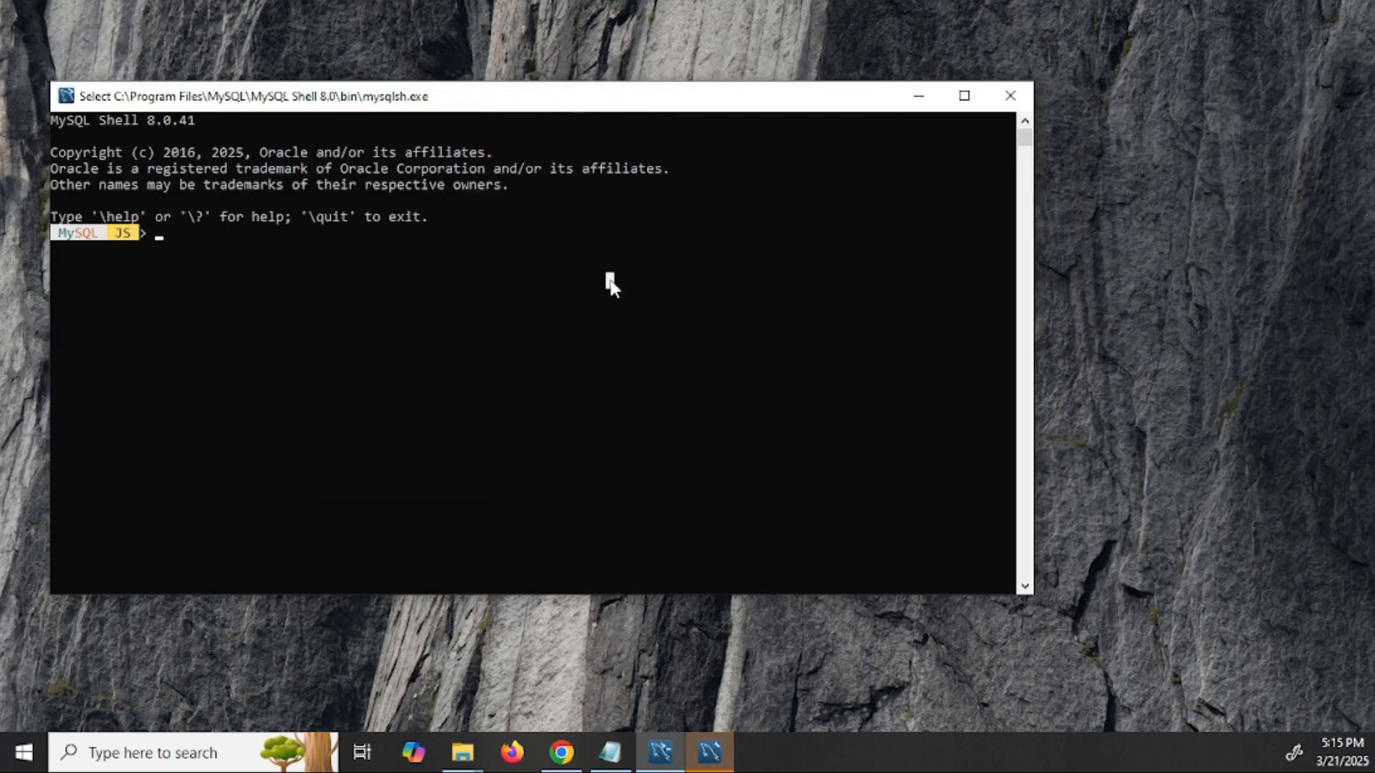
click(1011, 96)
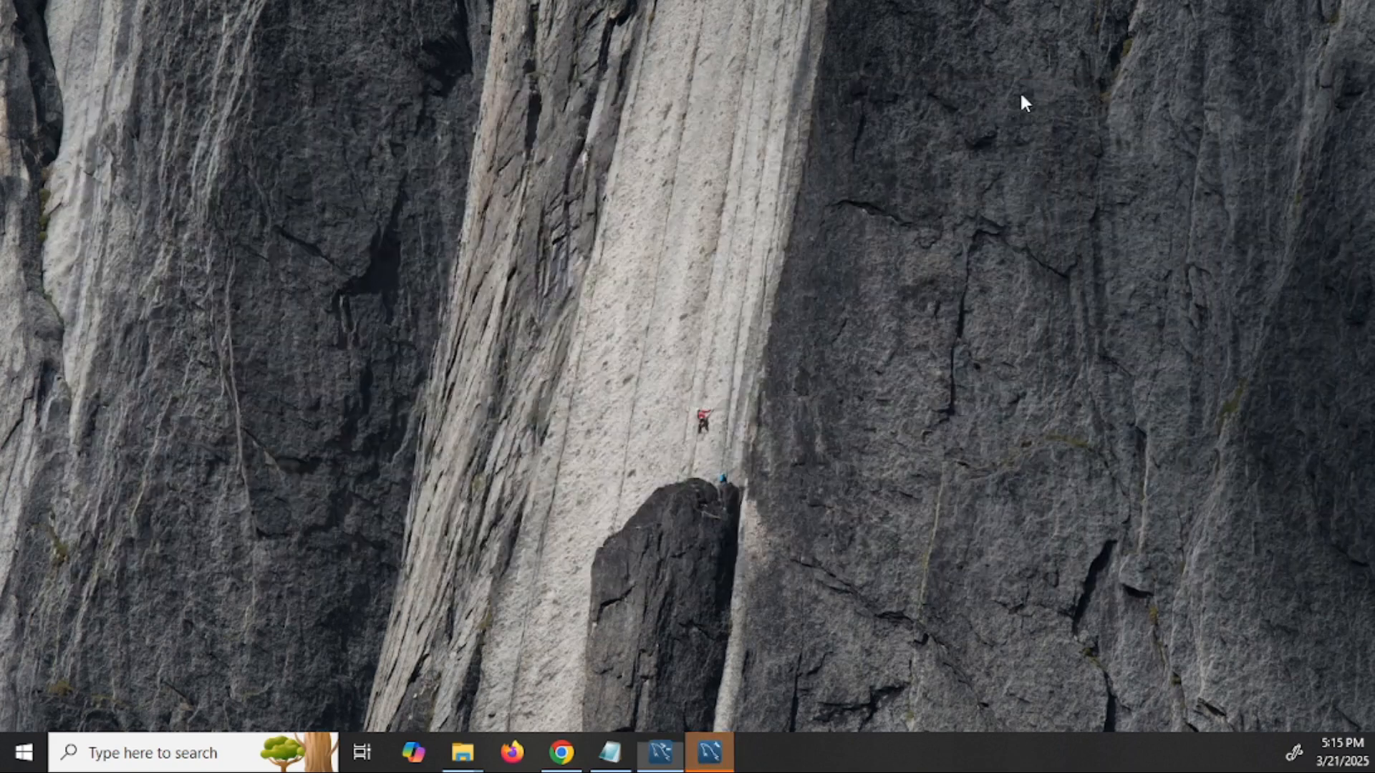
click(610, 752)
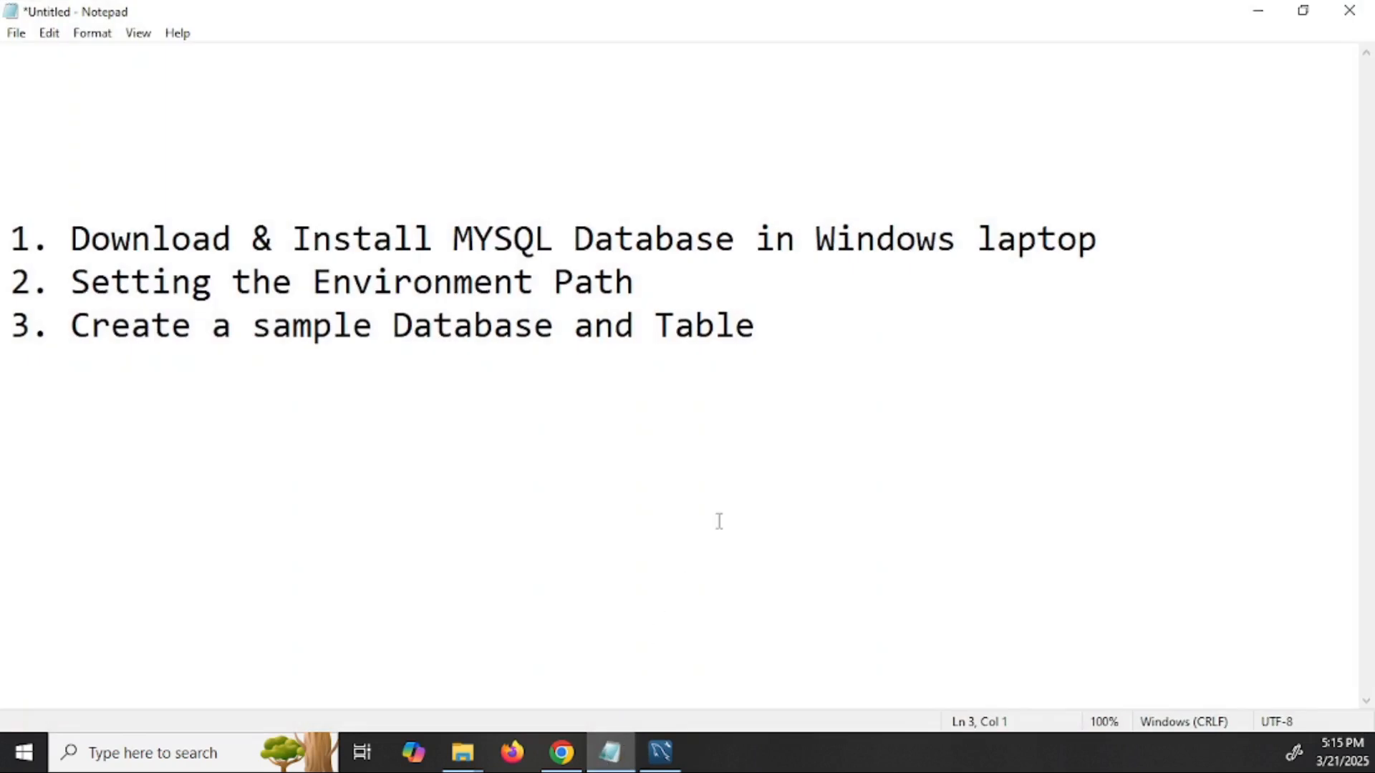
- Open 'Edit the system environment variables' from a Windows search for 'enviro'
click(611, 748)
click(177, 746)
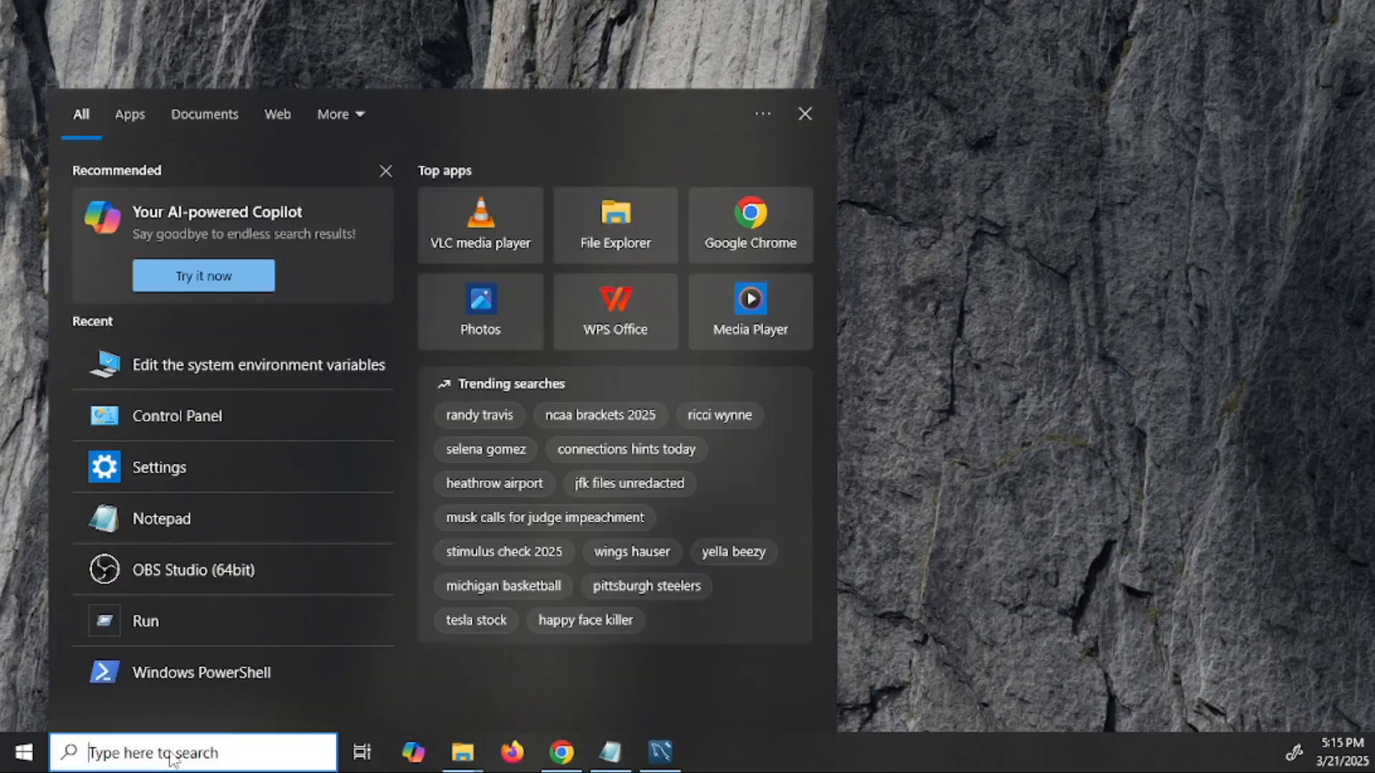
text(env)
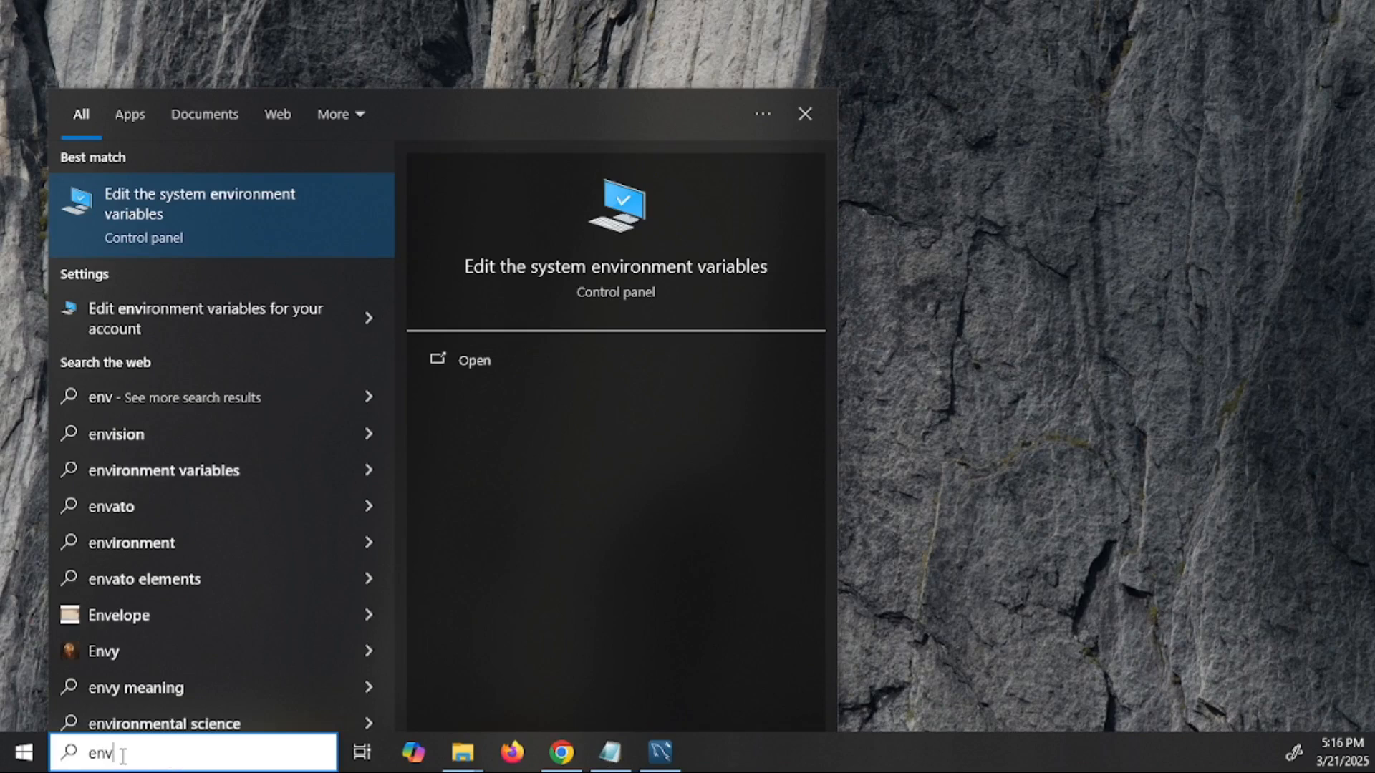
text(iro)
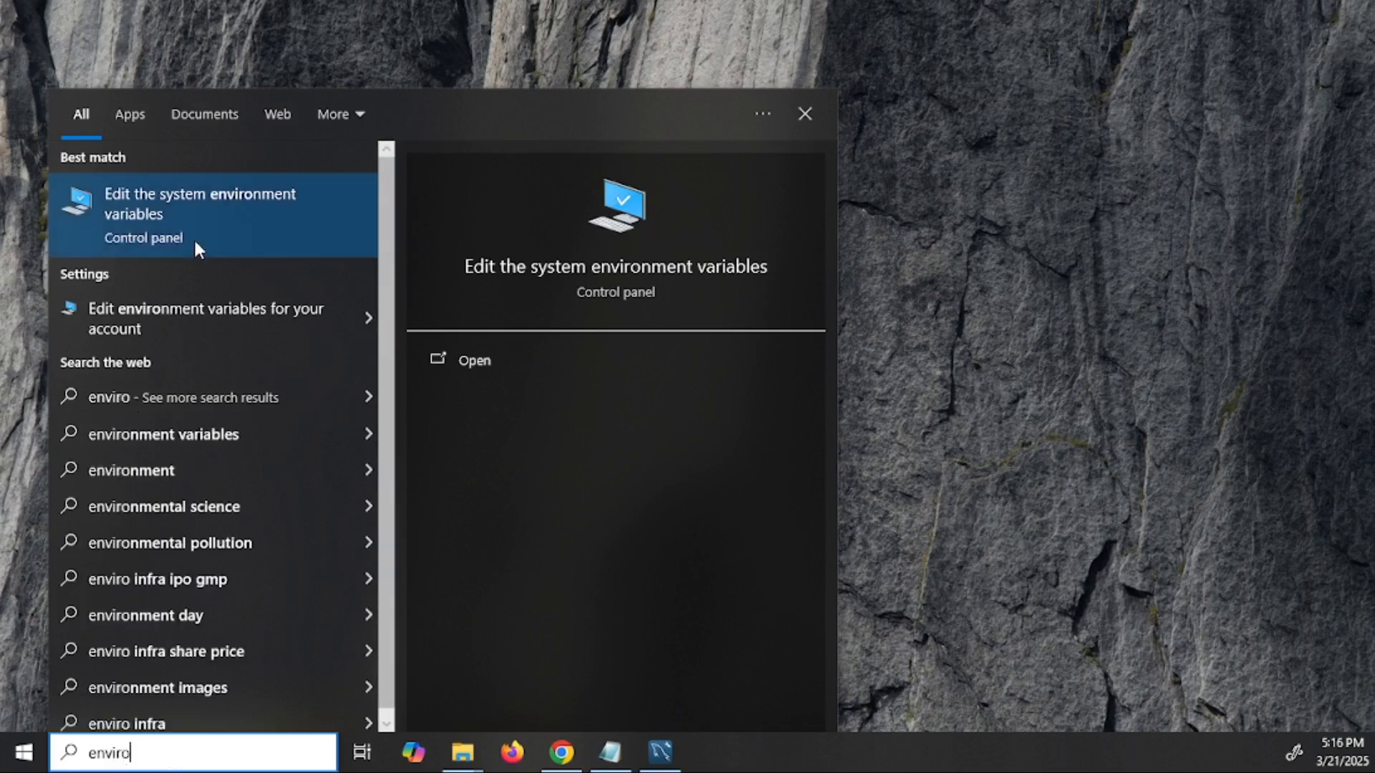
click(216, 210)
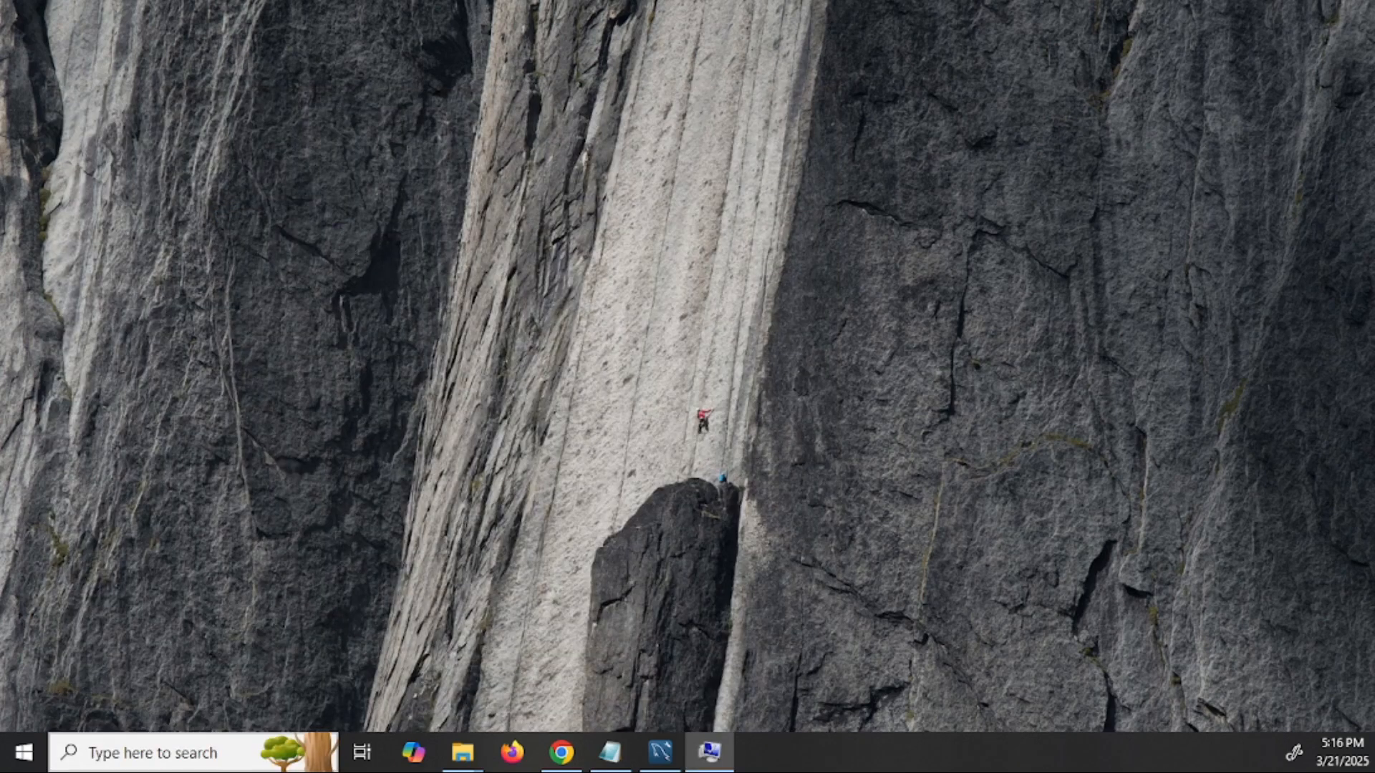
drag(872, 108, 393, 61)
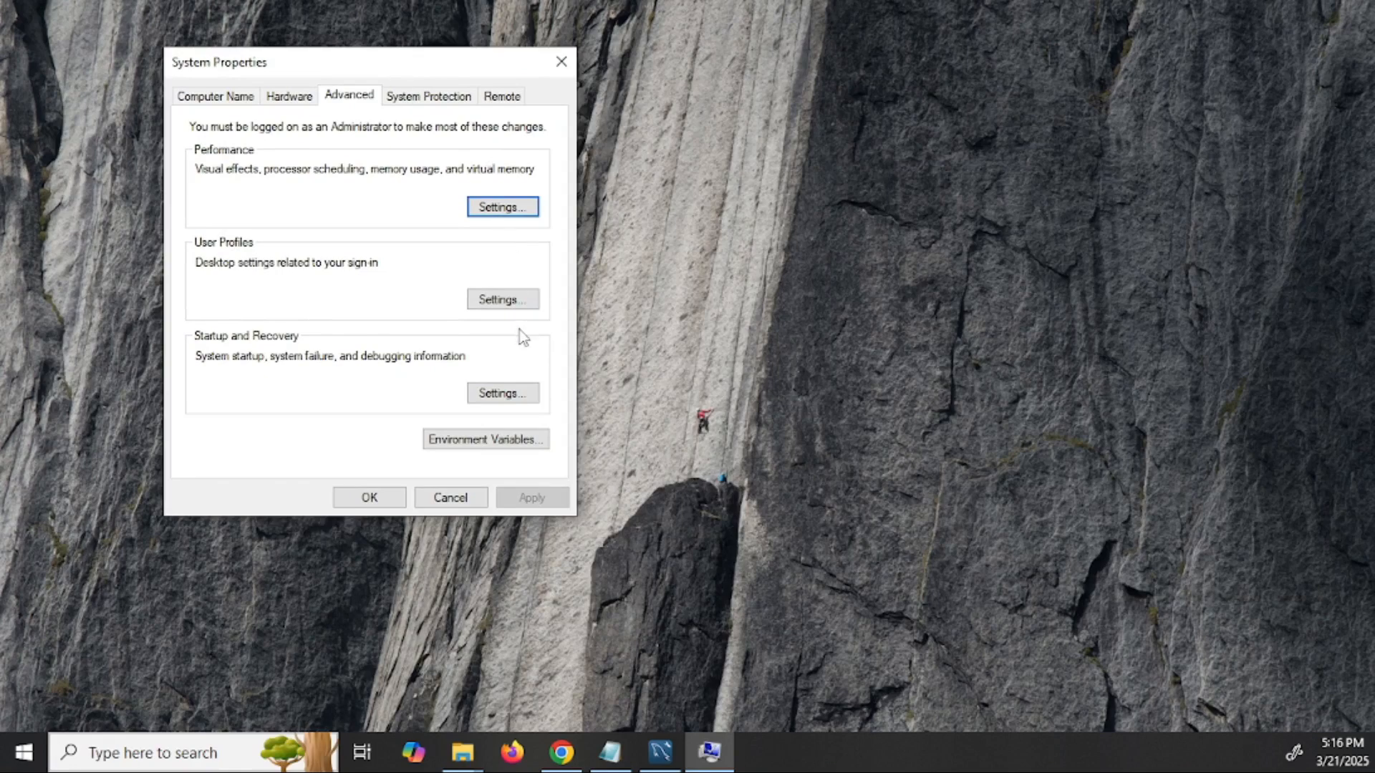
- Open the system Path variable for editing, then show Explorer's Downloads folder
click(493, 439)
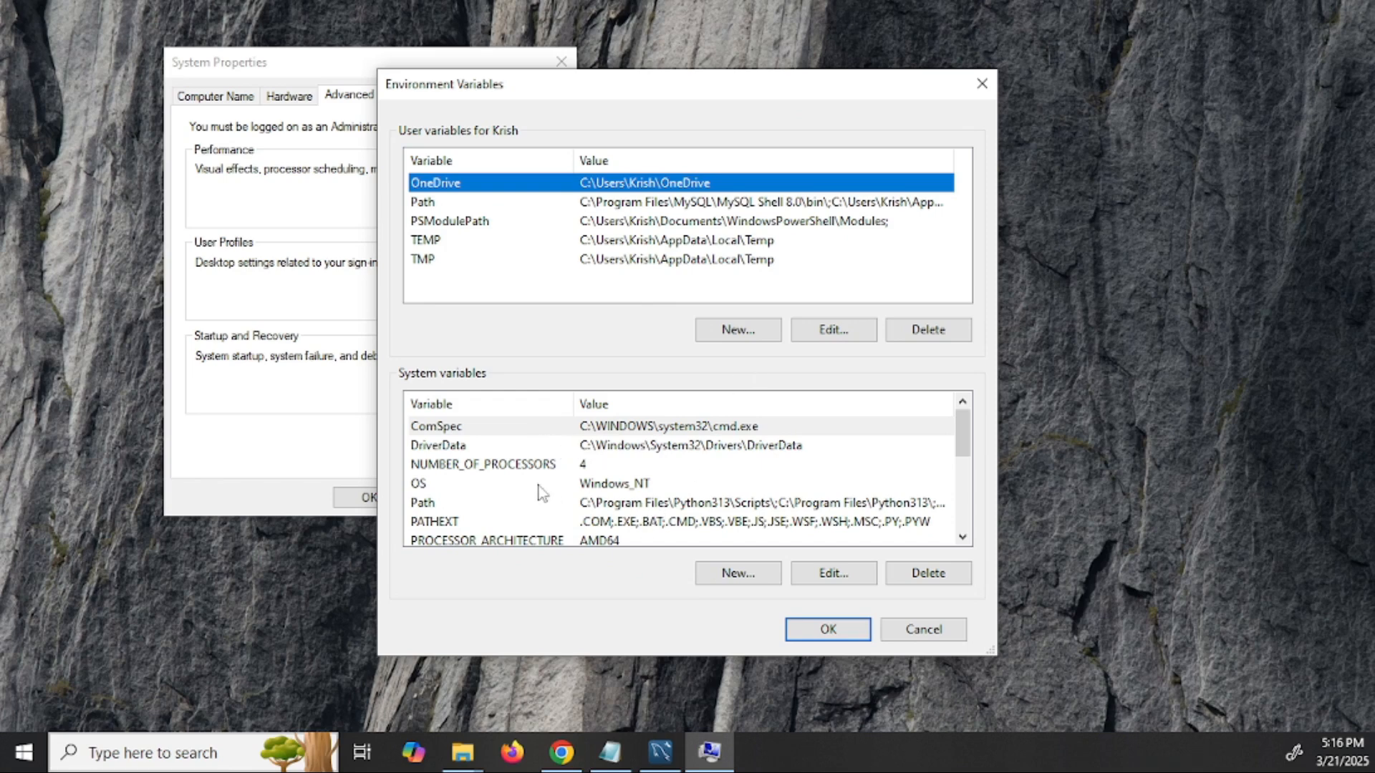
click(481, 504)
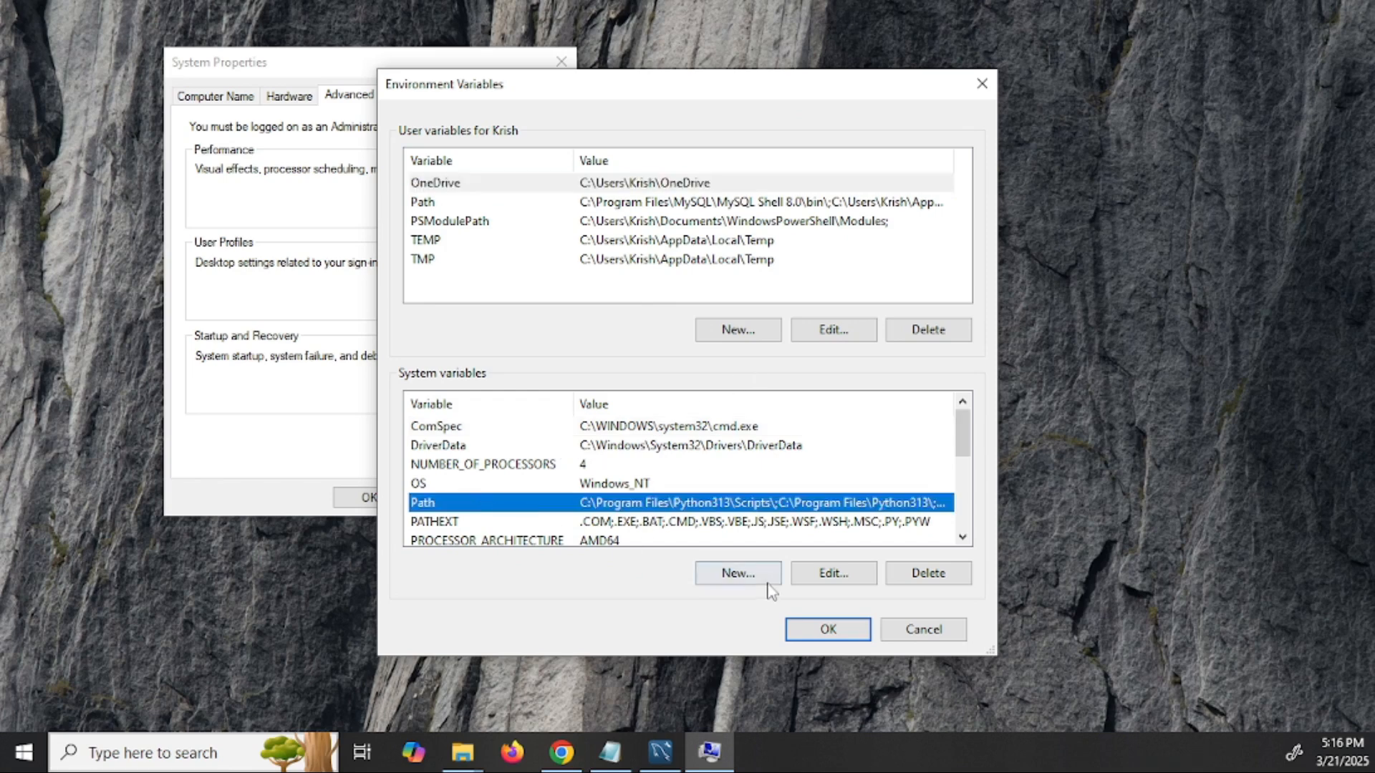
click(837, 576)
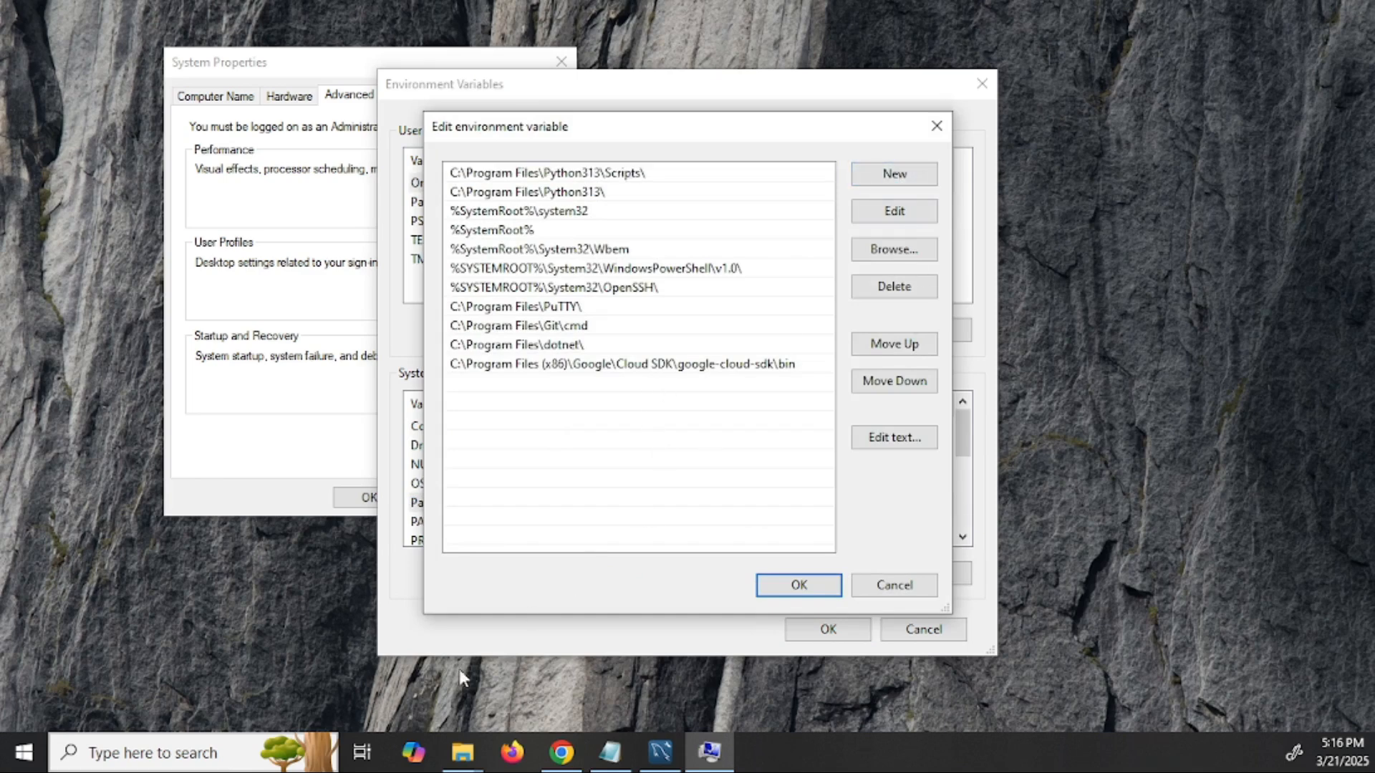
click(462, 760)
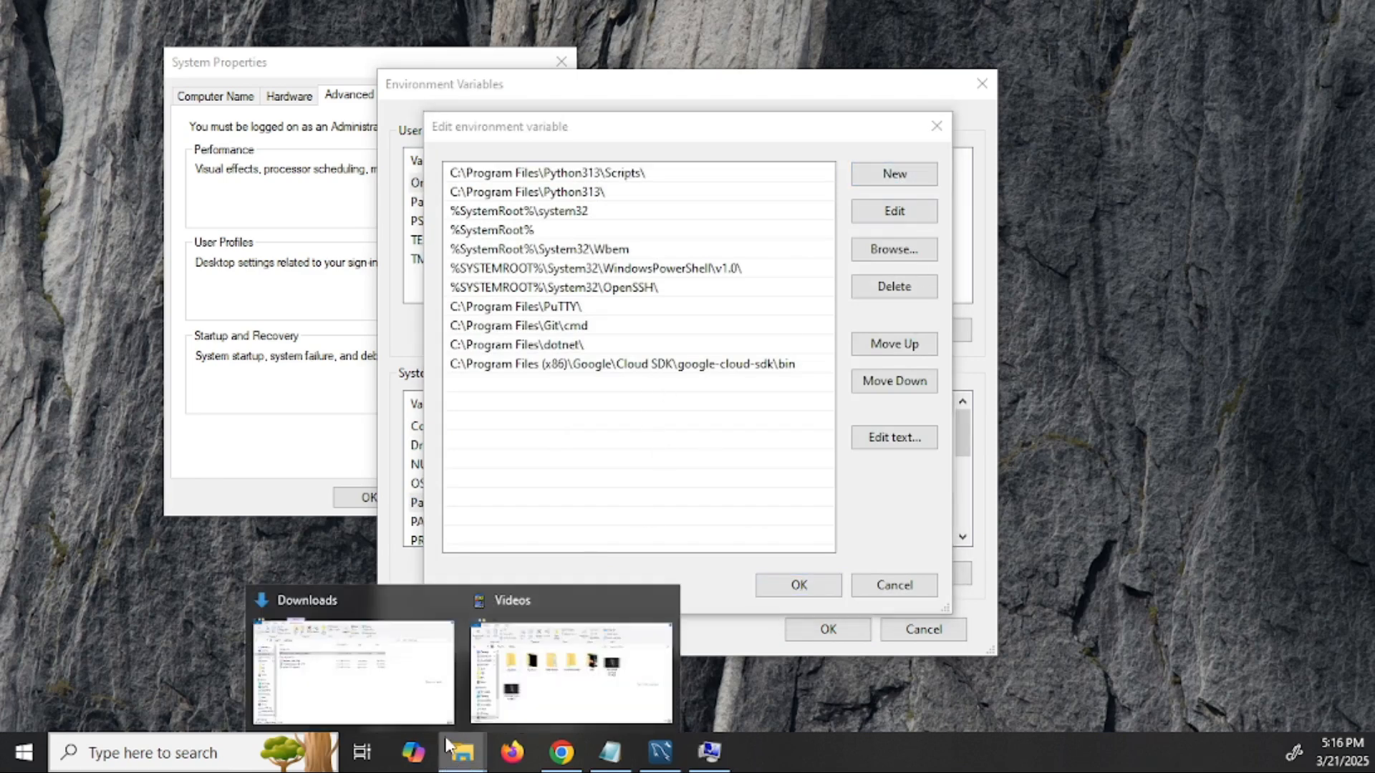
click(409, 681)
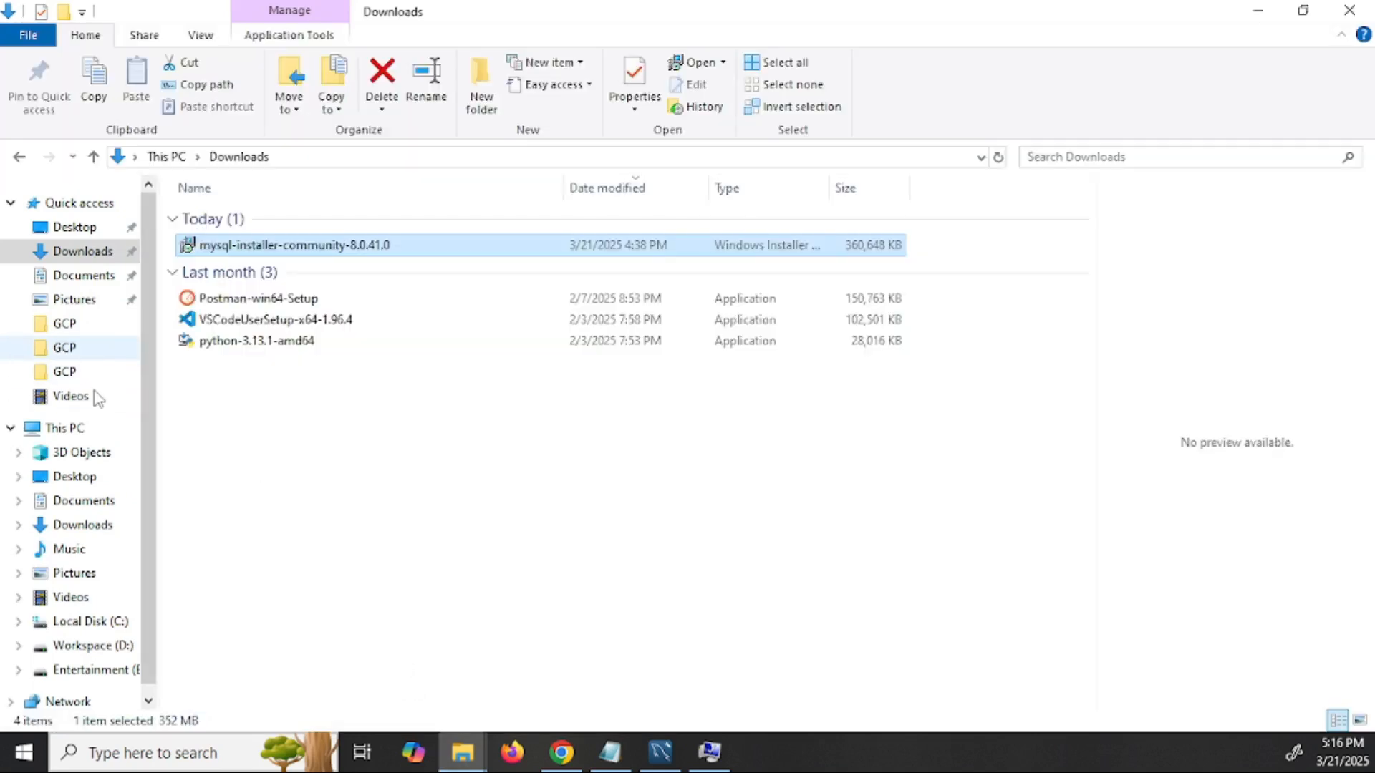
- Browse in File Explorer to C:\Program Files\MySQL\MySQL Server 8.0\bin
click(100, 430)
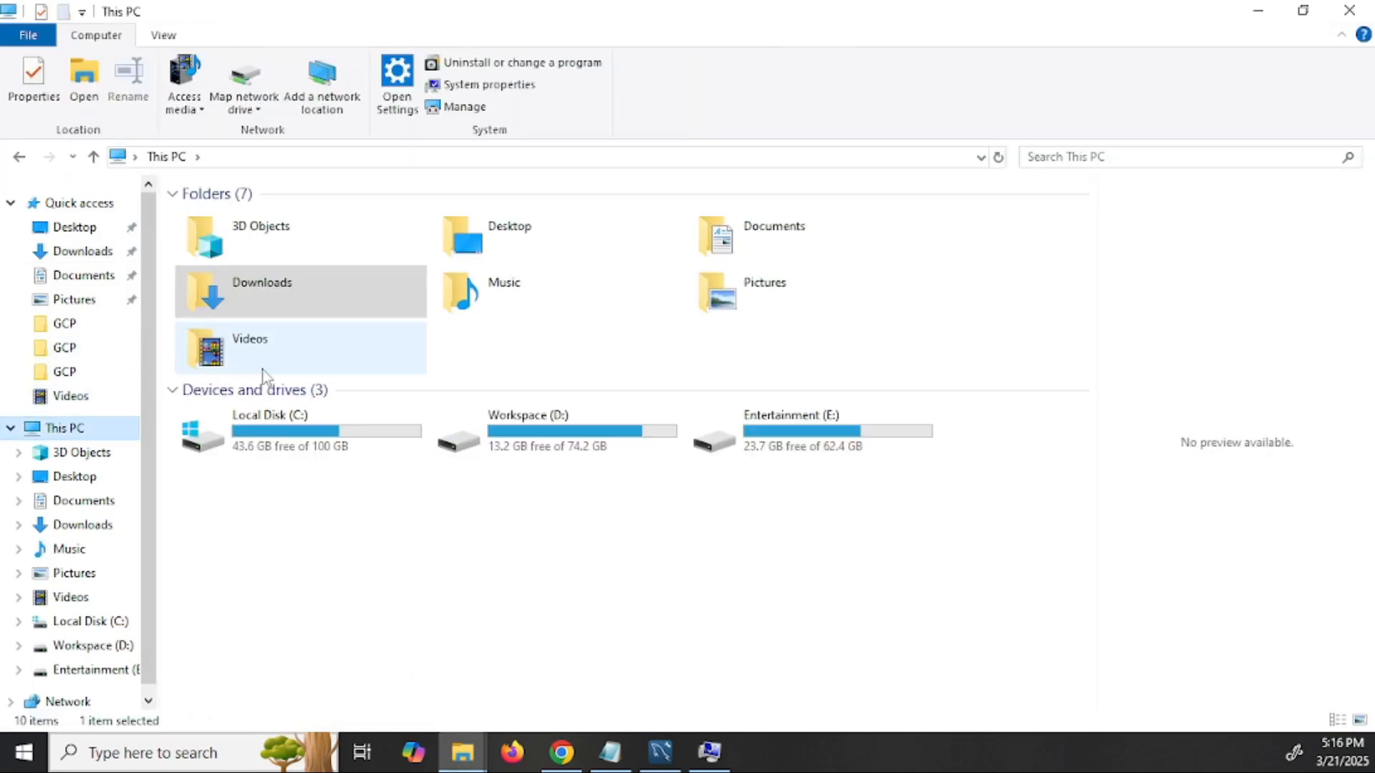
double_click(386, 436)
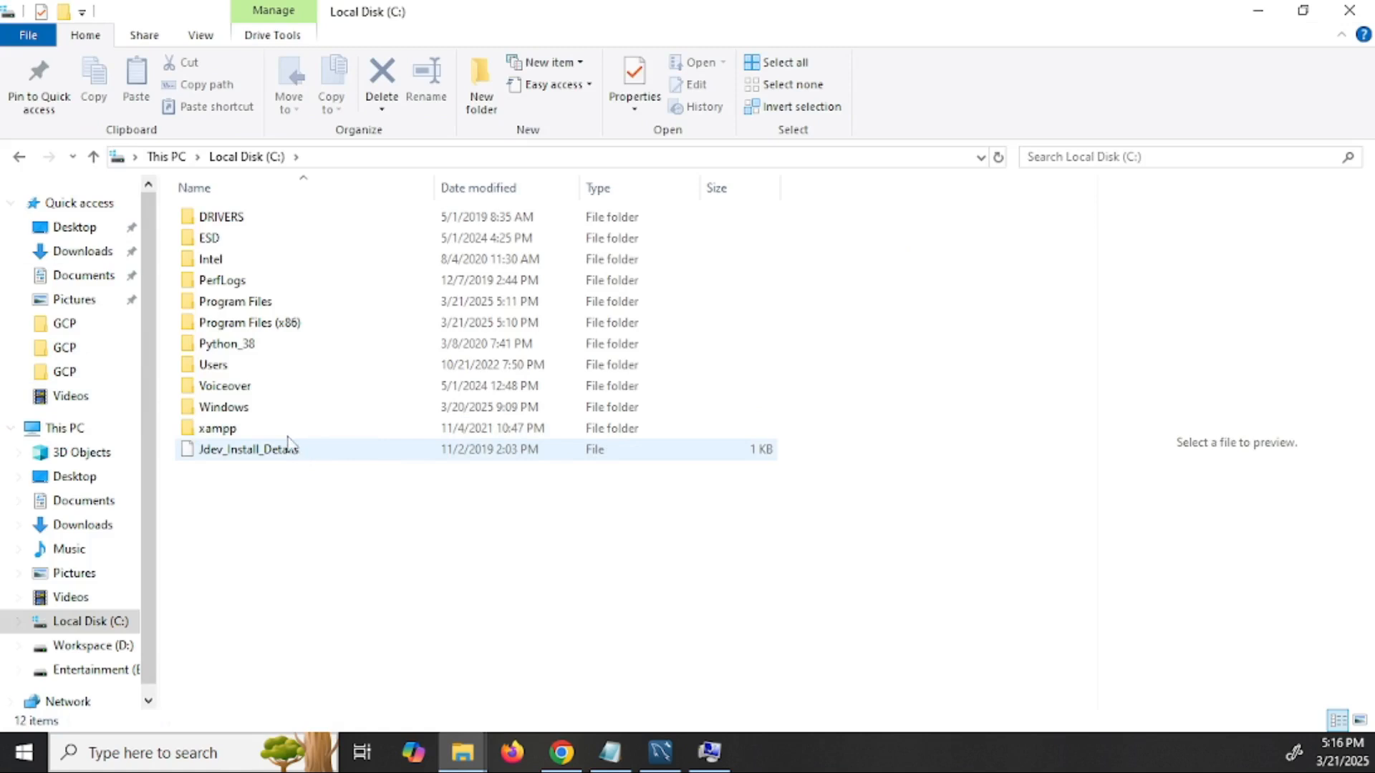
double_click(269, 326)
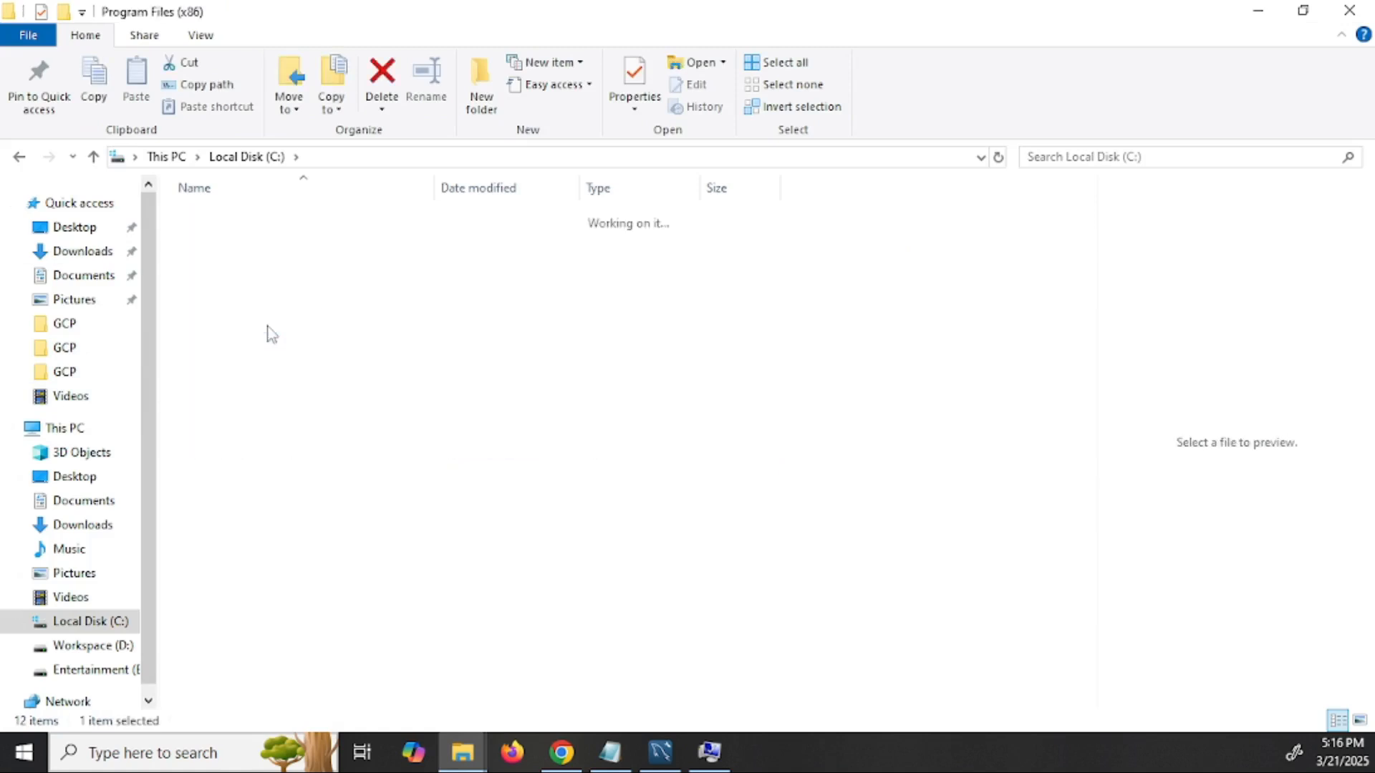
click(259, 159)
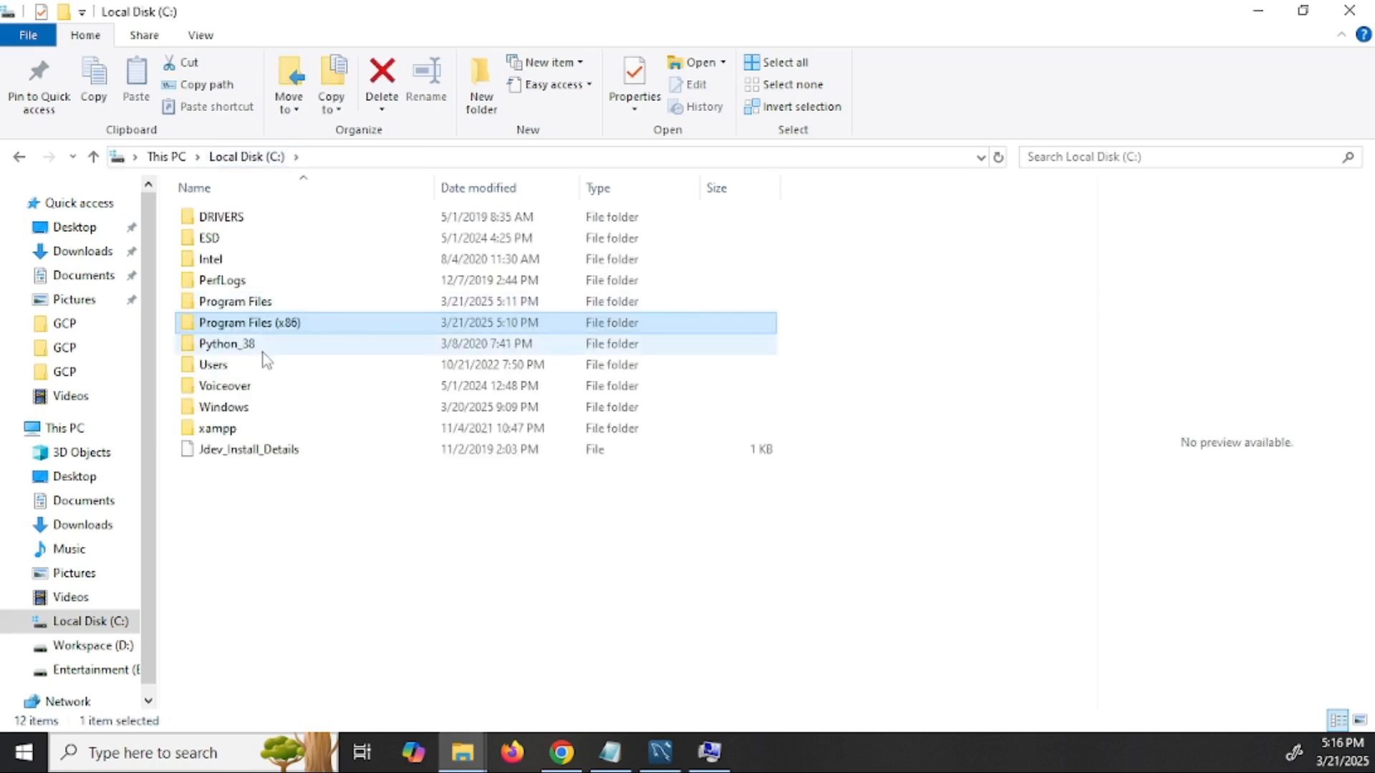
double_click(277, 304)
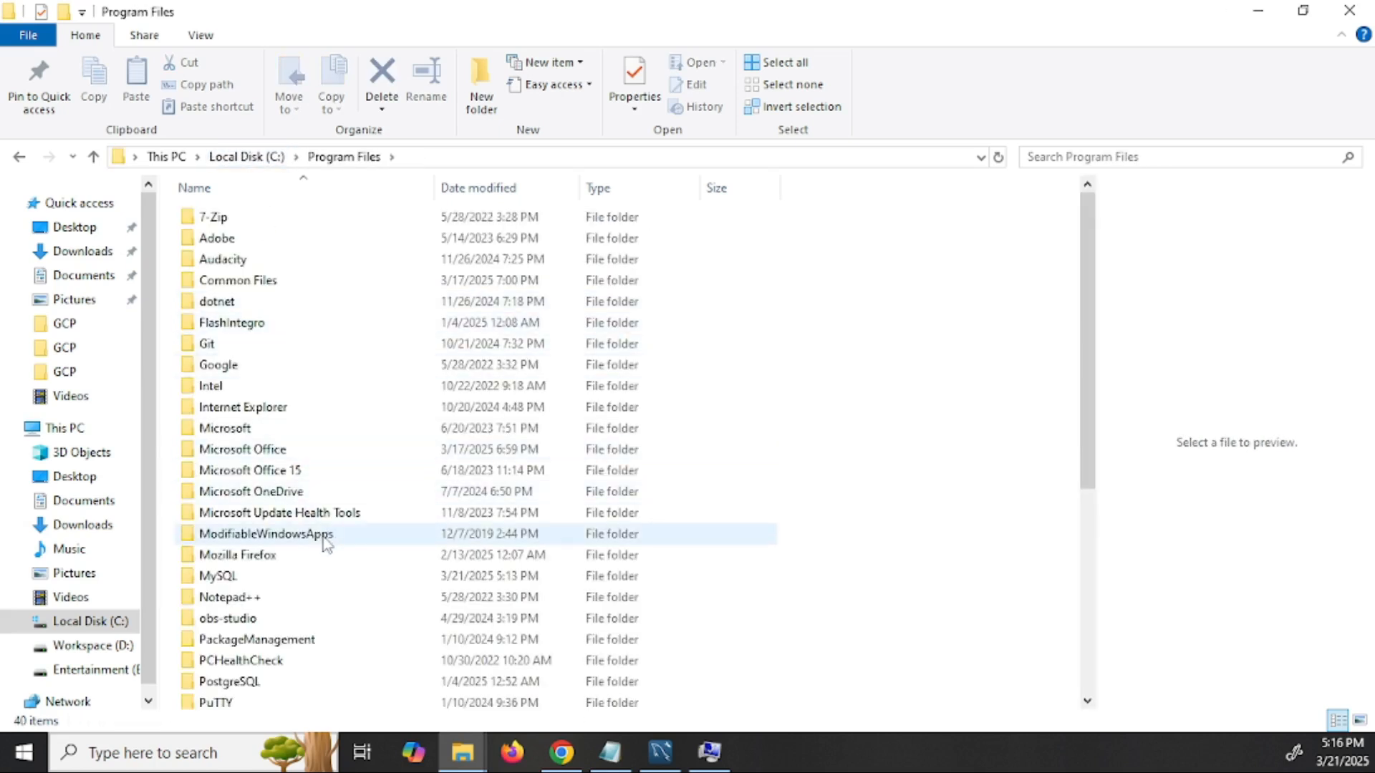
double_click(290, 580)
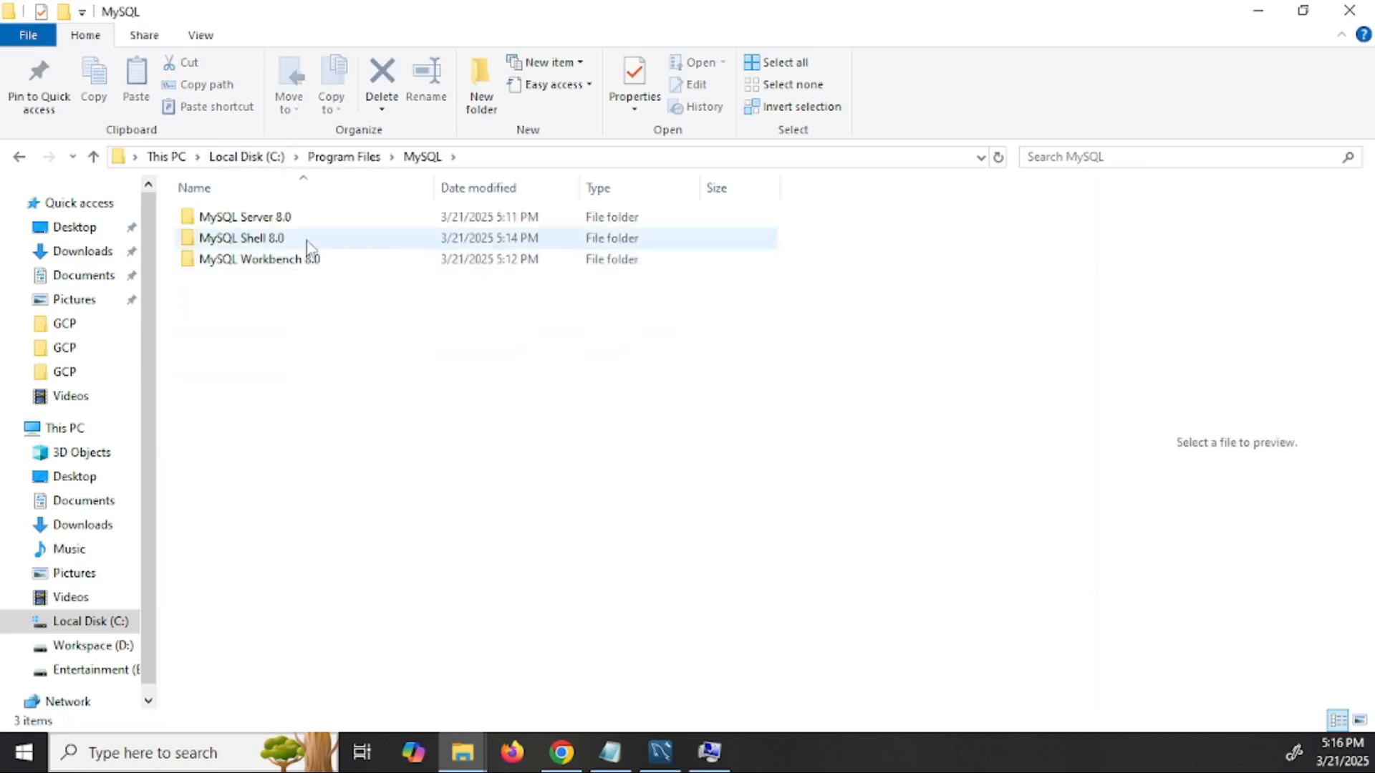
double_click(313, 218)
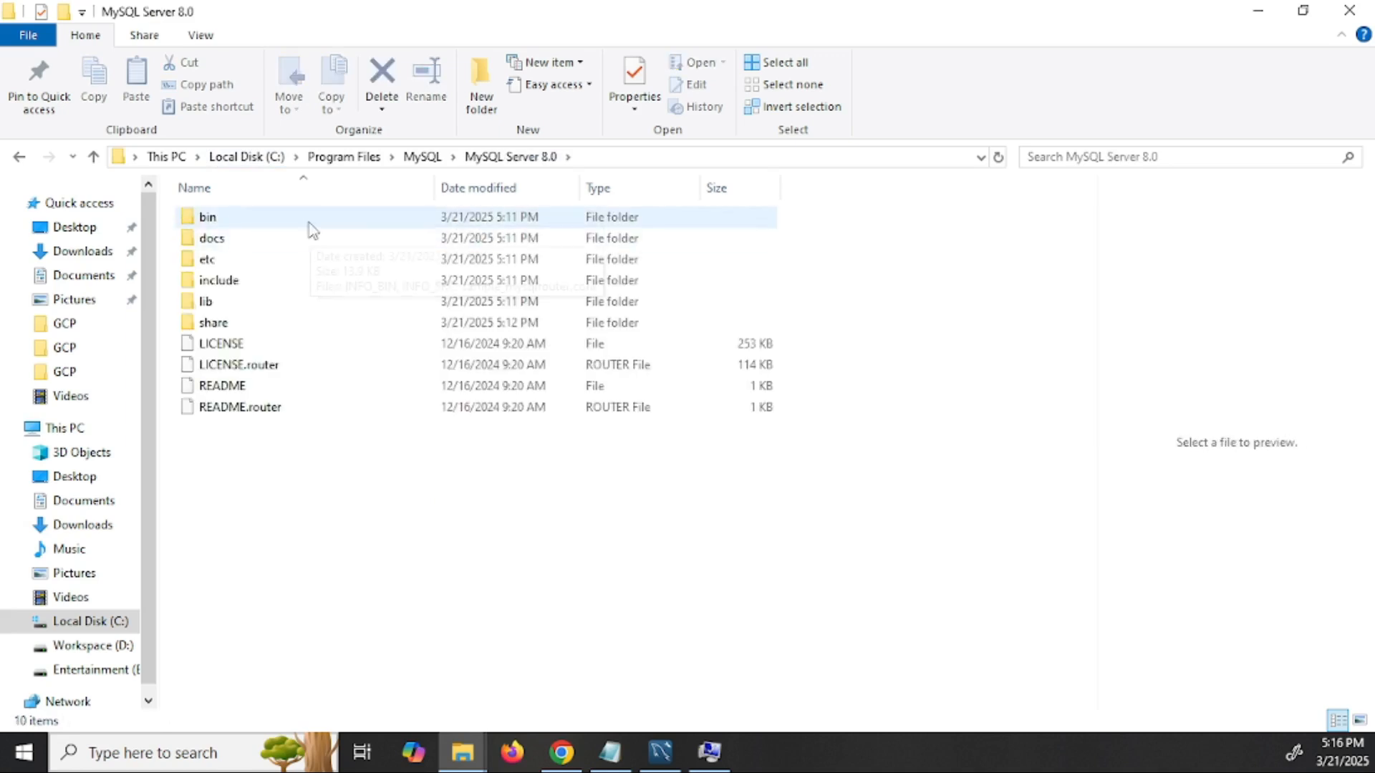
double_click(312, 221)
- Copy the bin folder's full path from the address bar
click(632, 156)
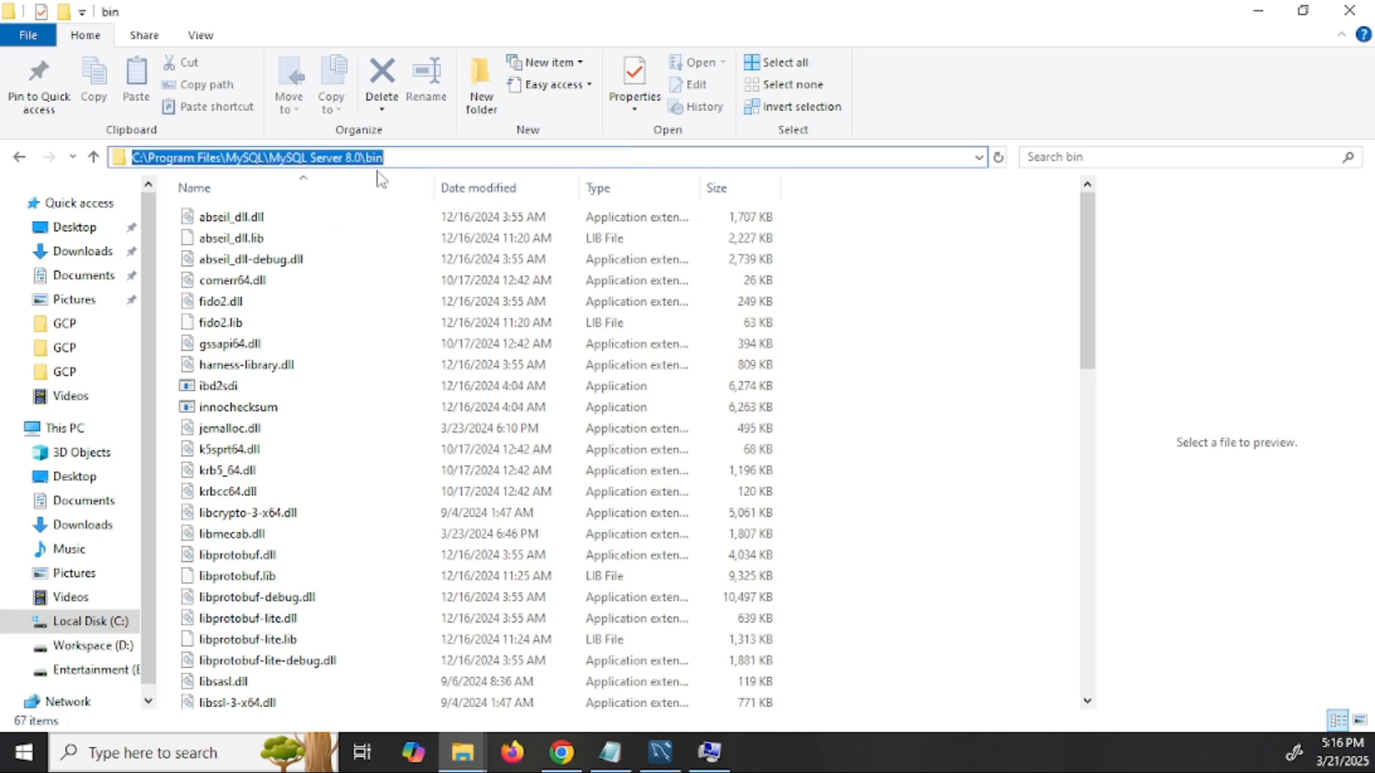
right_click(322, 162)
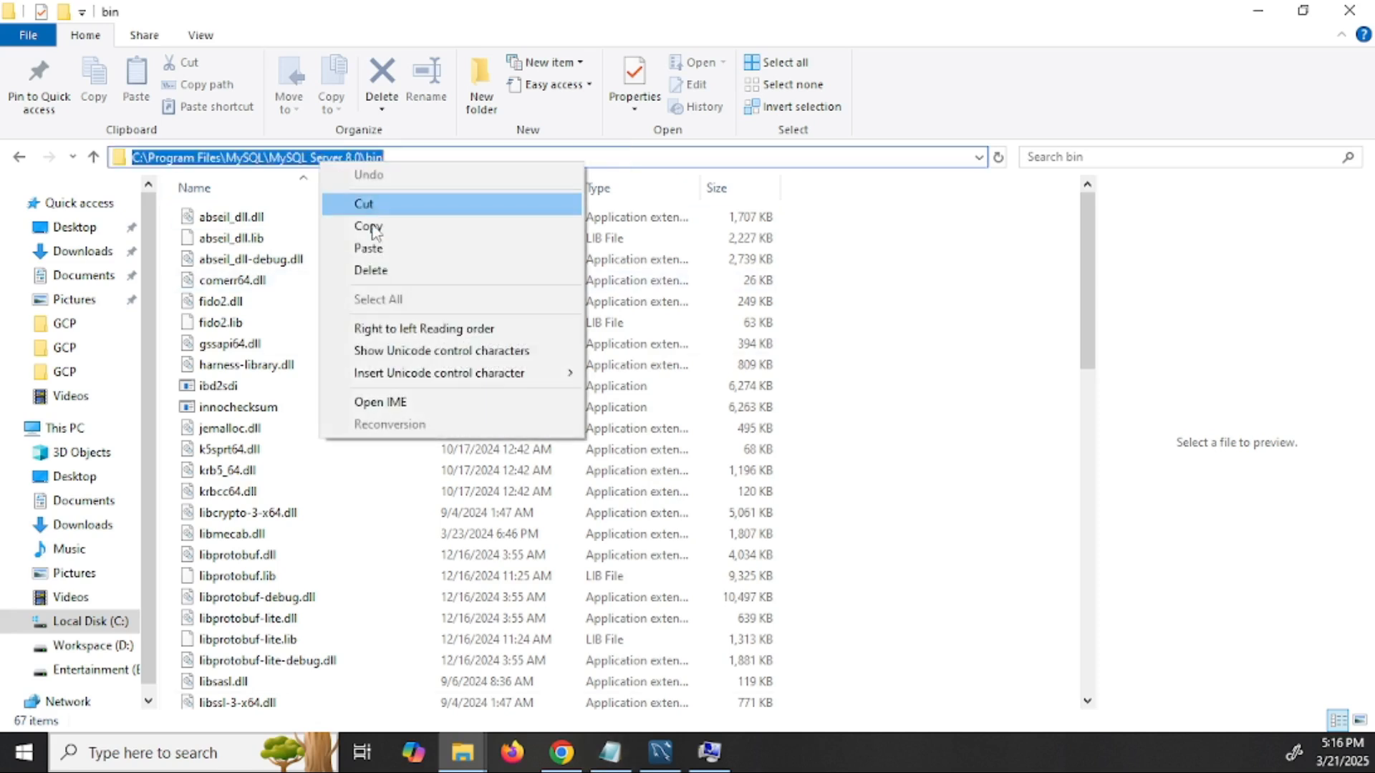
click(434, 227)
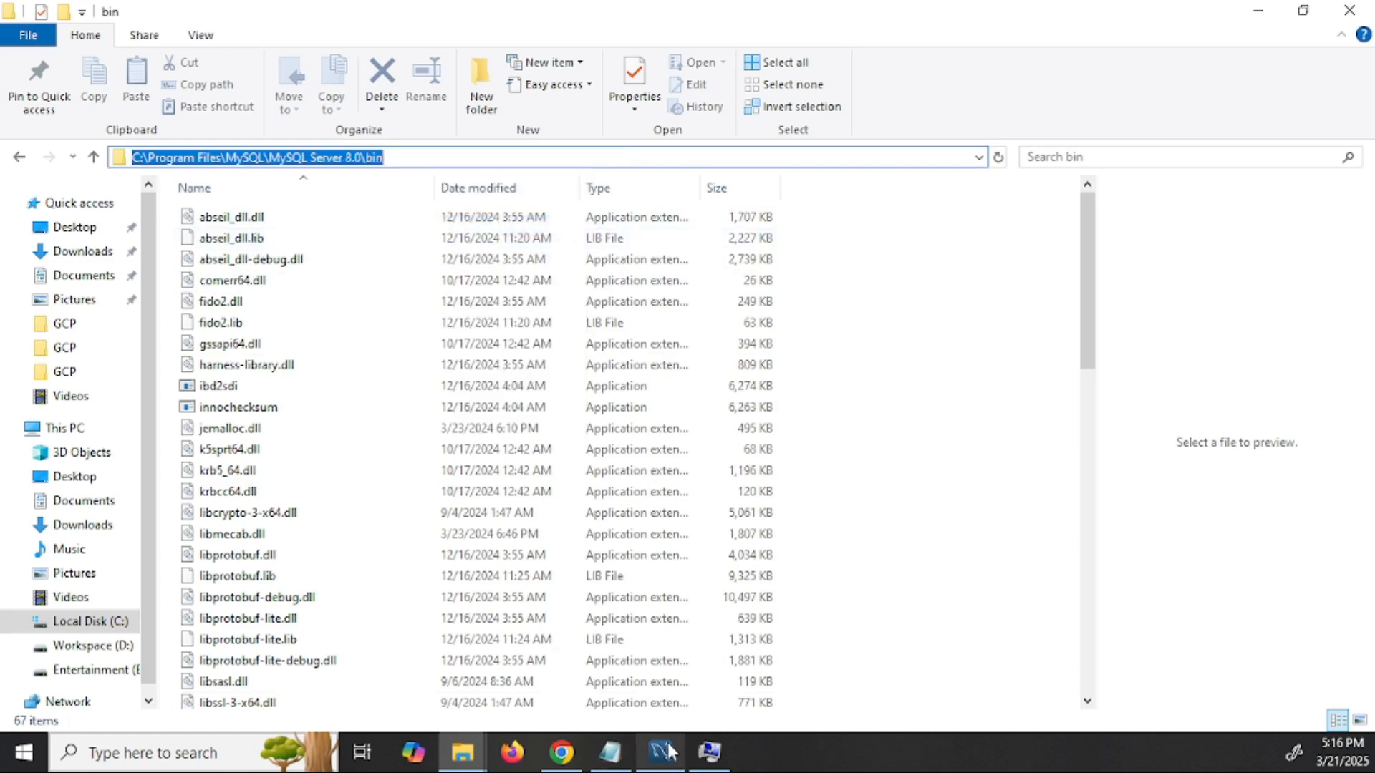
- Add C:\Program Files\MySQL\MySQL Server 8.0\bin as a new Path entry and save all dialogs
click(707, 757)
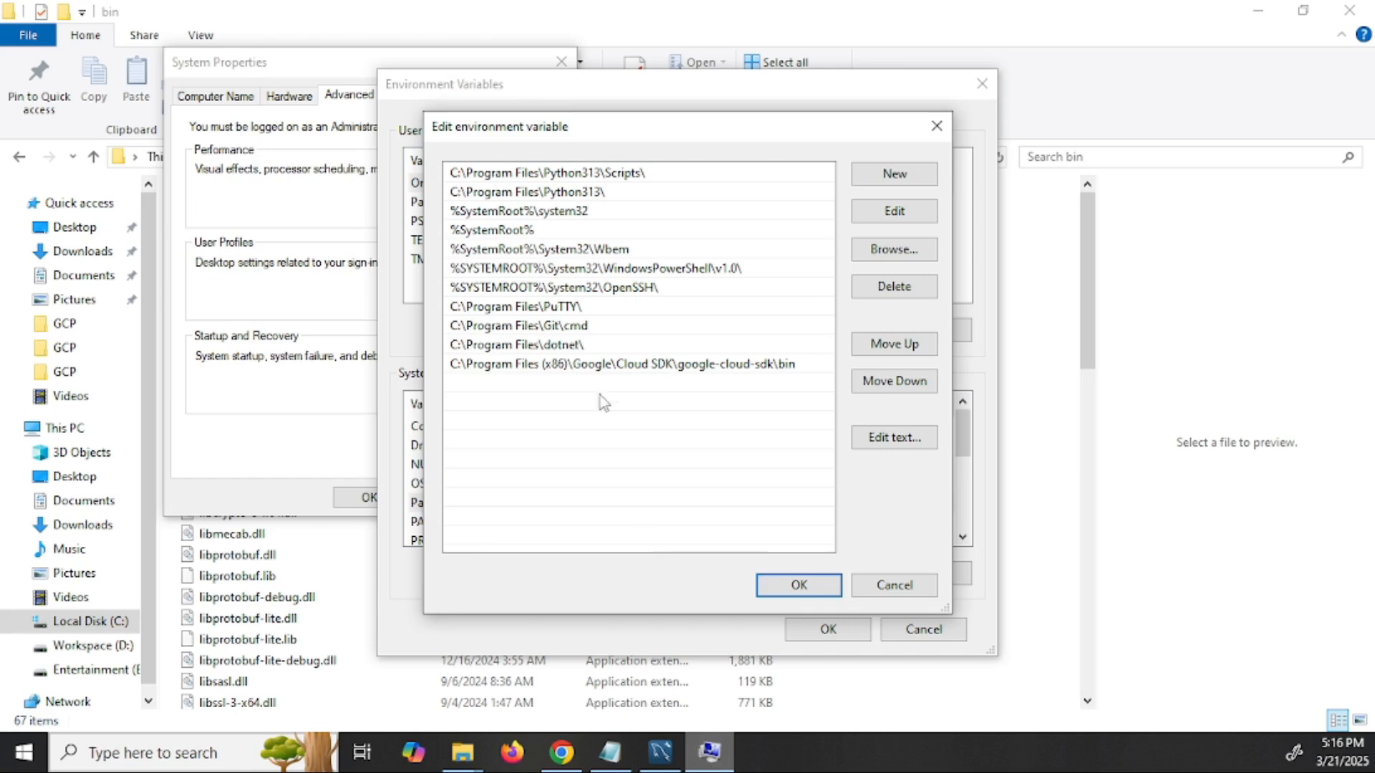
click(916, 174)
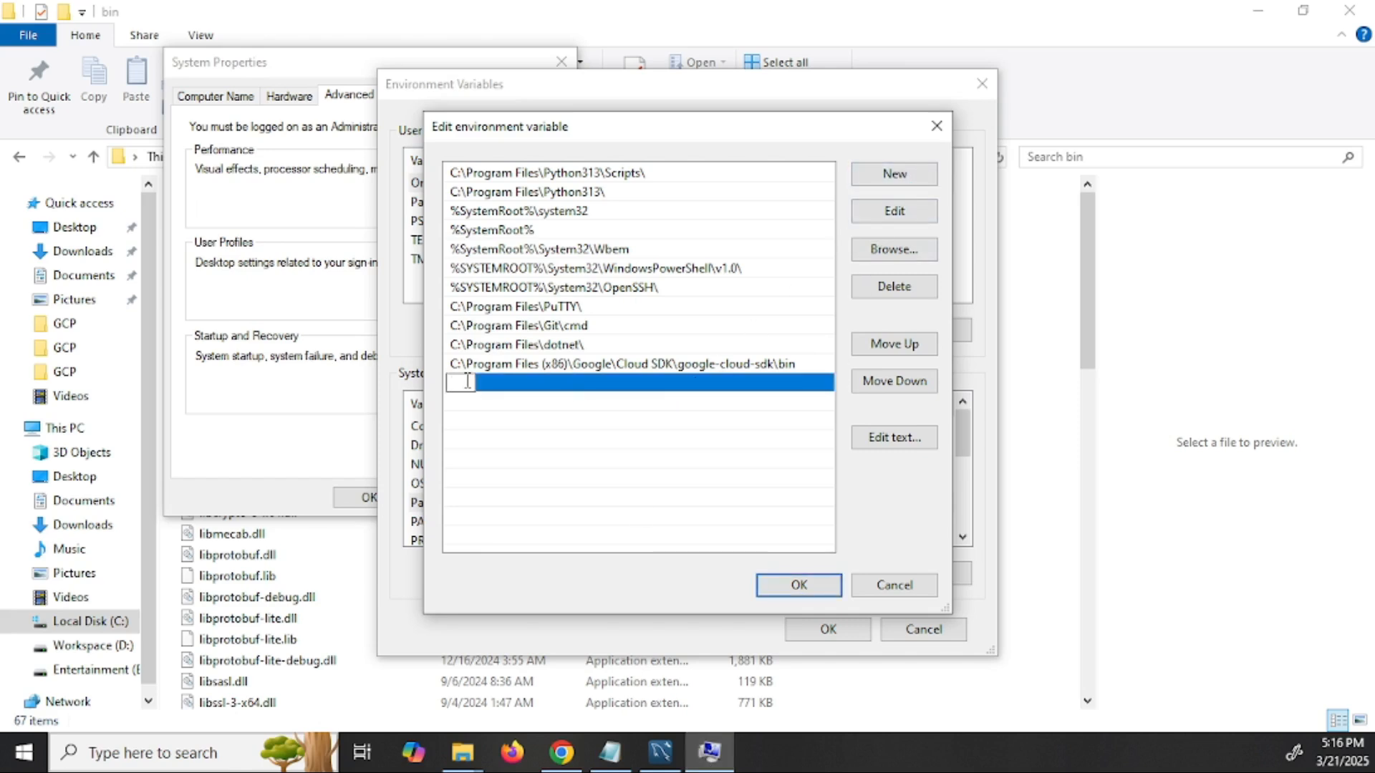
key(ctrl+v)
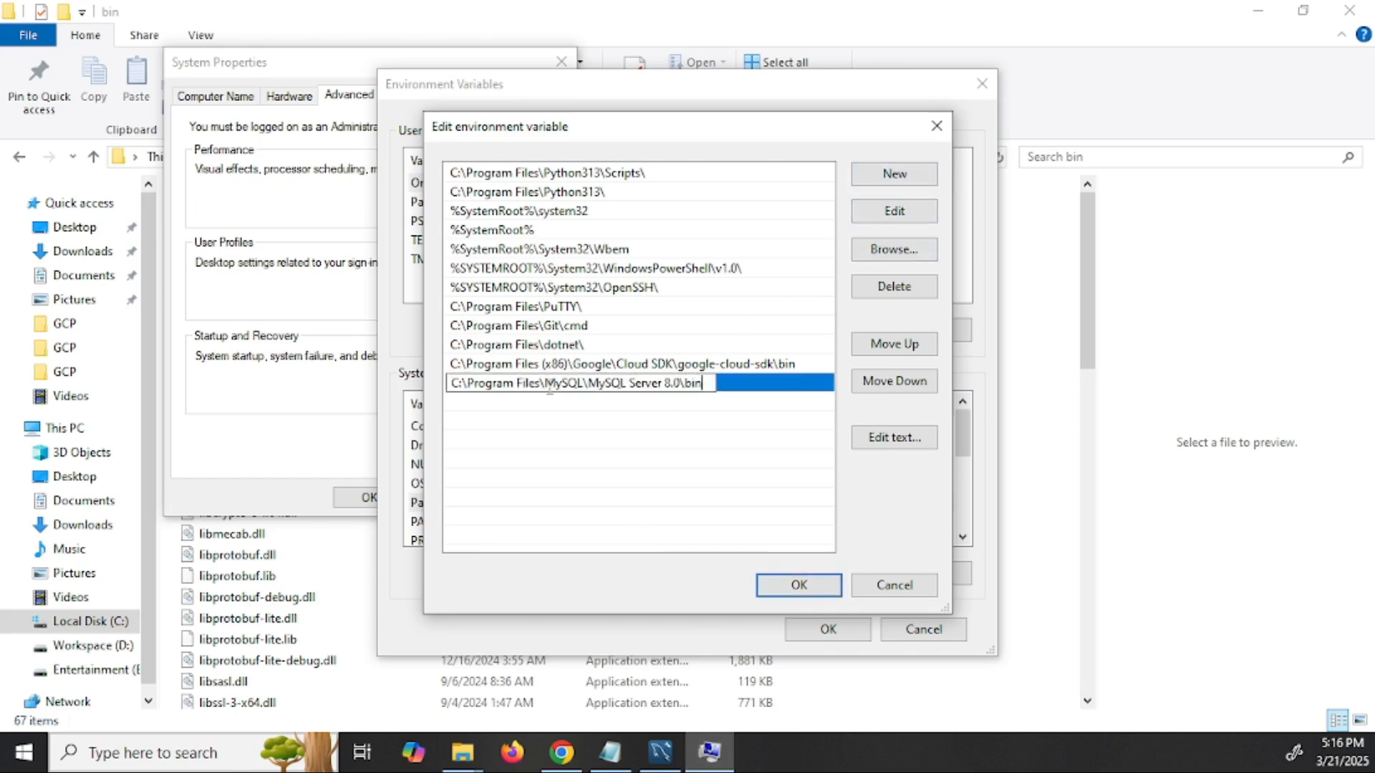
click(808, 592)
click(823, 630)
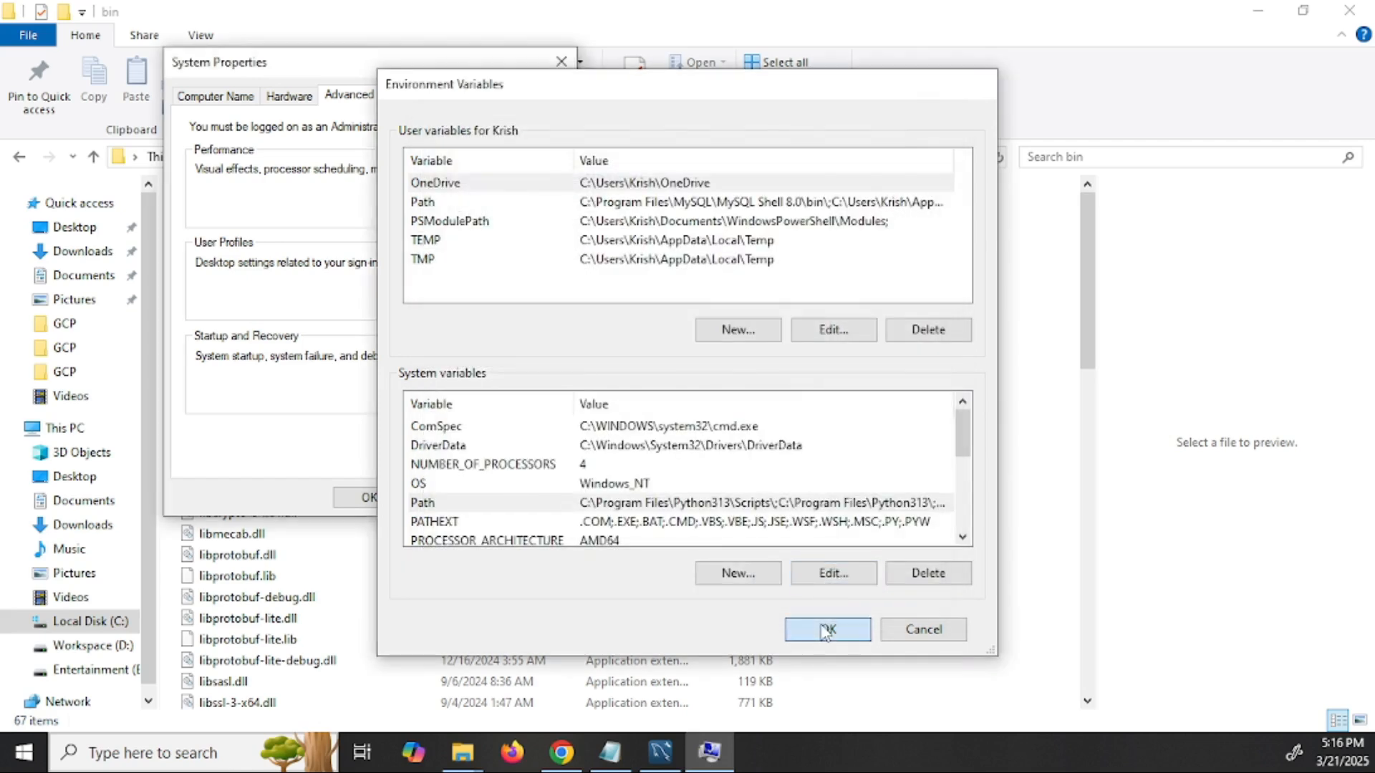
click(369, 497)
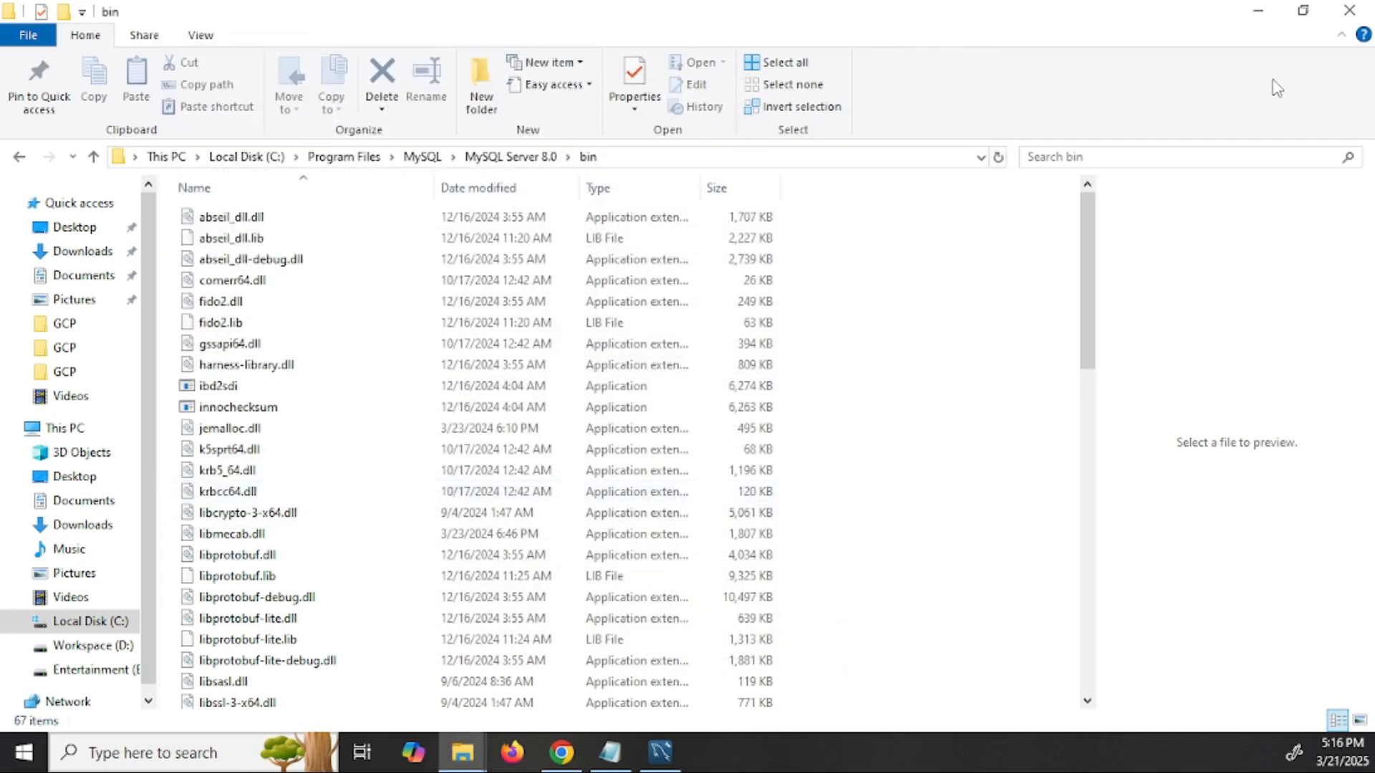
- Minimize File Explorer and search Windows for cmd
click(1254, 11)
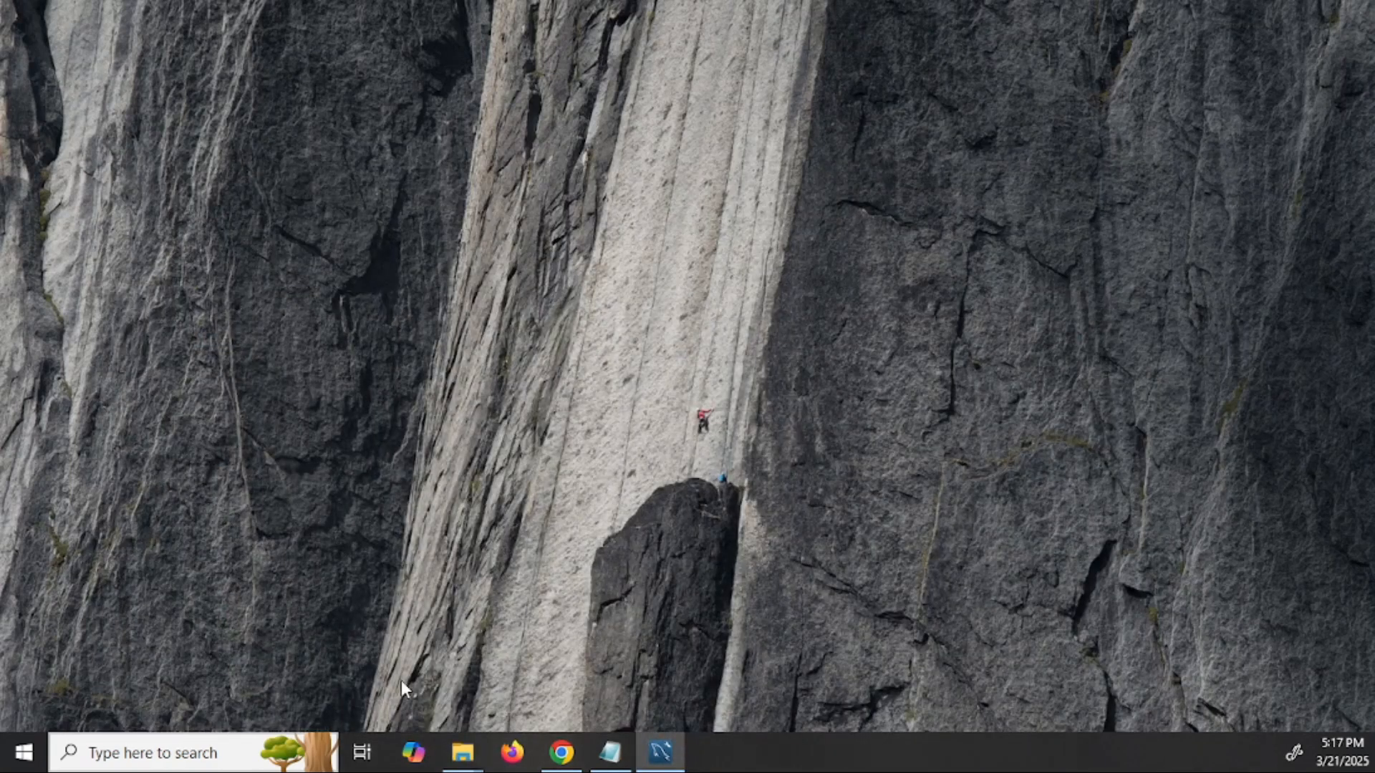
click(180, 752)
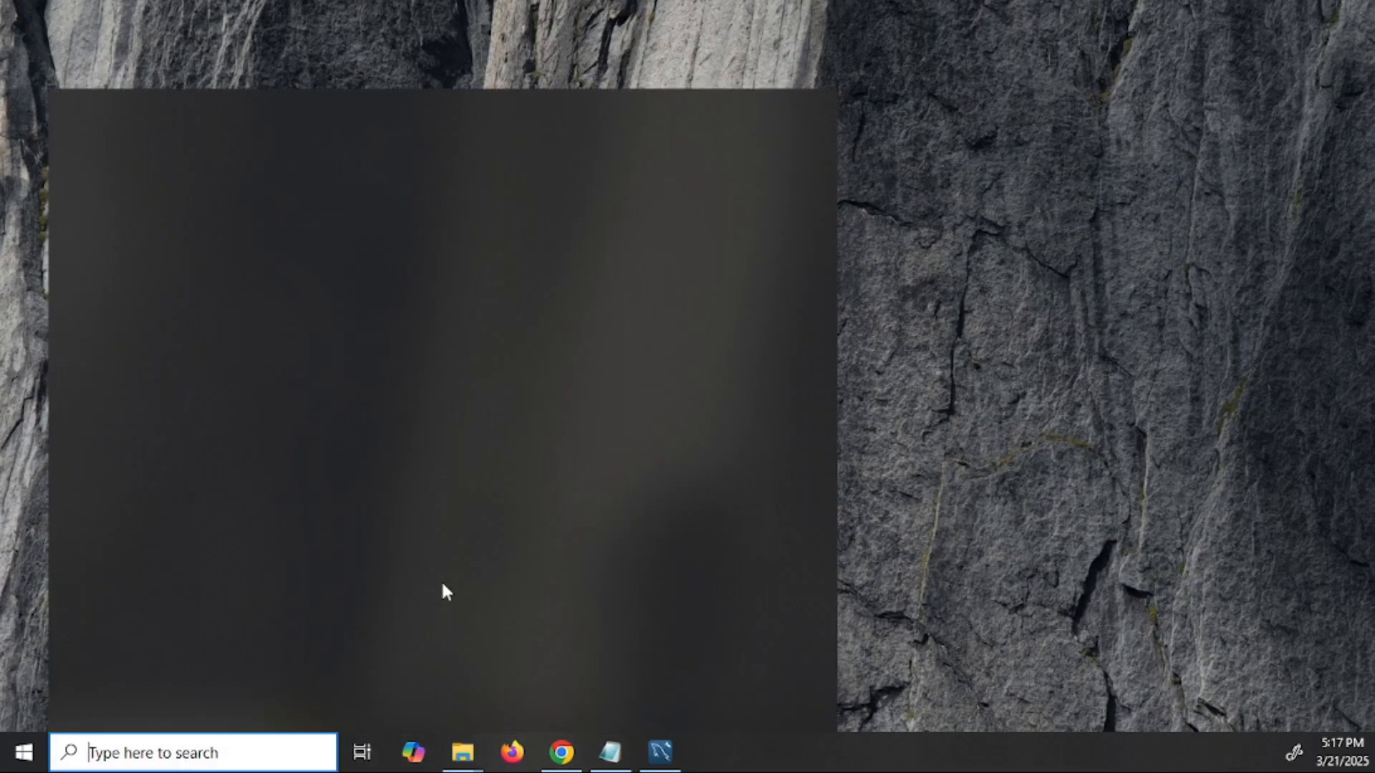
text(cmd)
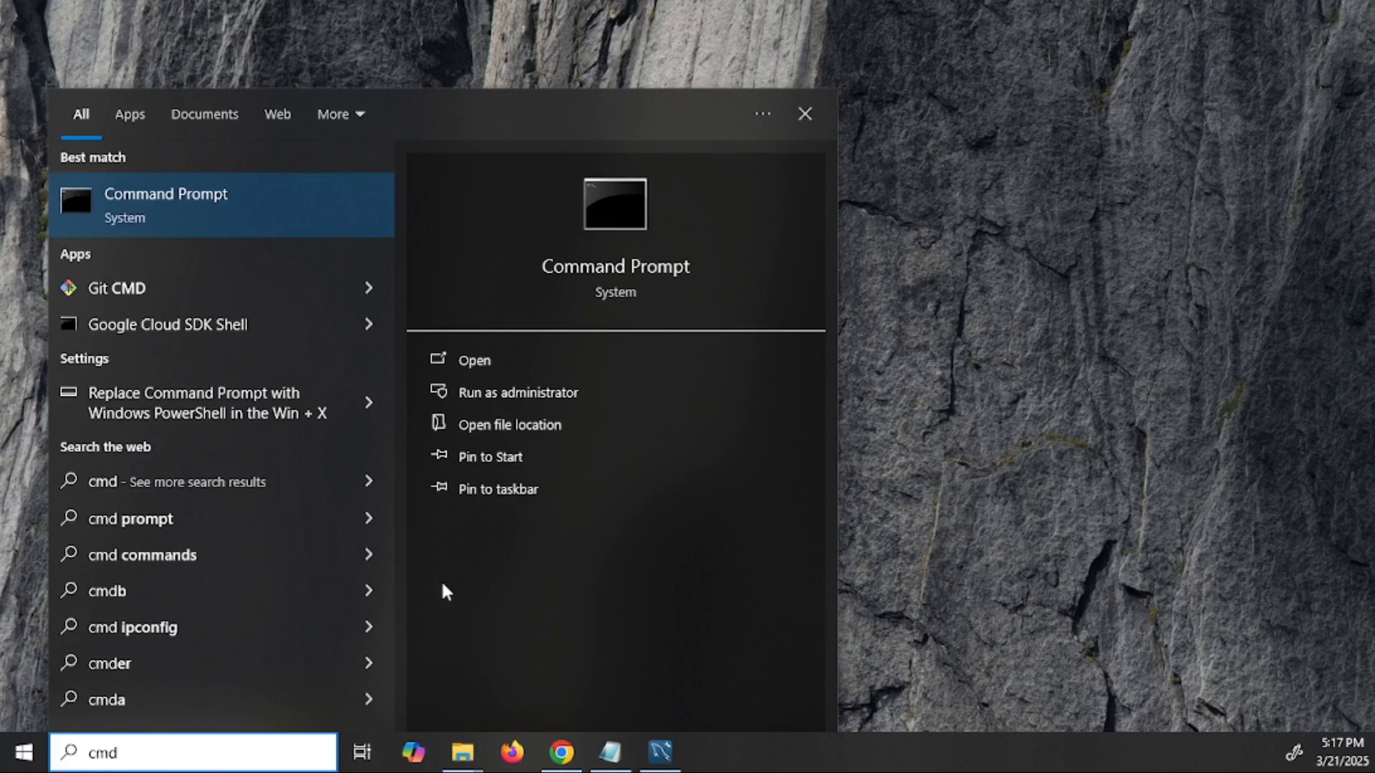
- Launch Command Prompt and run mysql --version, which reports Ver 8.0.41 for Win64
key(Return)
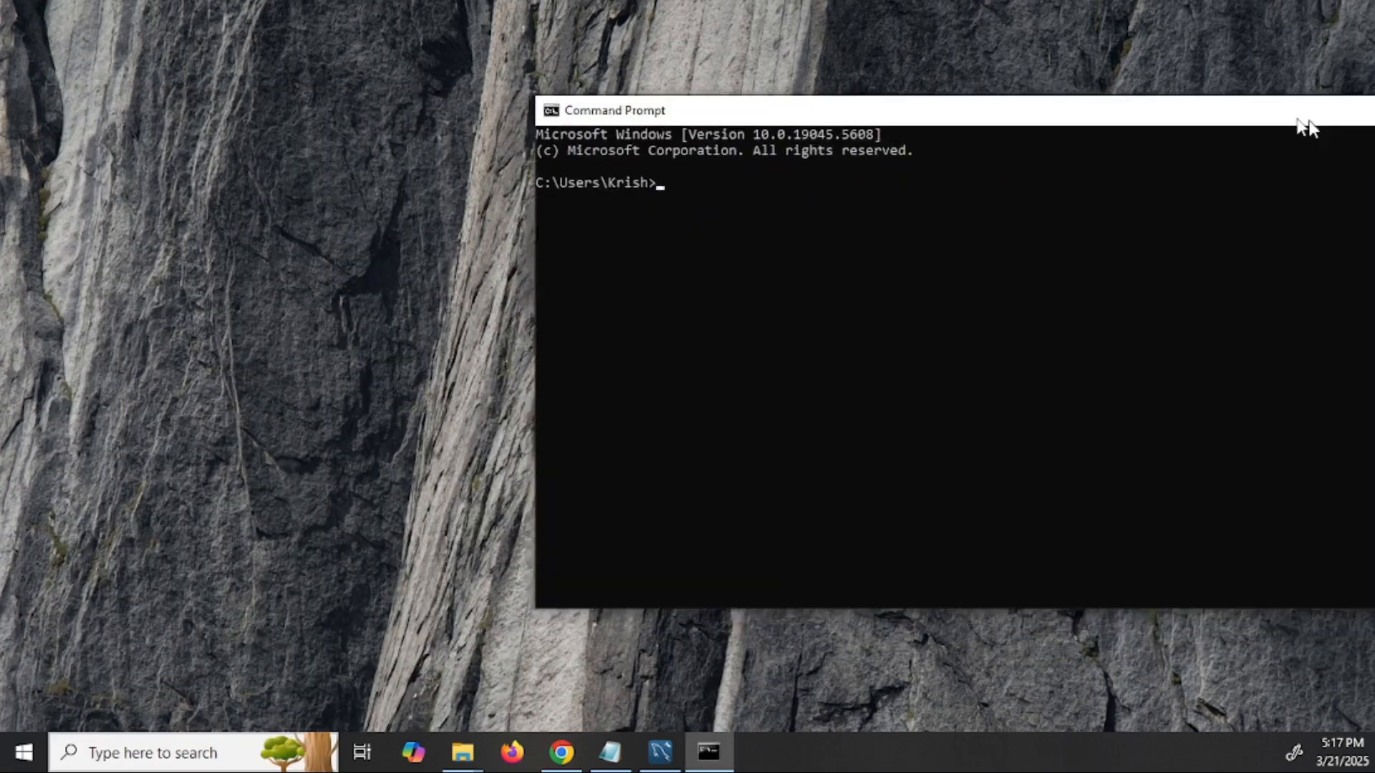
drag(1301, 120, 891, 111)
click(806, 188)
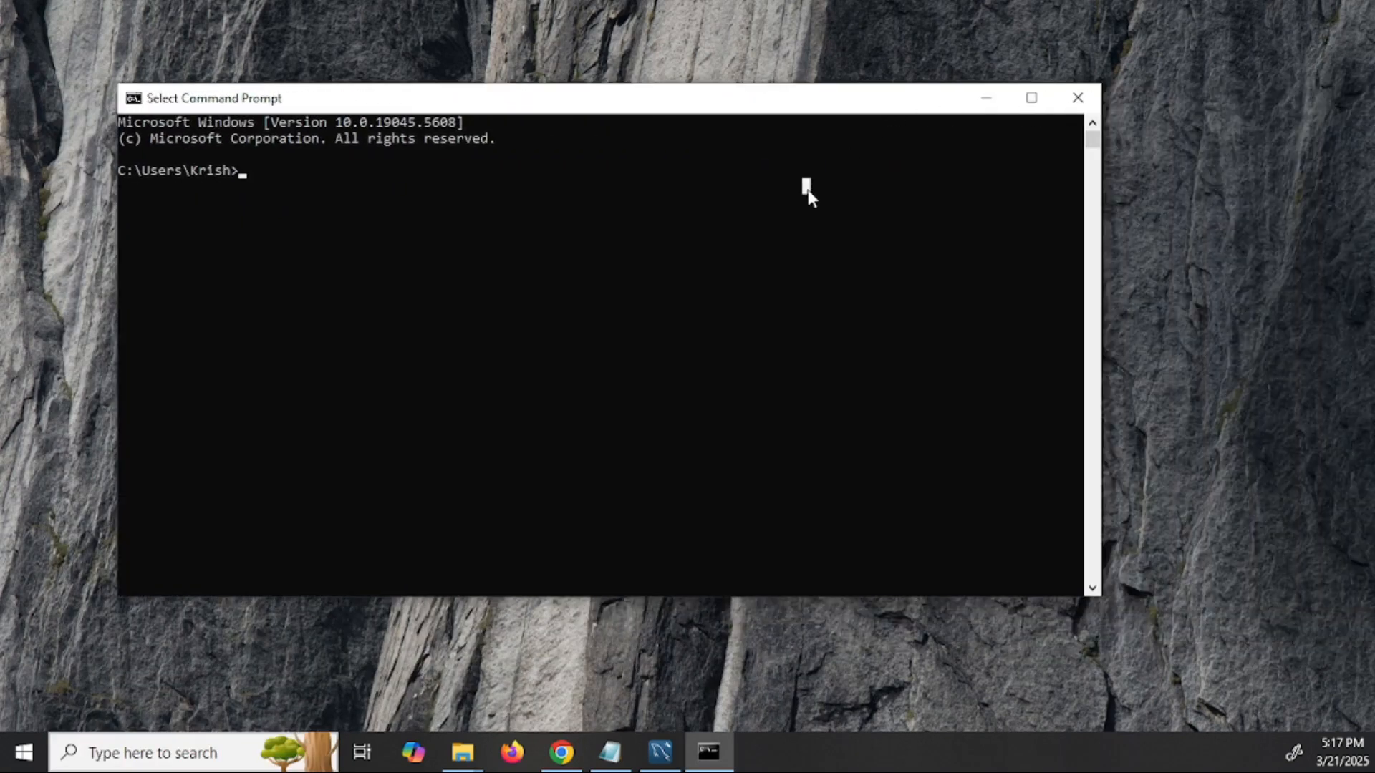
text(mysql)
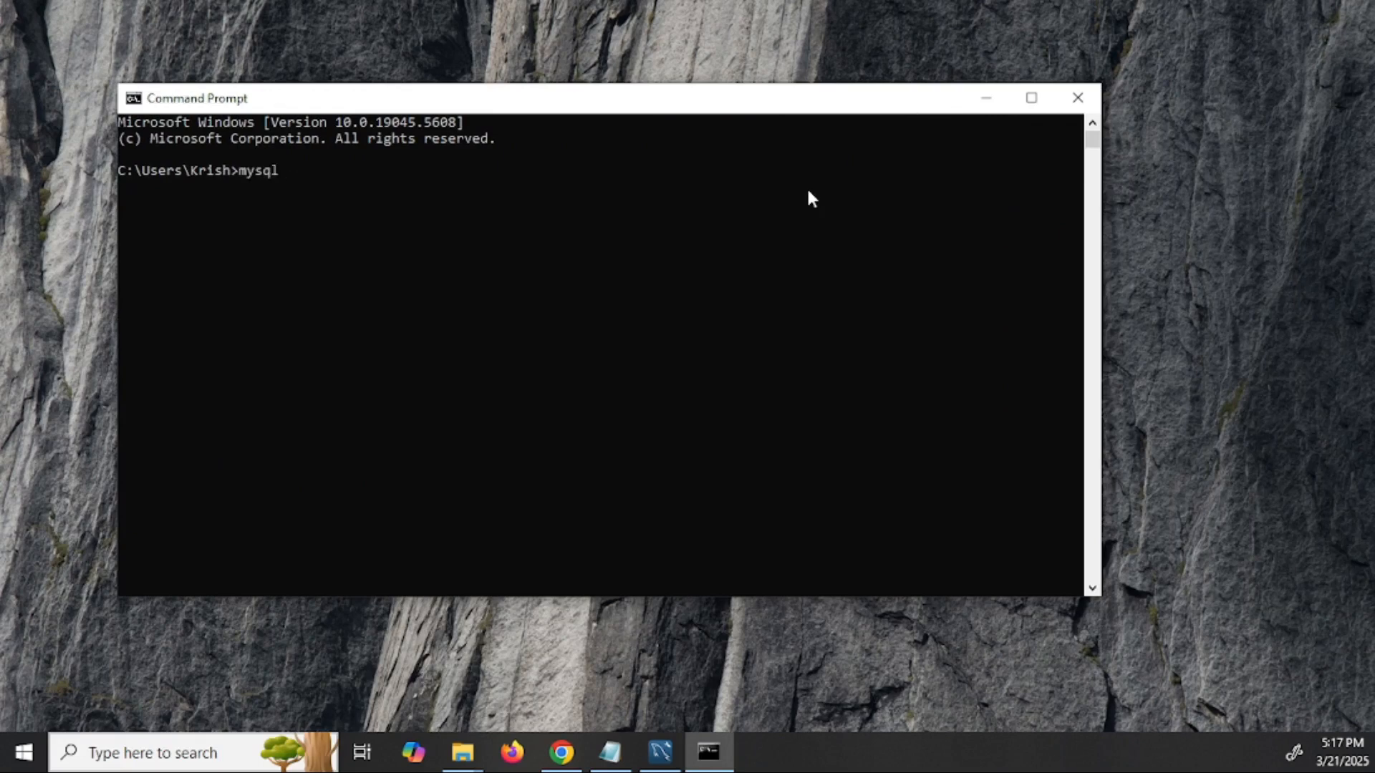
text( --version)
key(Return)
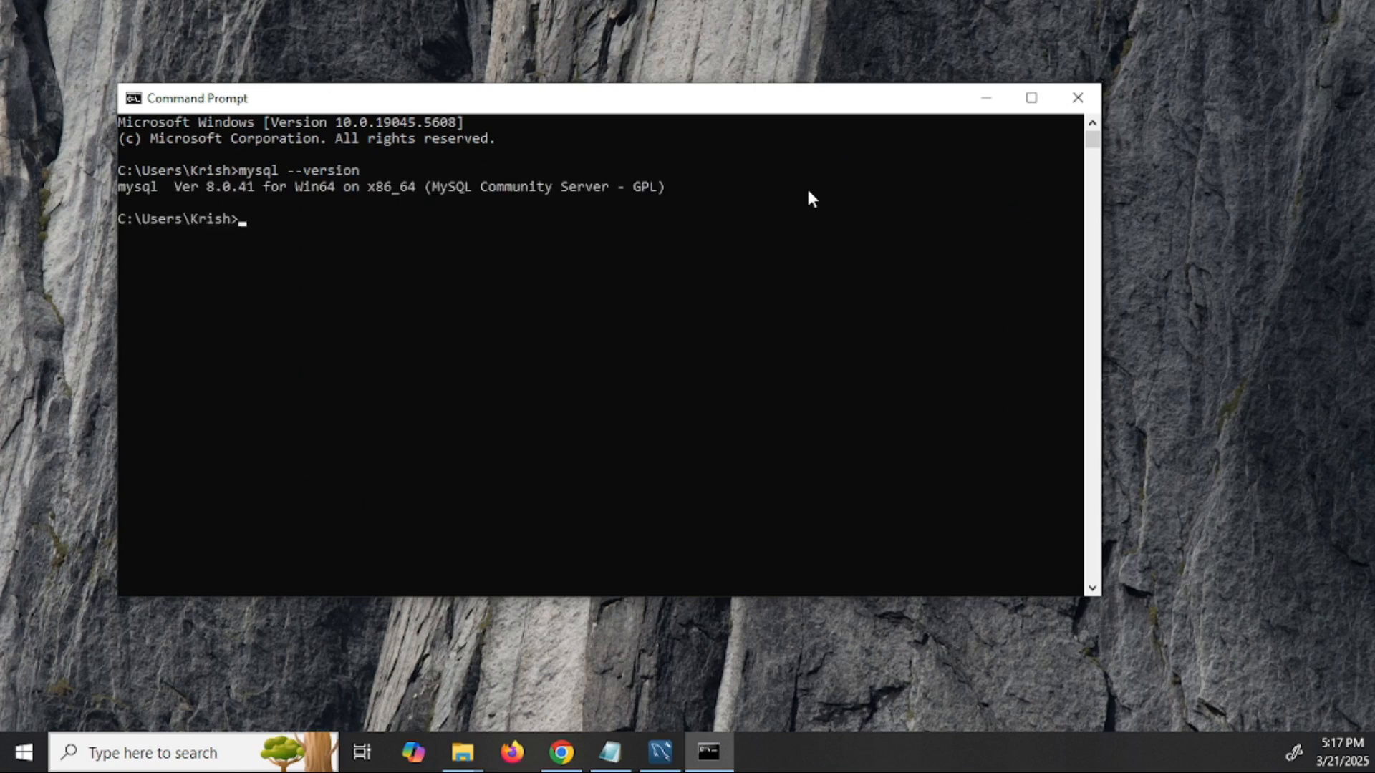
drag(676, 184, 249, 186)
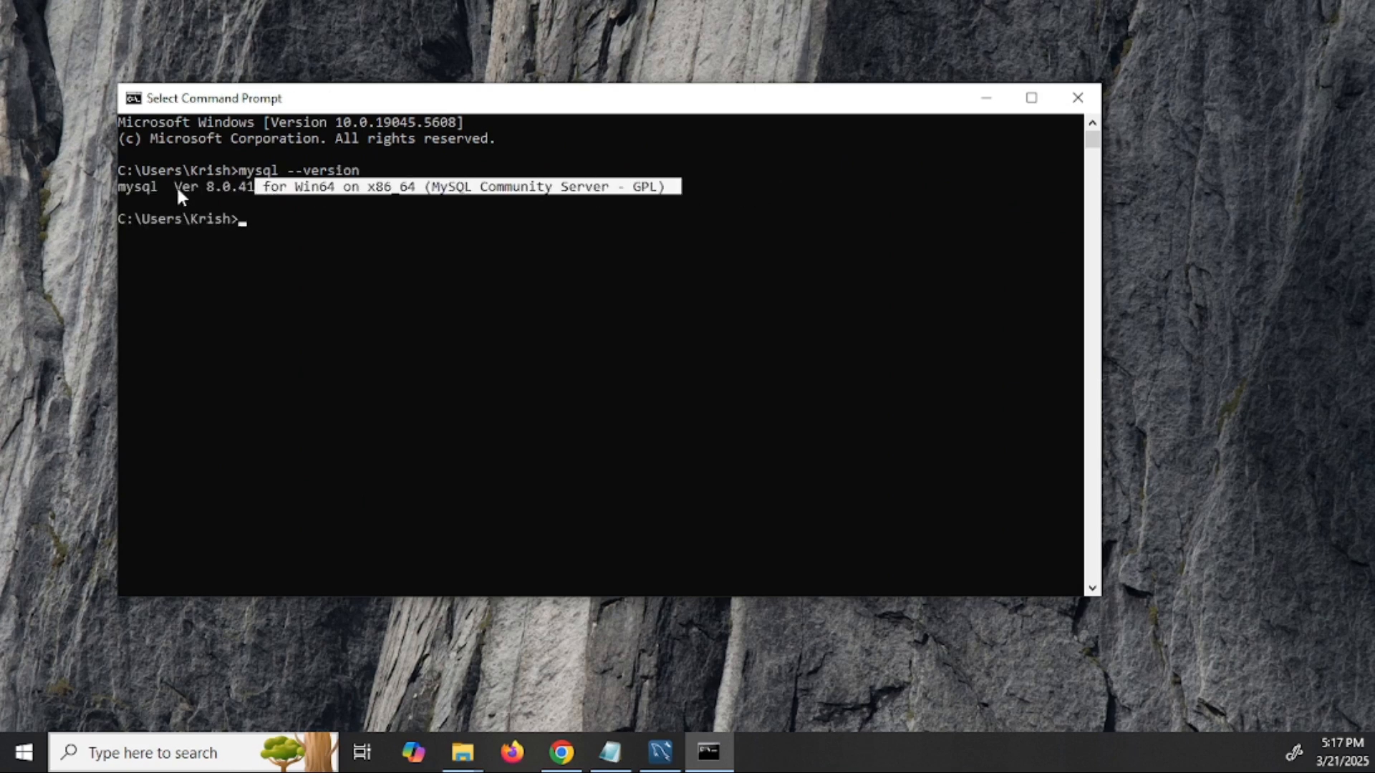
click(136, 185)
click(266, 219)
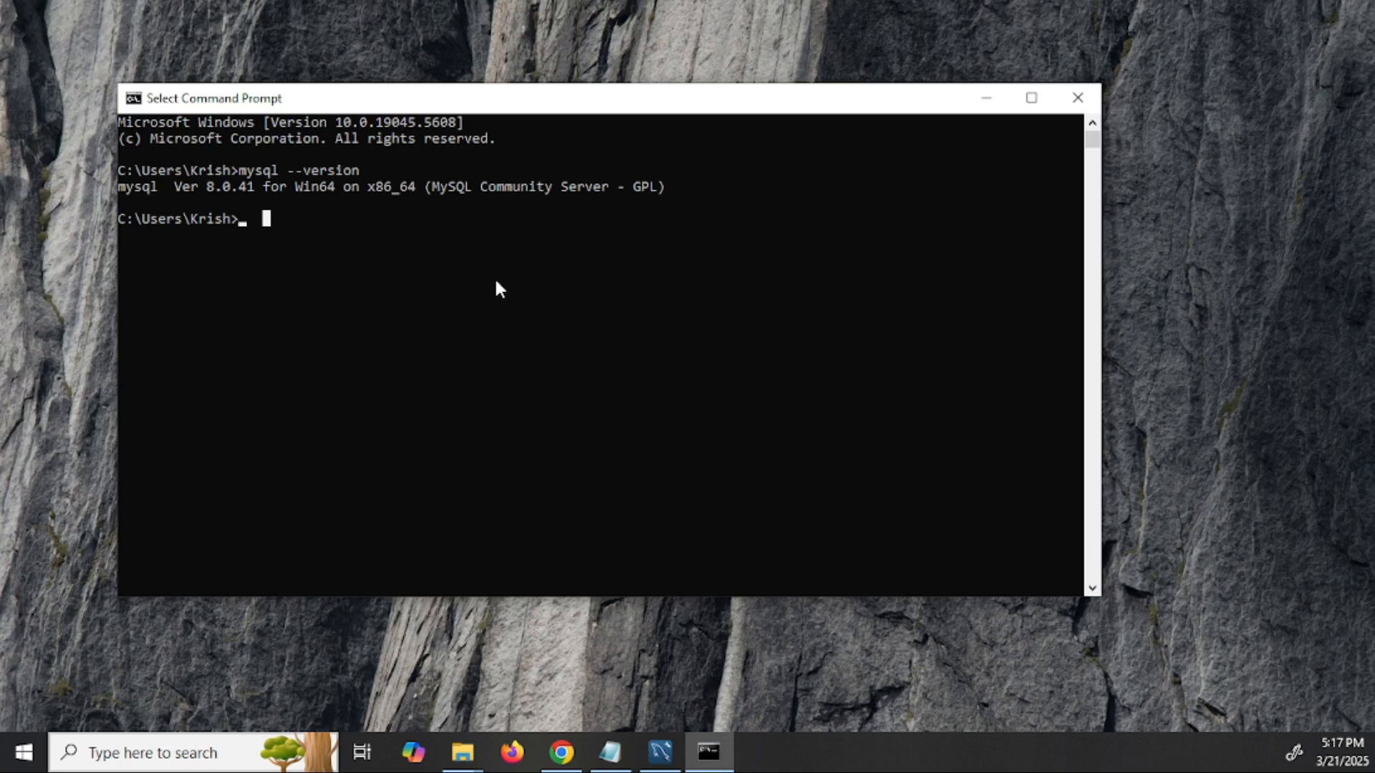
- Log in to MySQL with mysql -u root -p and the root password
text(mysql -)
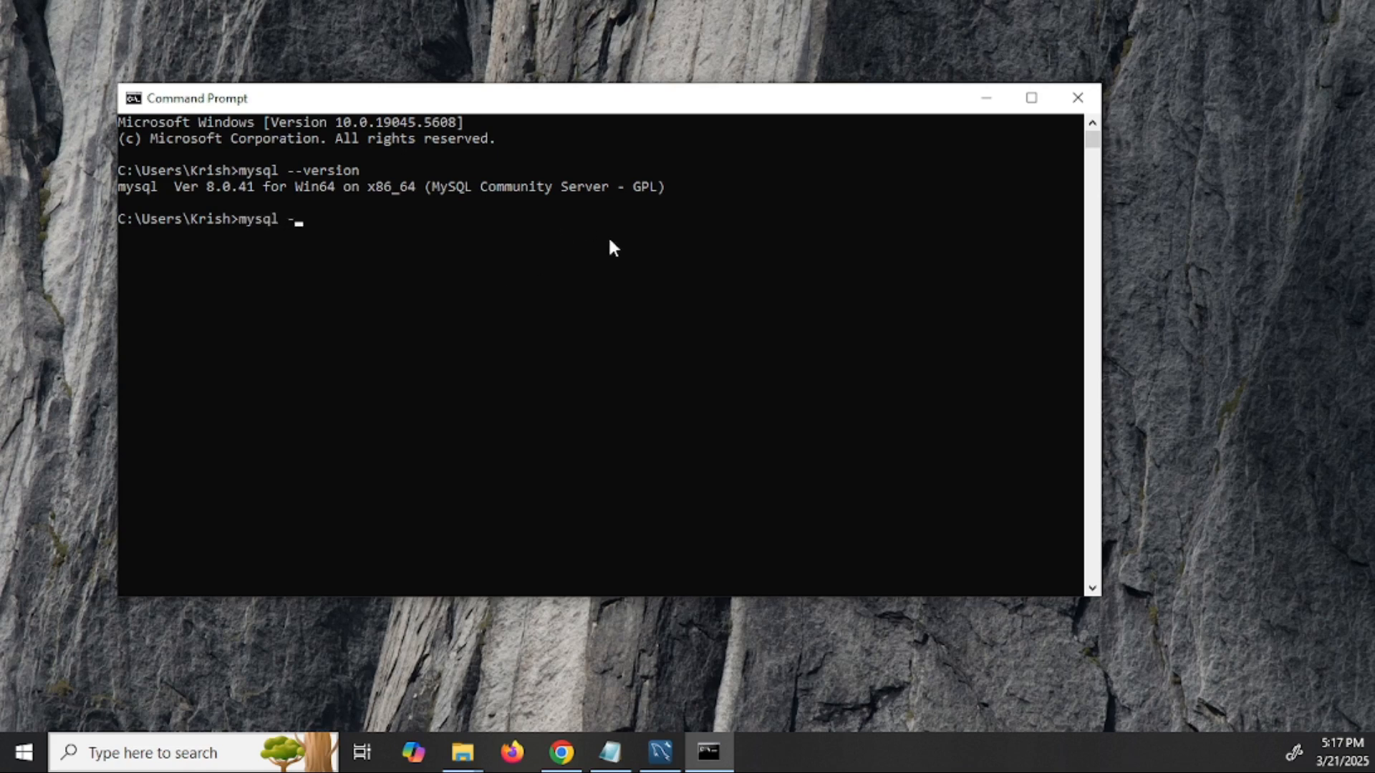
text(u root -p)
key(Return)
text(1)
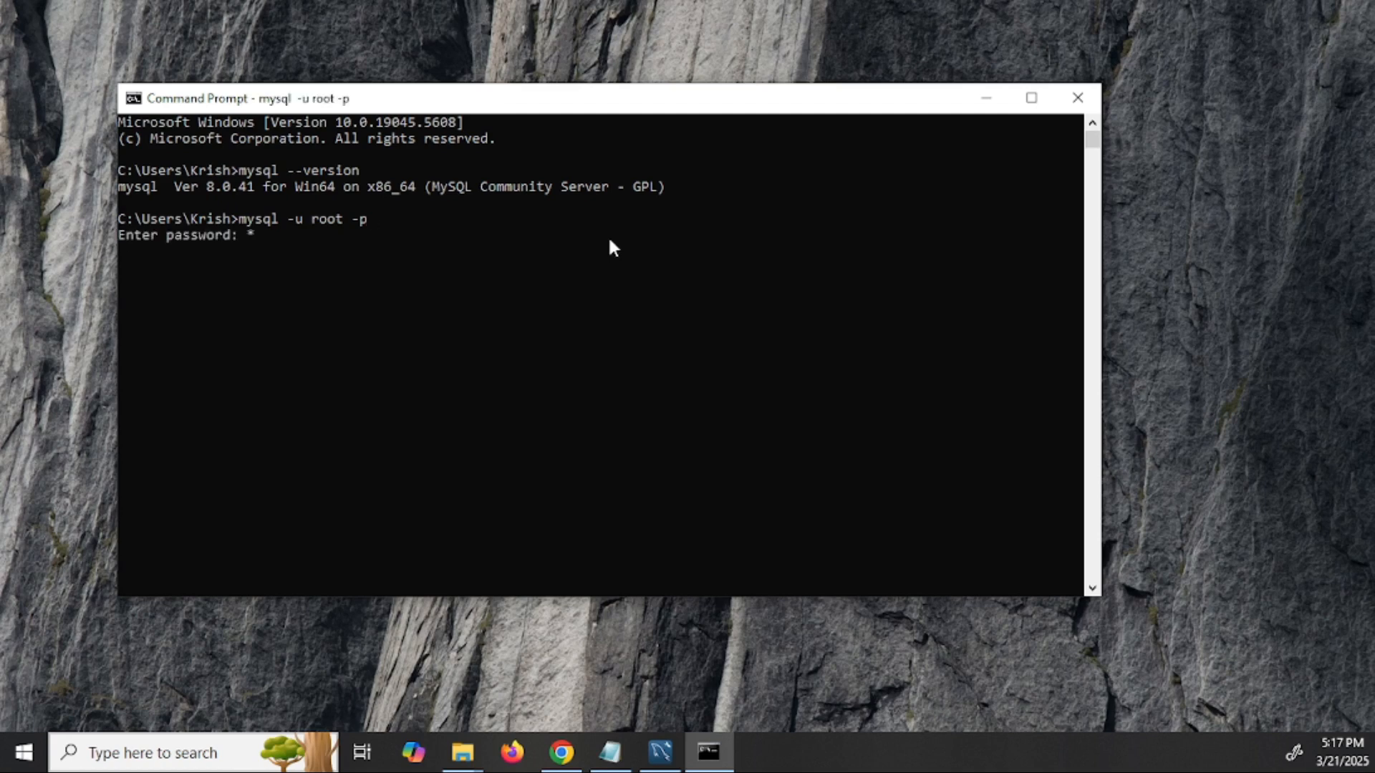
text(234567890)
key(Return)
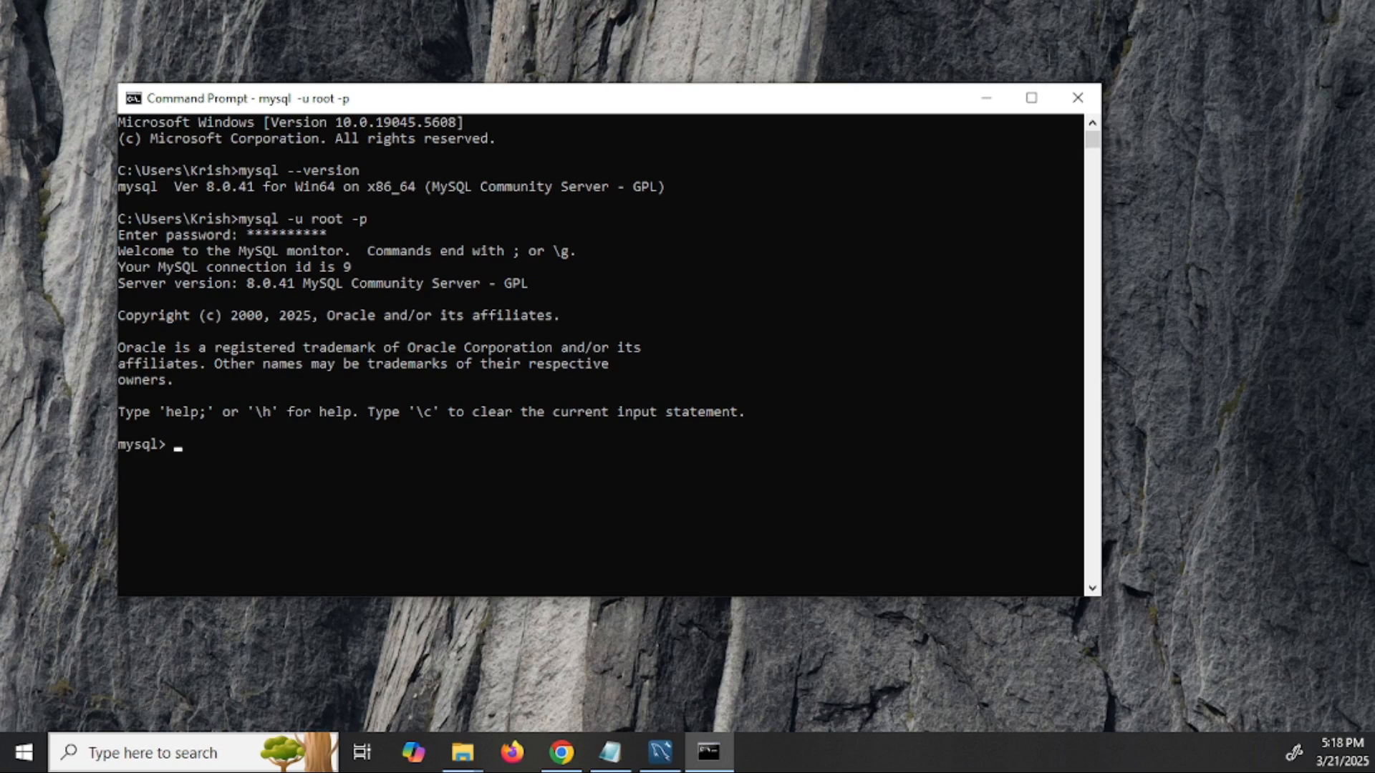
- Run show databases; to list information_schema, mysql, performance_schema and sys
click(802, 462)
text(show )
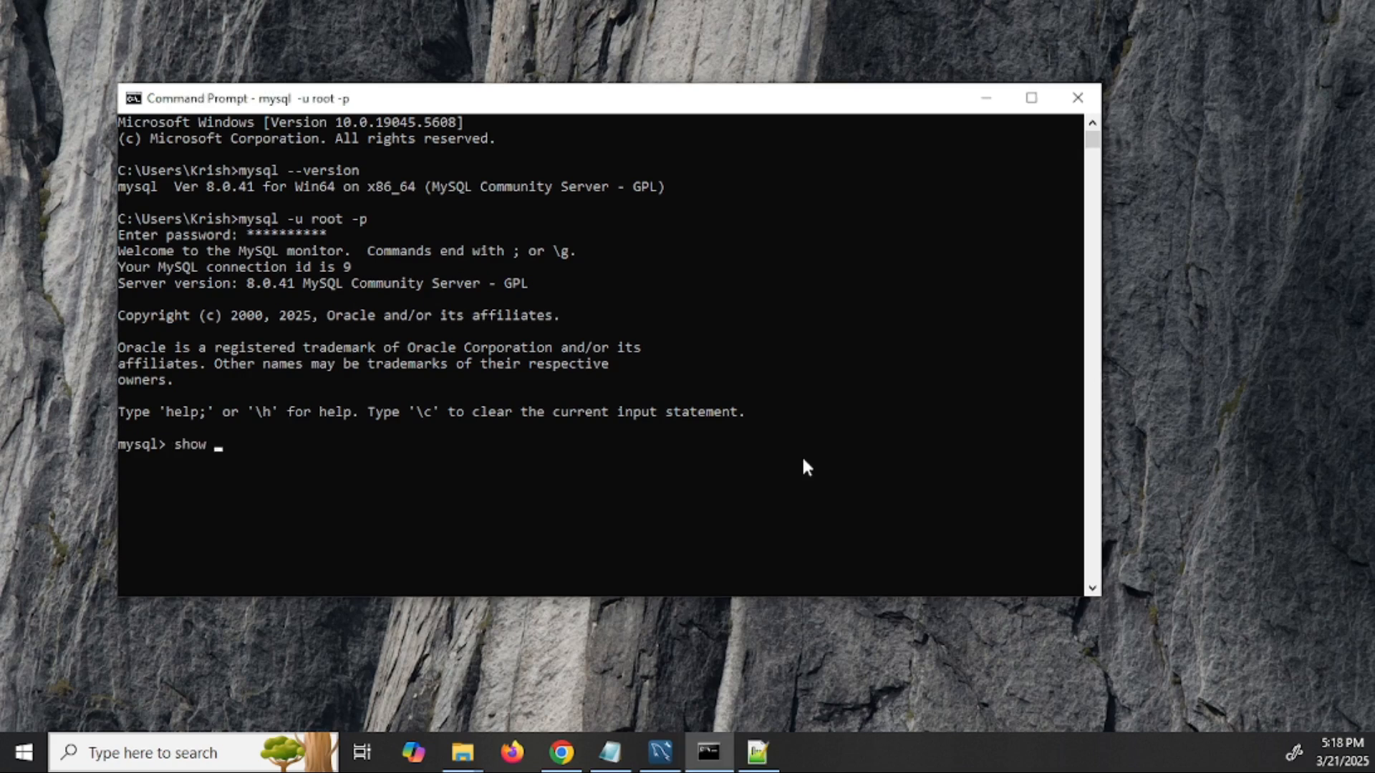
text(databases;)
key(Return)
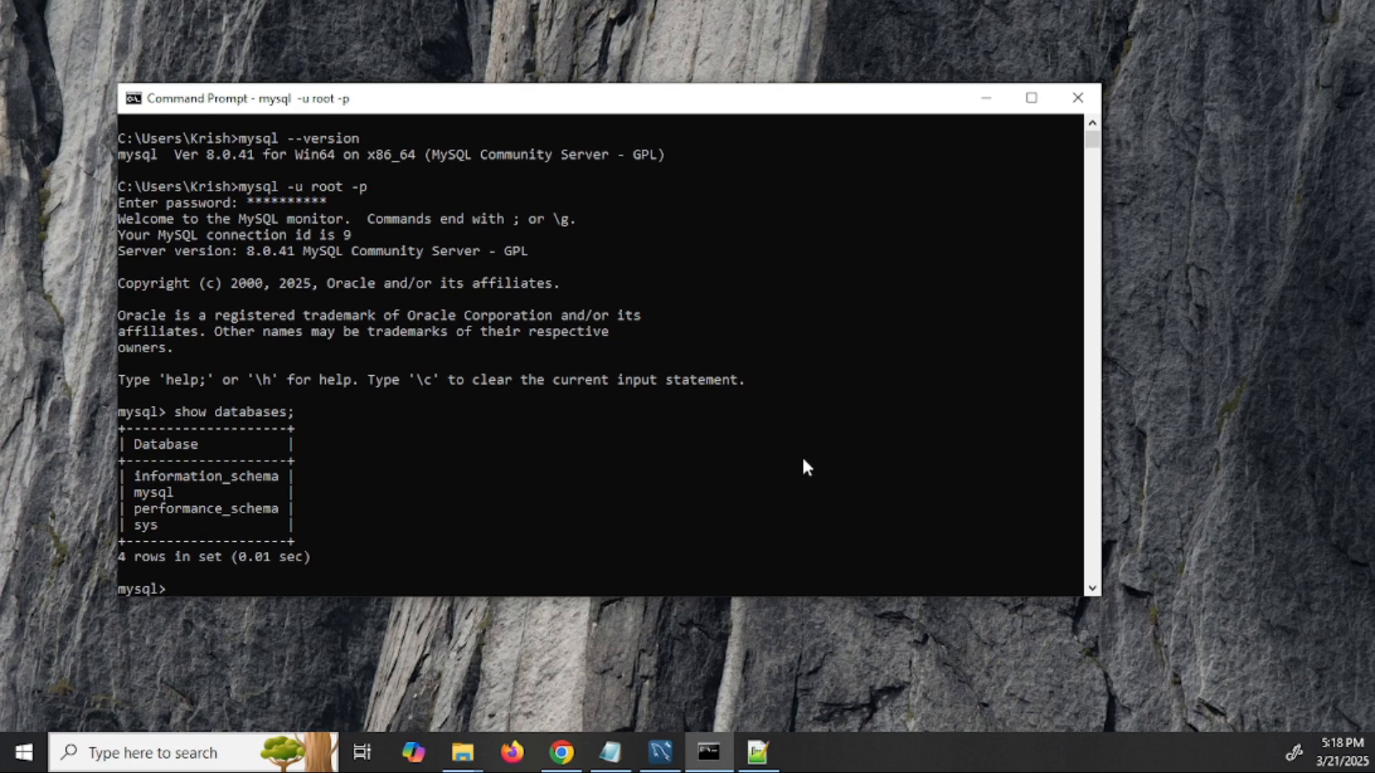
drag(237, 527, 122, 483)
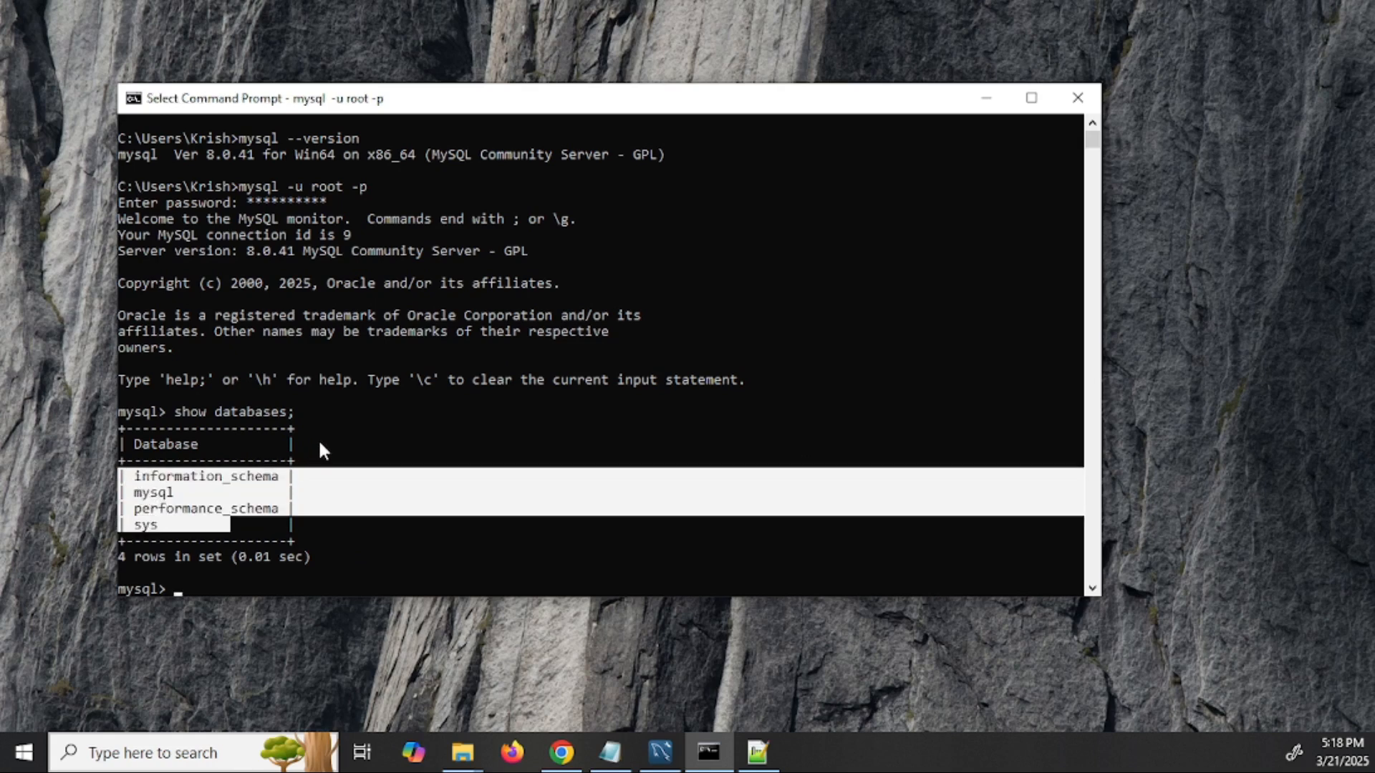
click(316, 570)
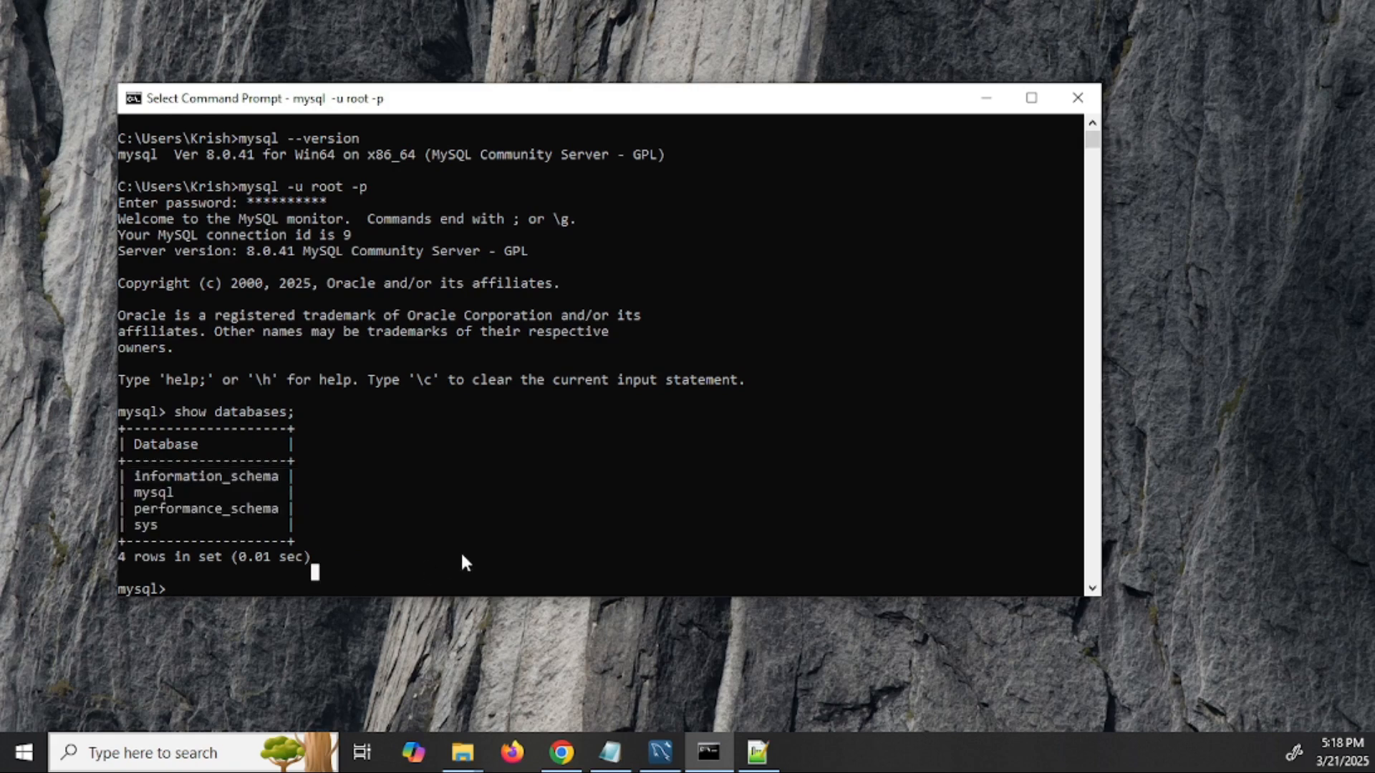
- Create the sample_db database and switch to it with use sample_db;
text(creat)
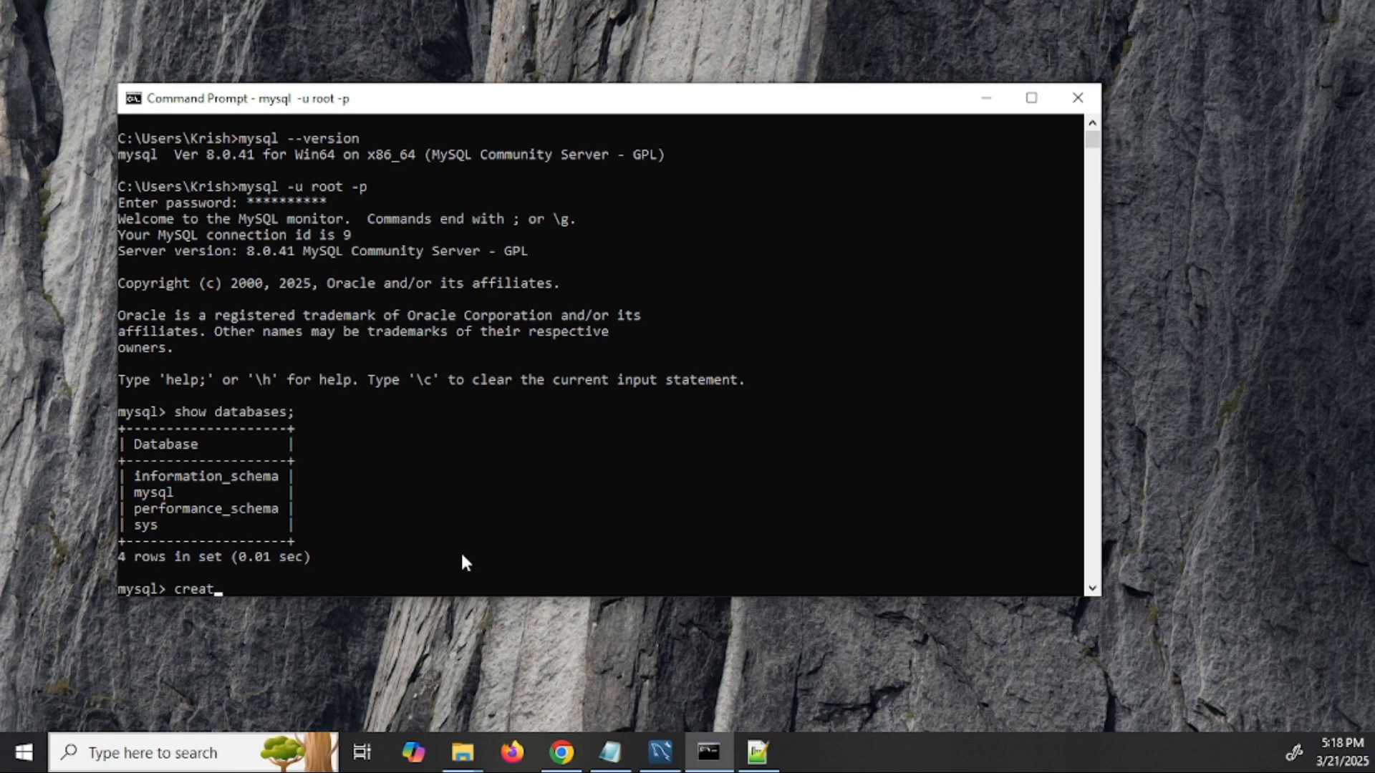
text(e database sample)
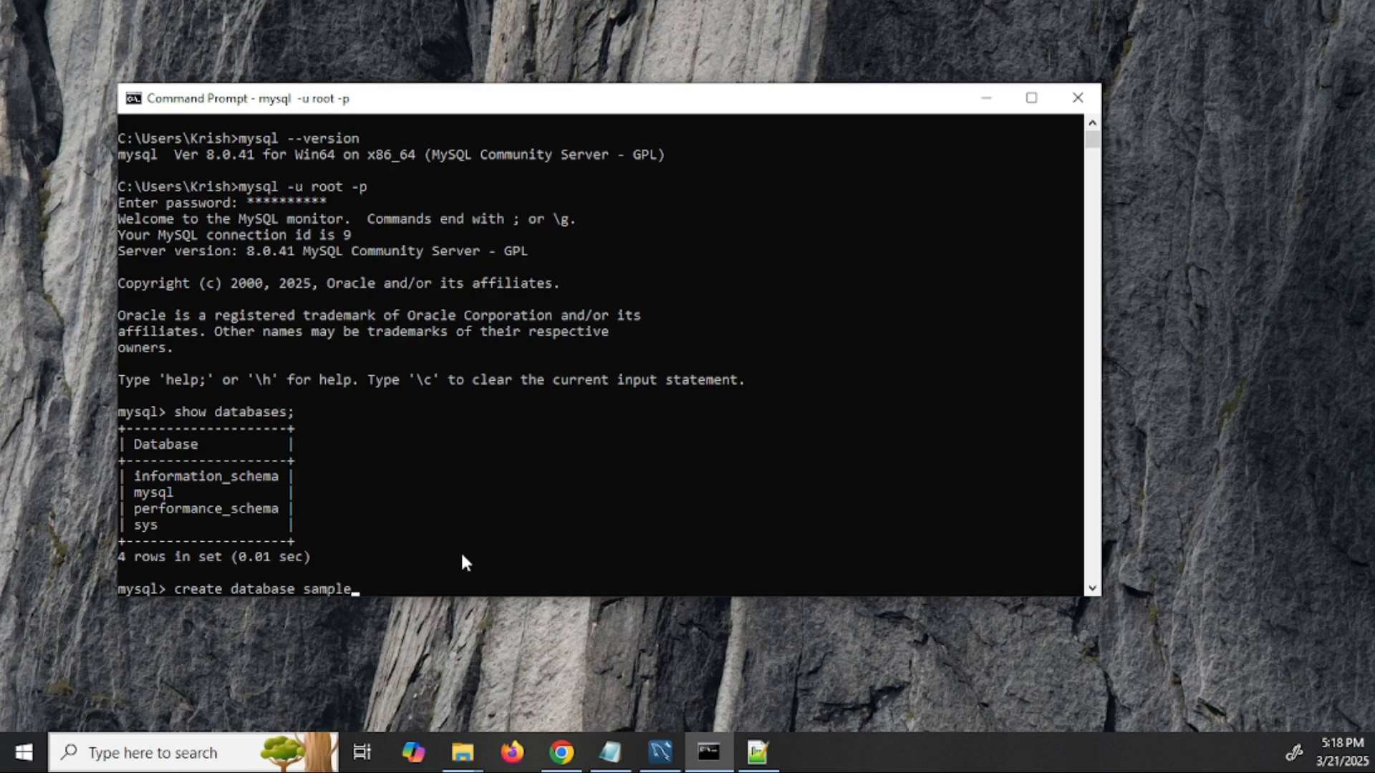
text(_db;)
key(Return)
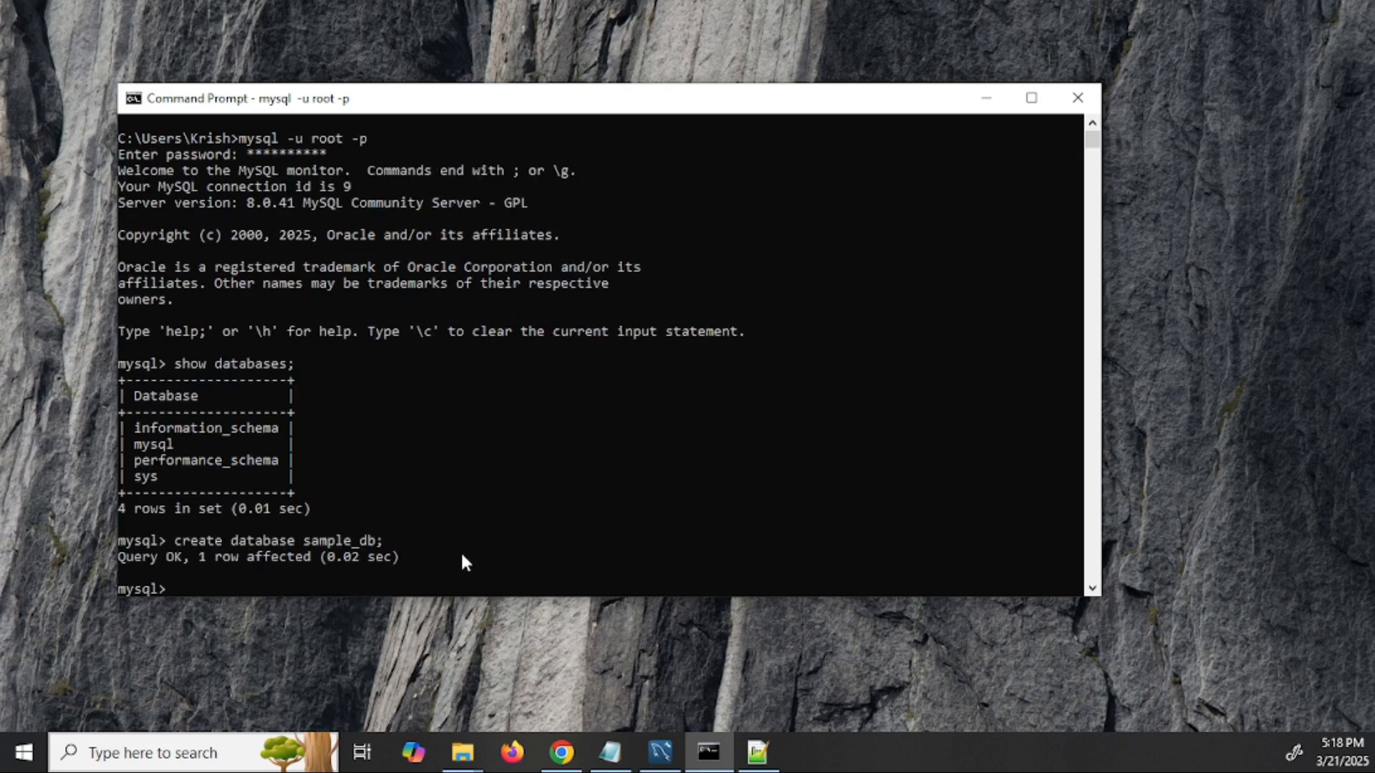
text(use da)
key(BackSpace)
key(BackSpace)
text(ple_db;)
key(Return)
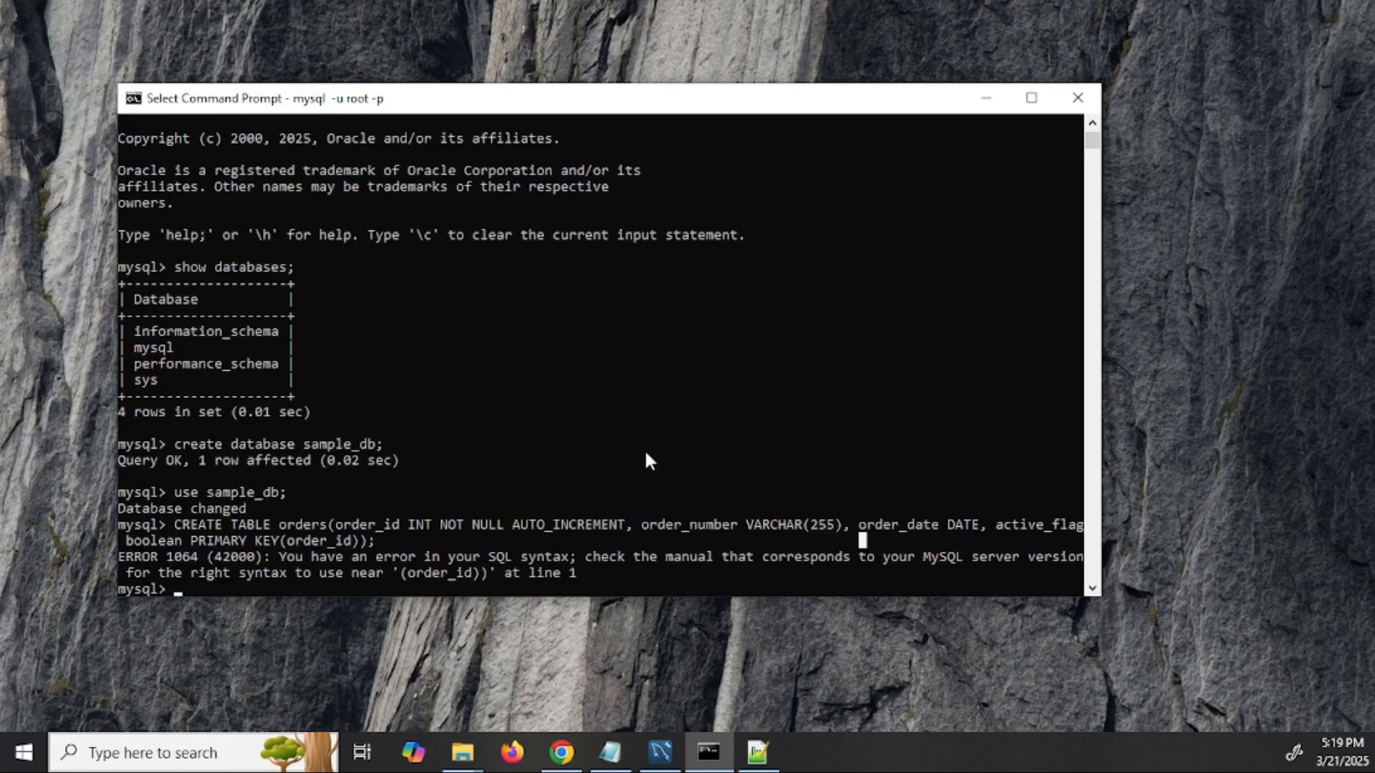
- Recall the CREATE TABLE orders statement, add the missing comma before PRIMARY KEY, and rerun it
key(Up)
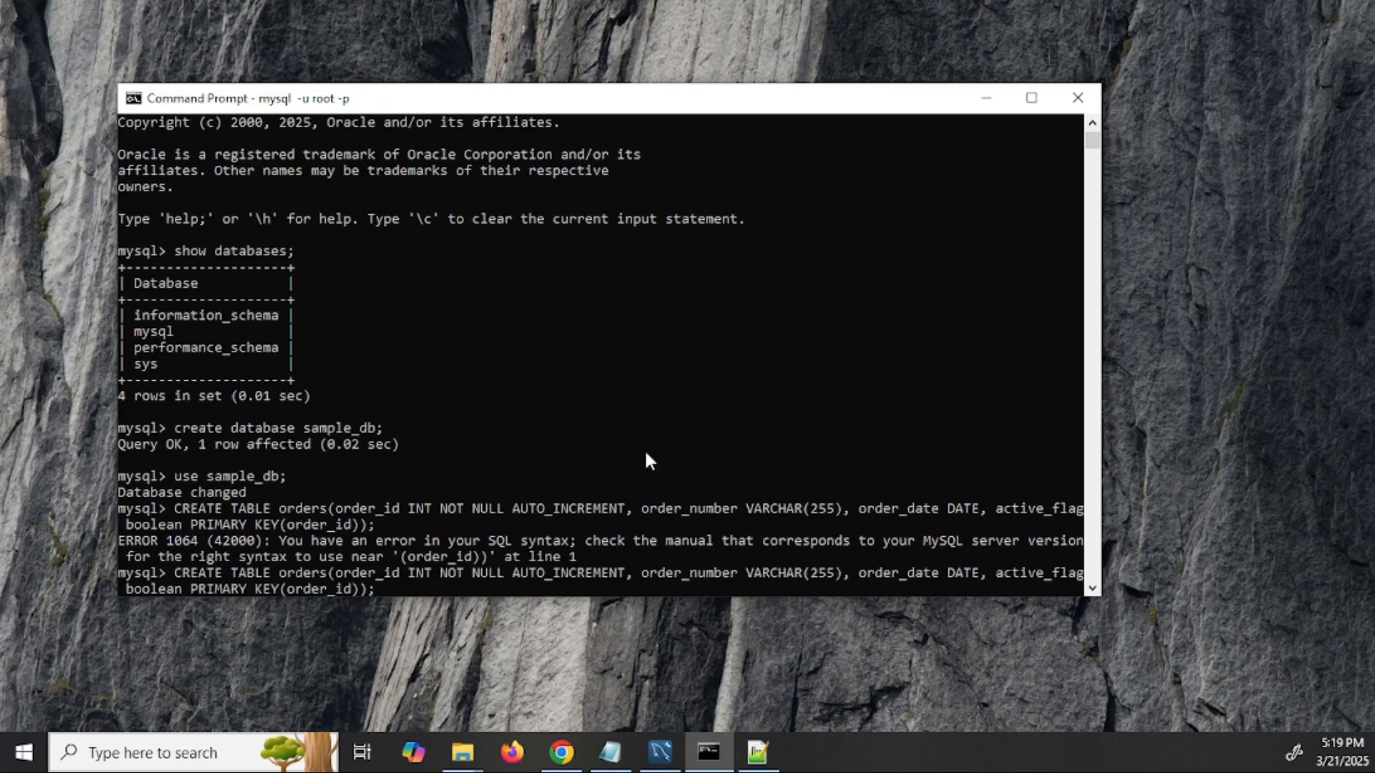
key(Left)
key(Left)
key(Left)
key(Left)
key(Left)
key(Left)
key(Left)
key(Left)
key(Left)
key(Left)
key(Left)
key(Left)
key(Left)
key(Left)
key(Left)
key(Left)
key(Left)
key(Left)
key(Left)
key(Left)
key(Left)
key(Left)
key(Left)
text(,)
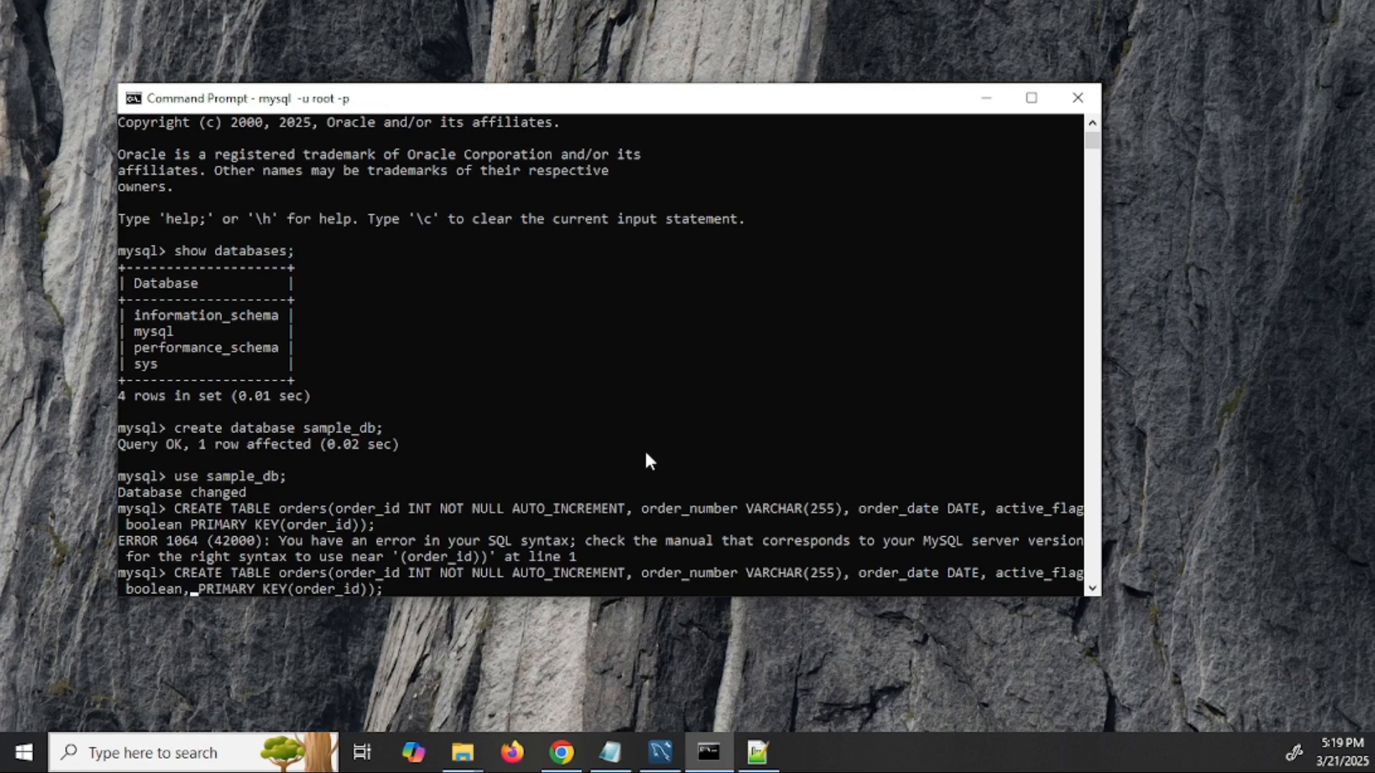
key(Return)
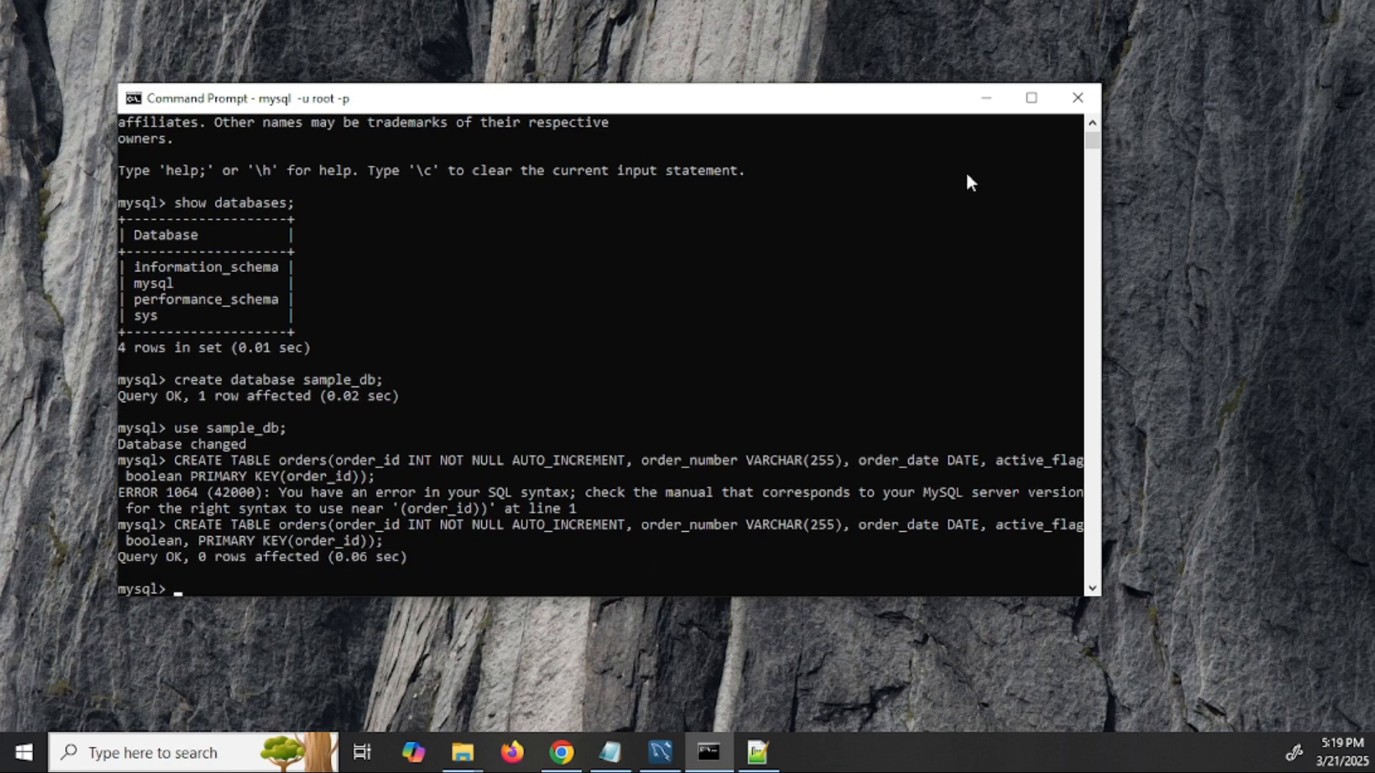
key(alt+Tab)
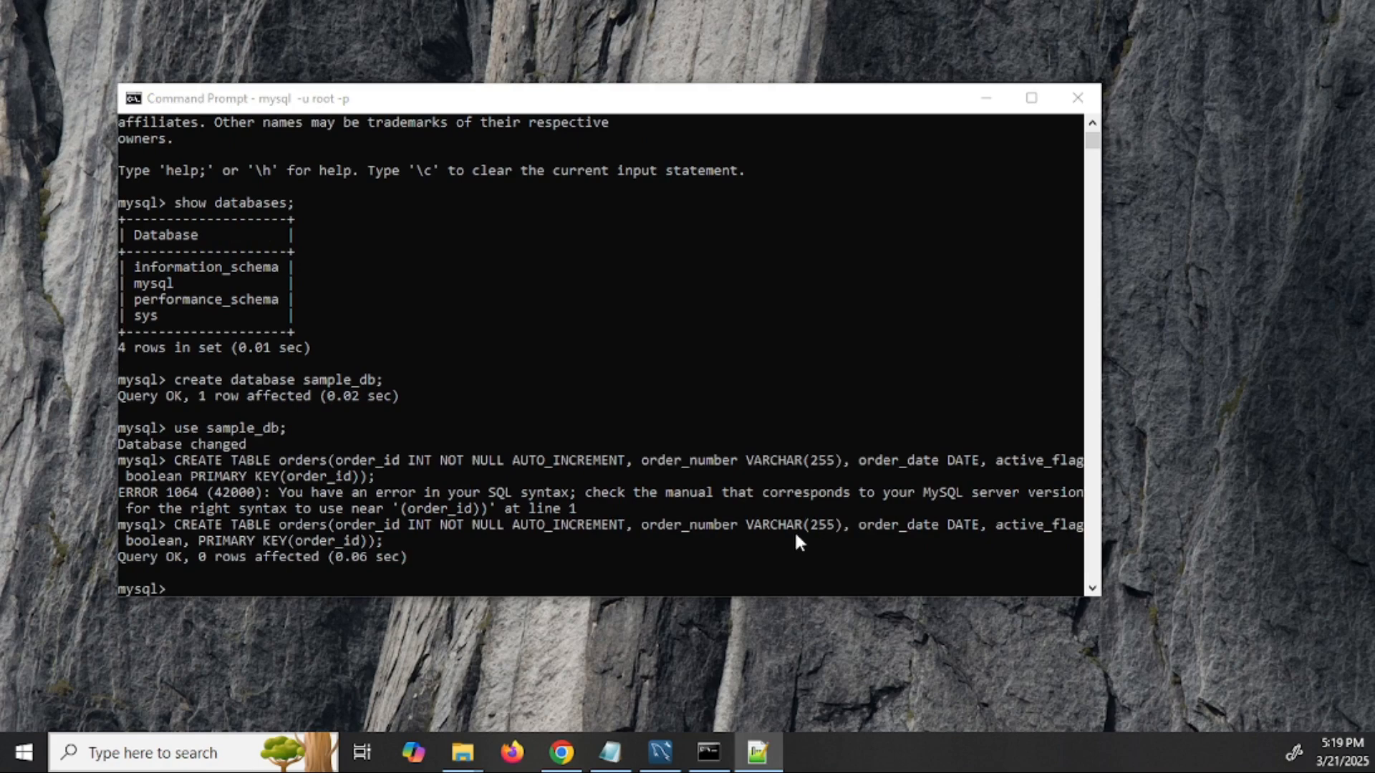
- Paste and run the INSERT statements for orders ORD123 and ORD1234
click(795, 554)
text(INSERT INTO orders(order_number, order_date,active_flag) values ("ORD123", CURRENT_DATE, TRUE);)
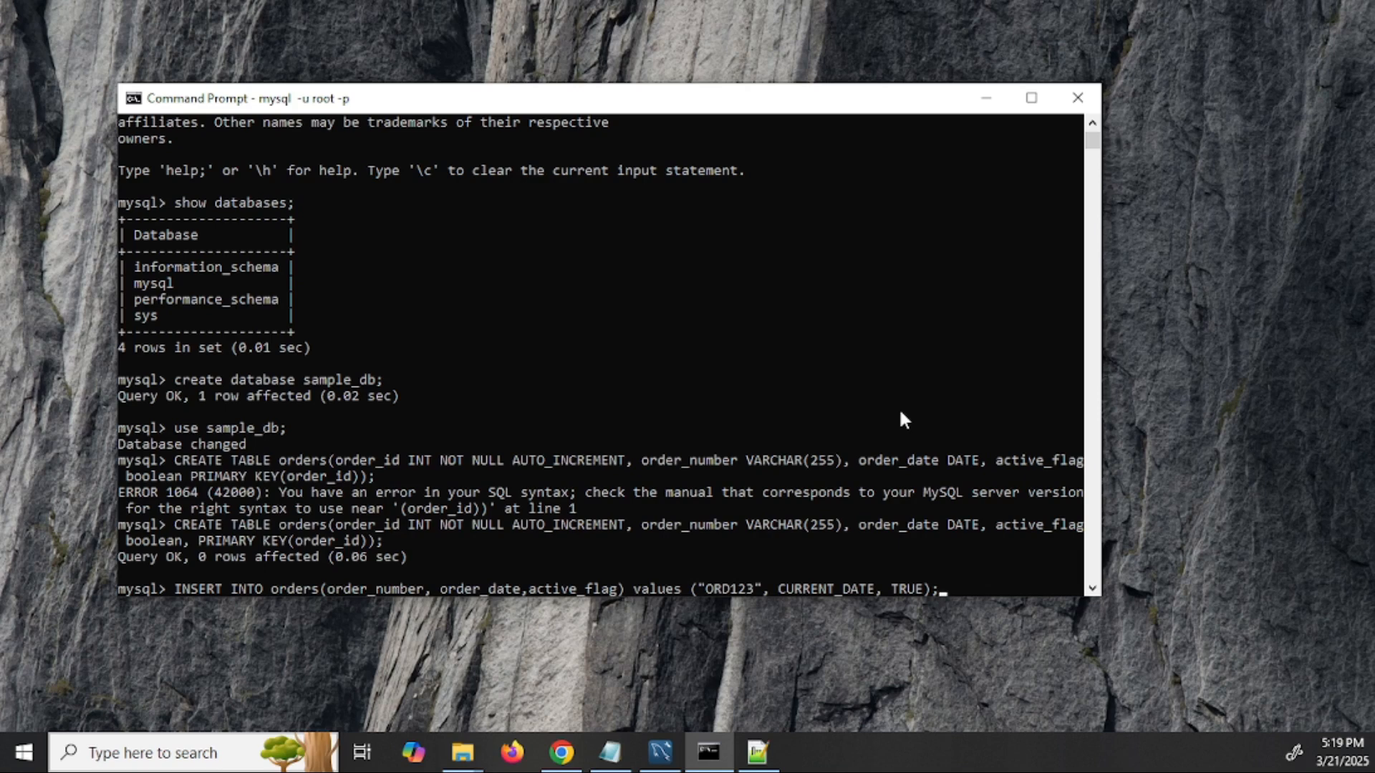
key(Return)
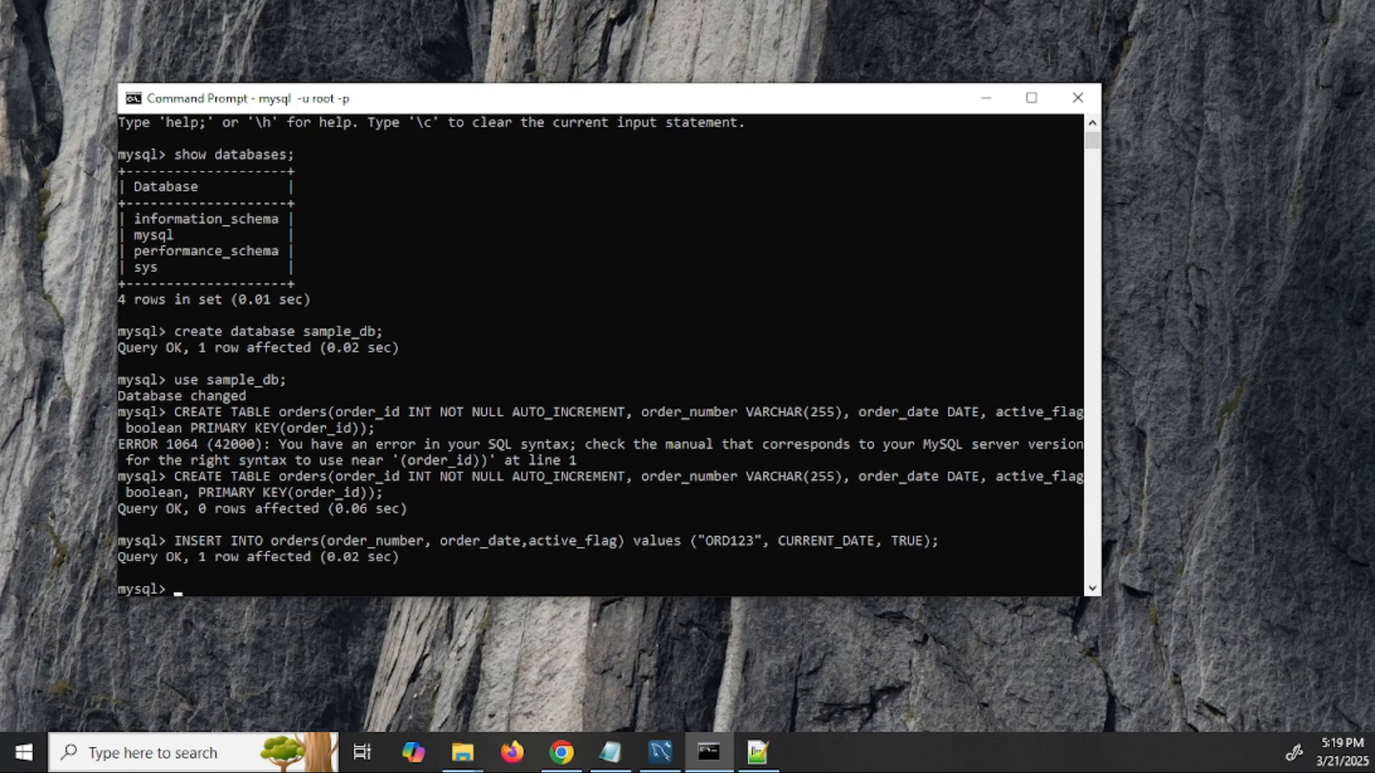
key(alt+Tab)
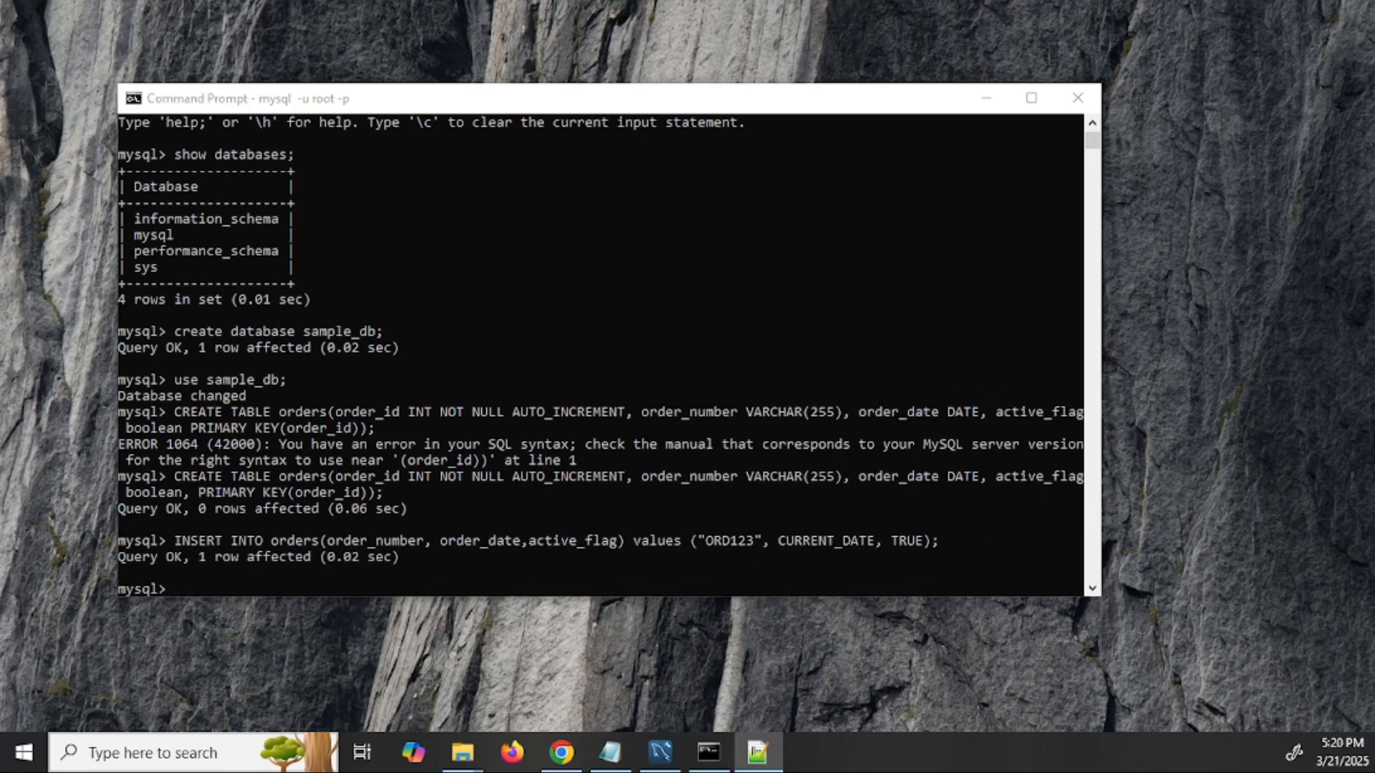
click(766, 575)
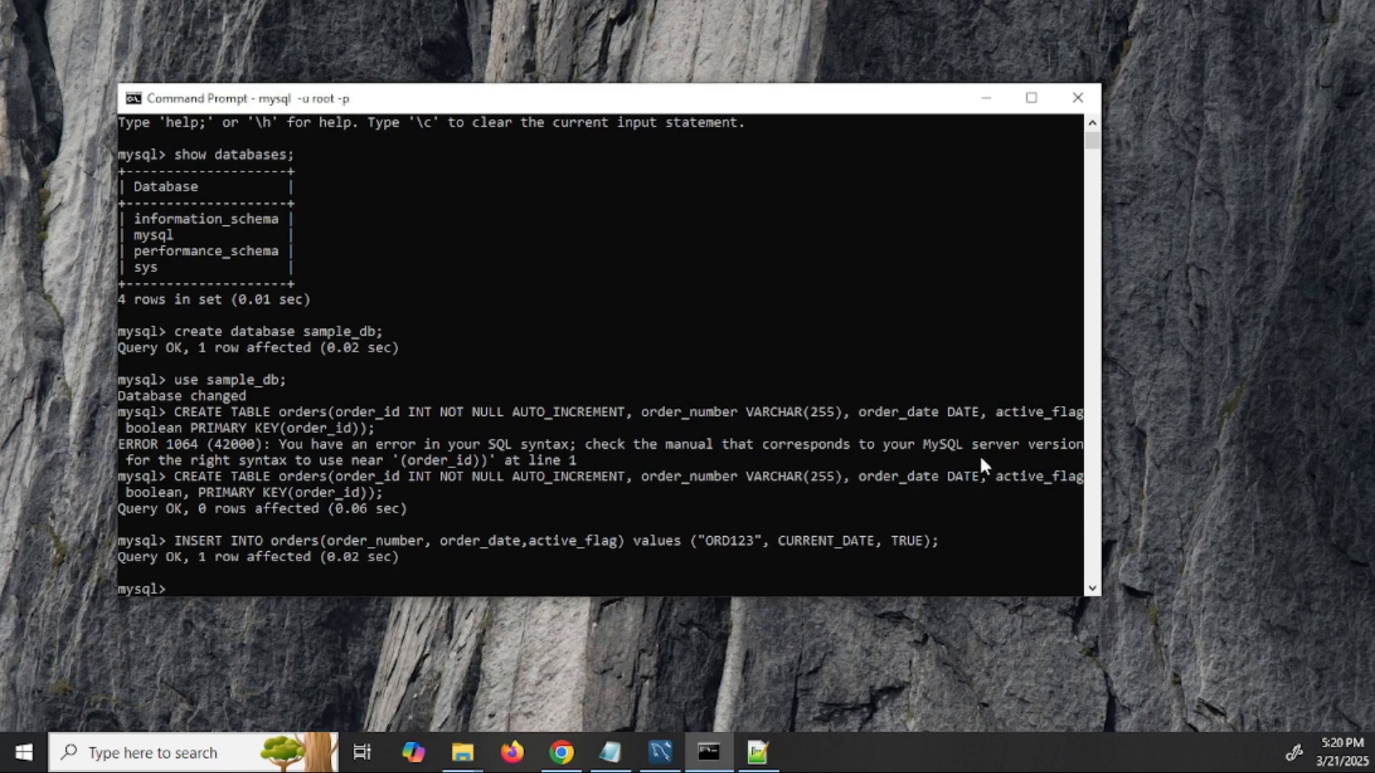
text(INSERT INTO orders(order_number, order_date,active_flag) values ("ORD1234", CURRENT_DATE, FALSE);)
key(Return)
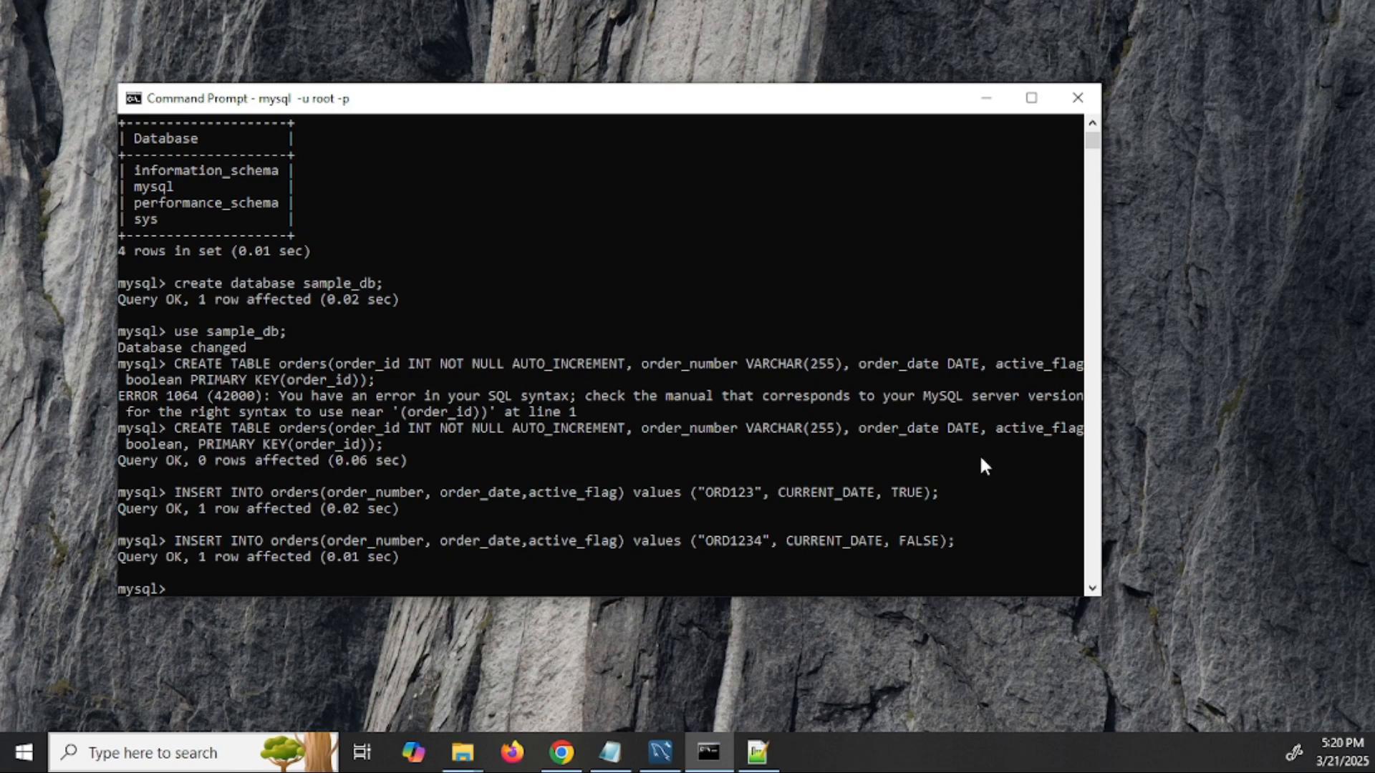
- Run select * from orders; to list both inserted rows
text(select * from orders;)
key(Return)
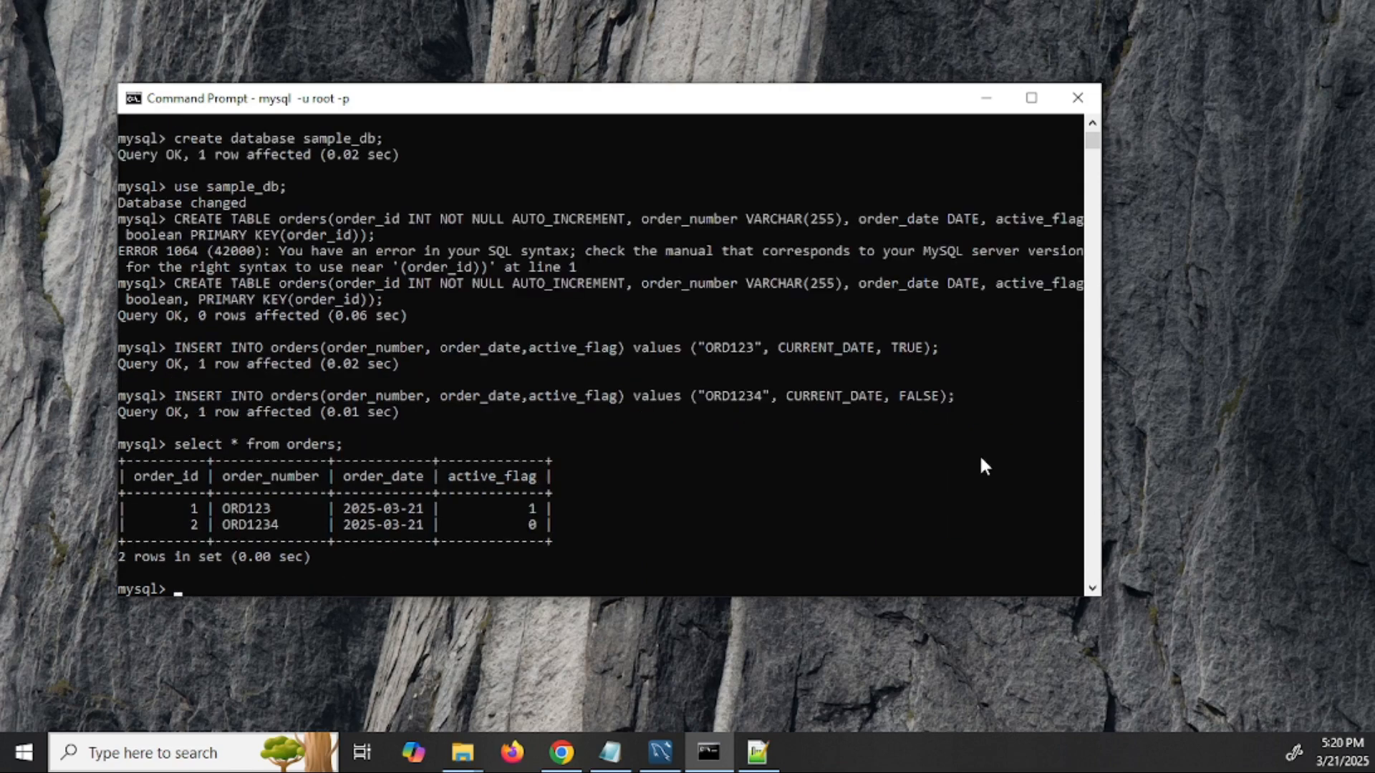
drag(555, 530, 118, 460)
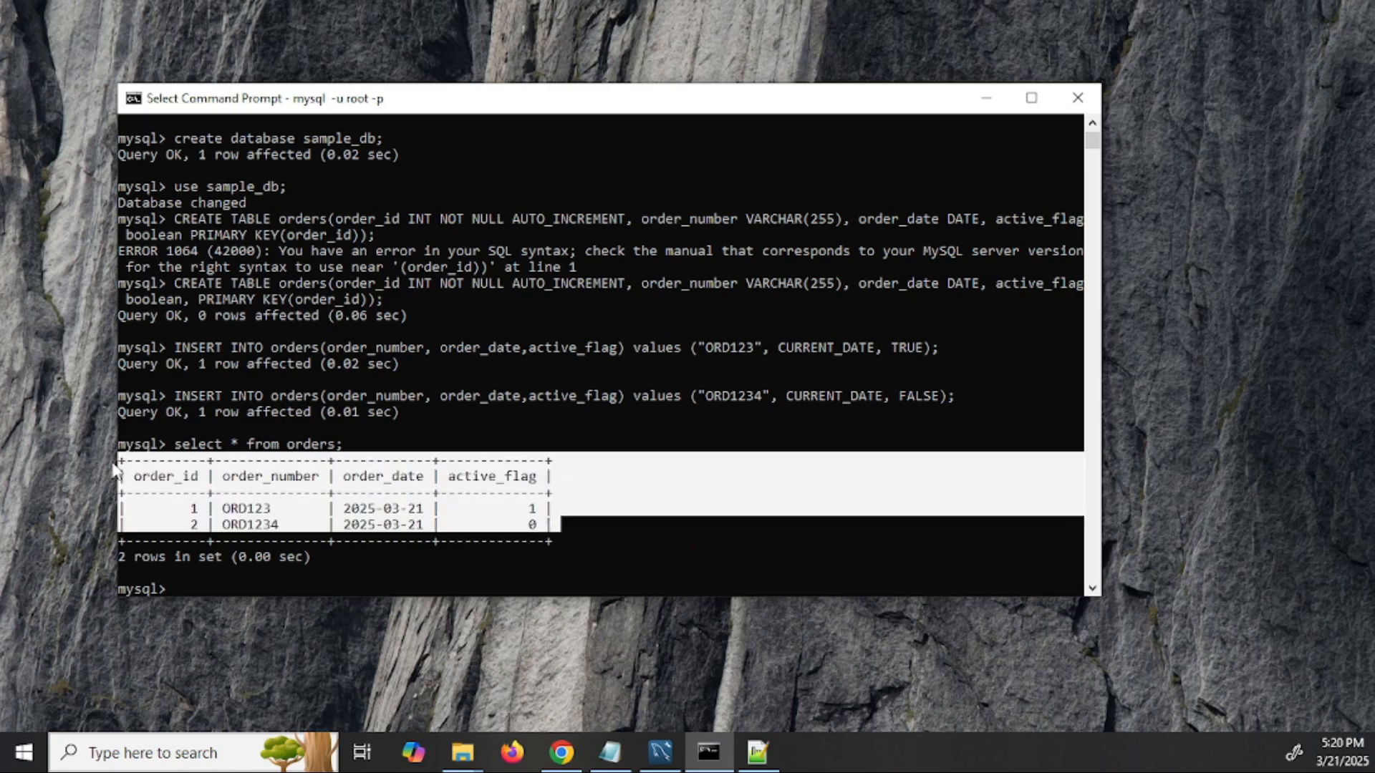
click(577, 539)
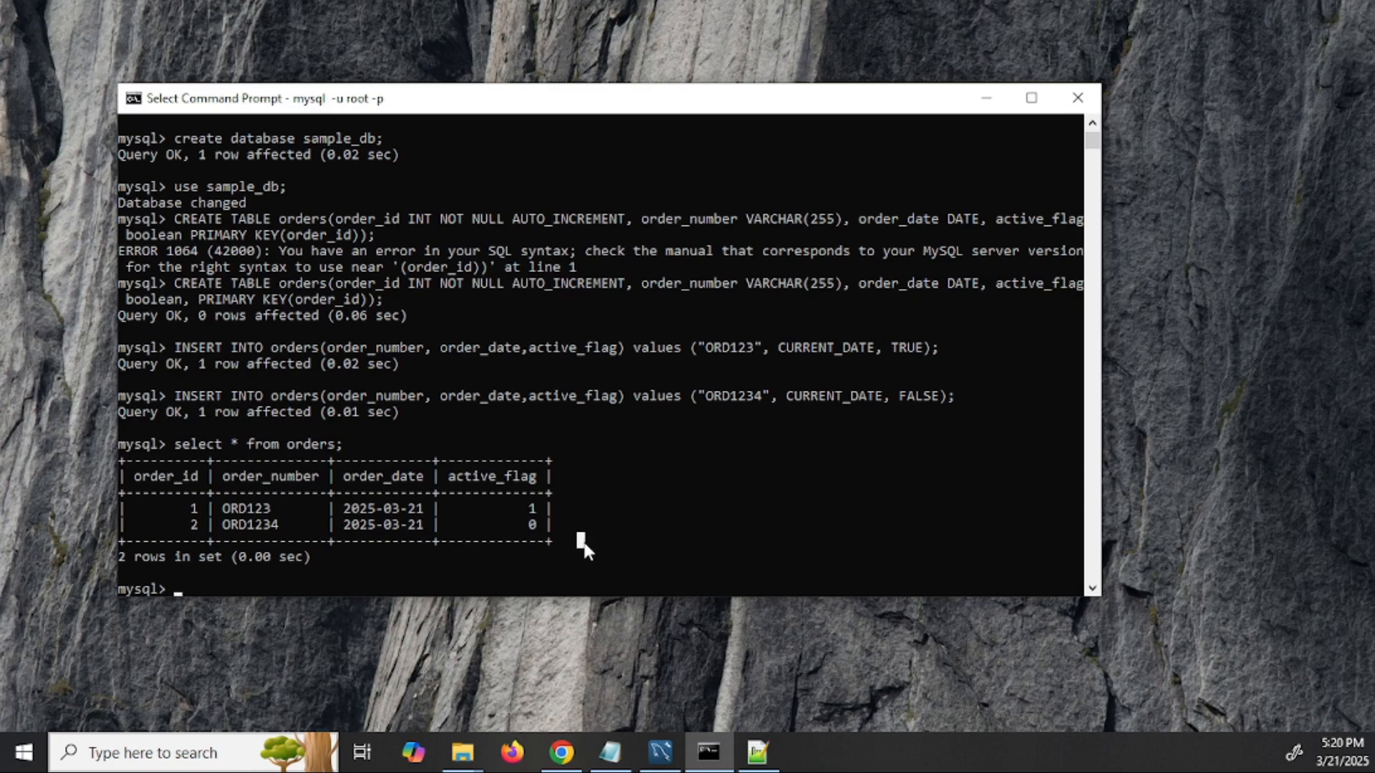
click(610, 752)
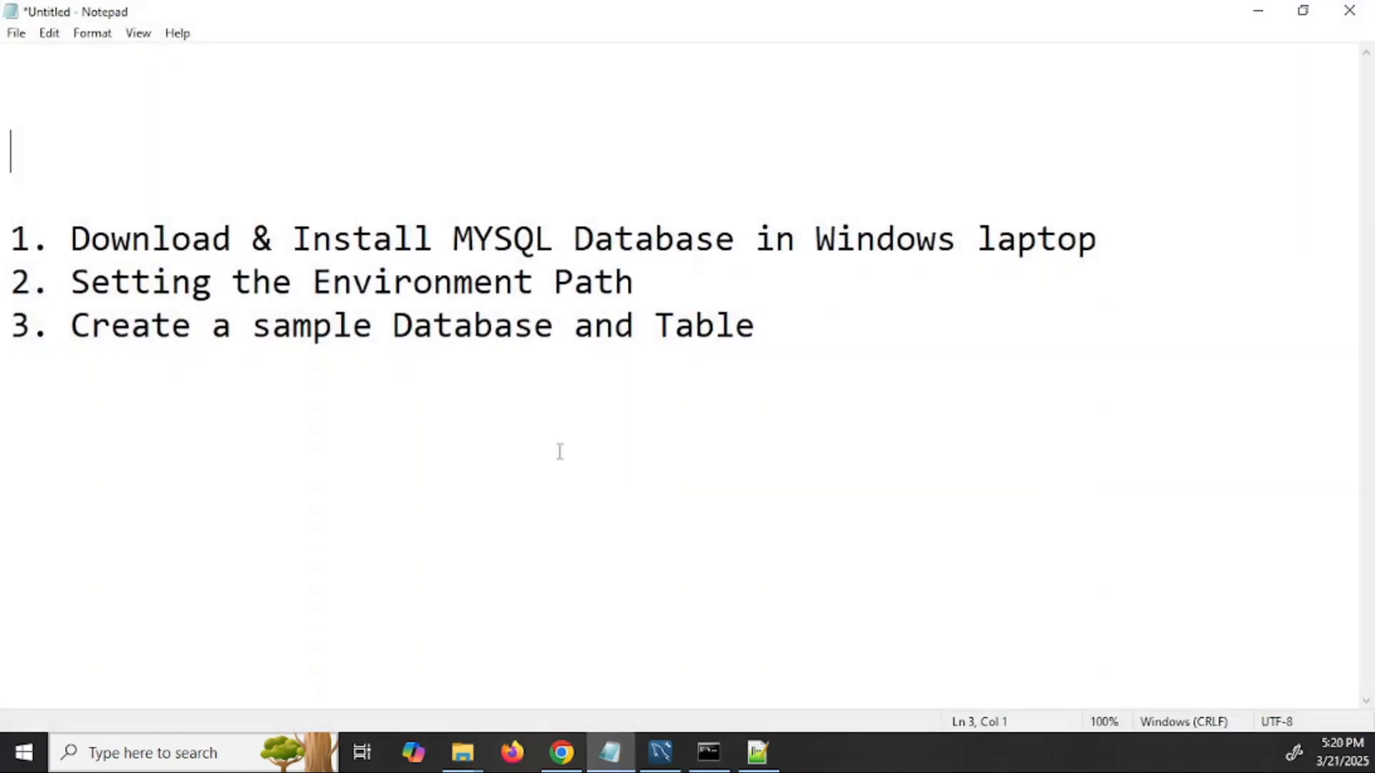
click(610, 752)
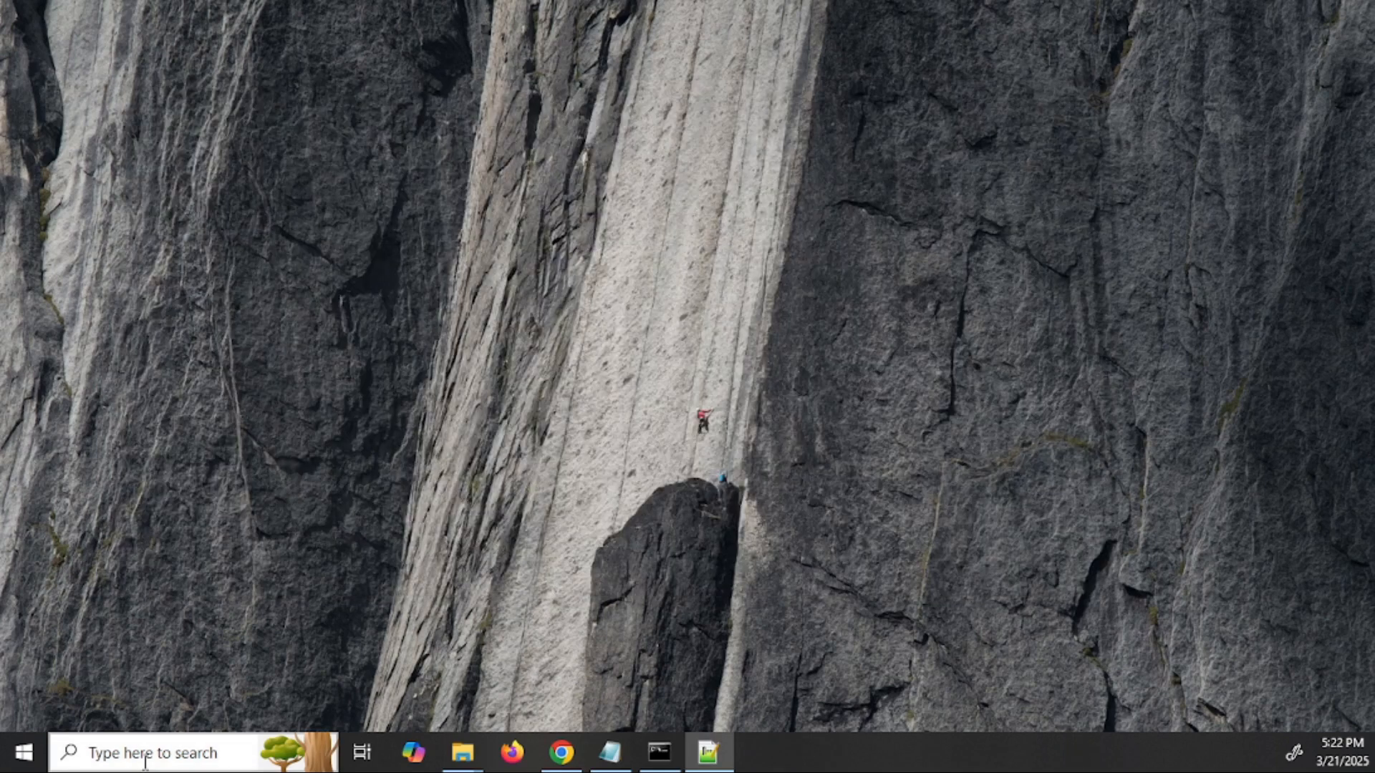
- Search for 'mysql w' and launch MySQL Workbench 8.0 CE
click(146, 761)
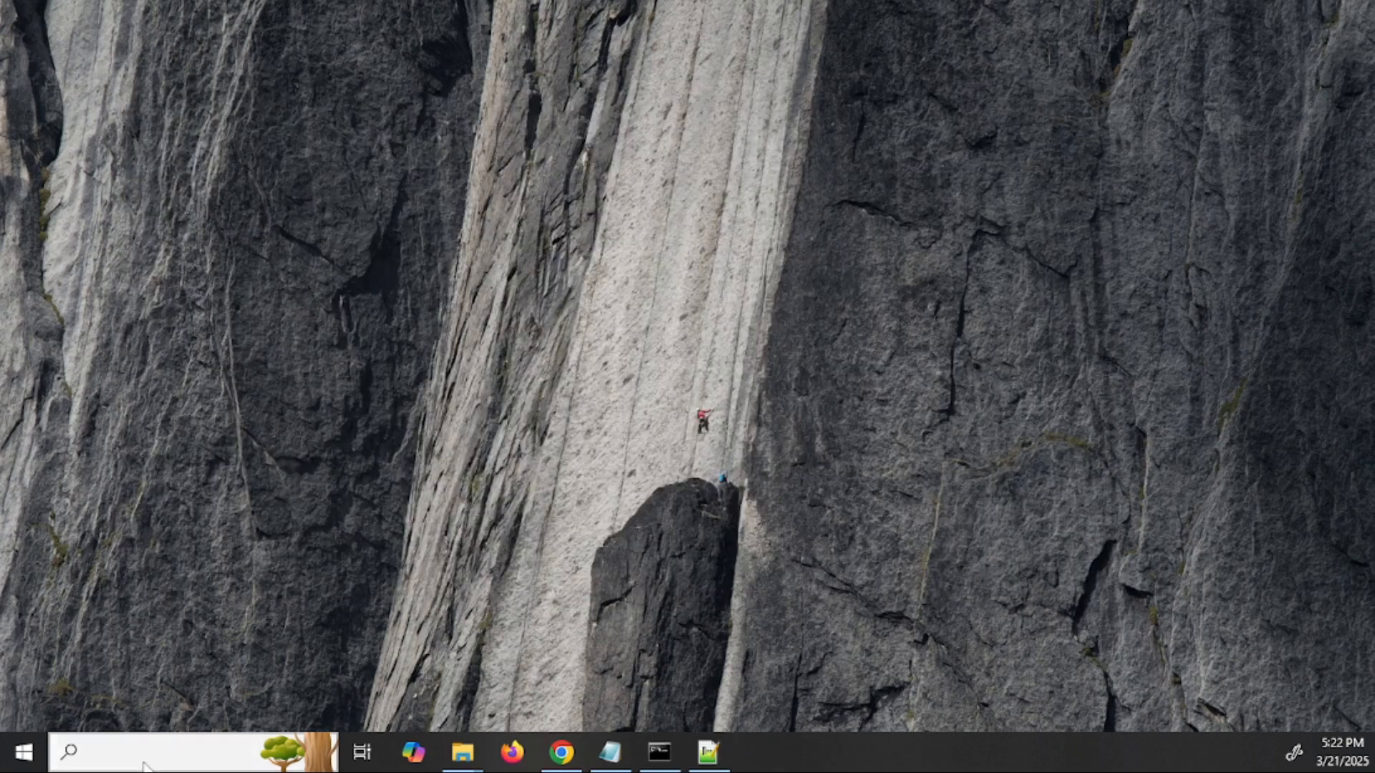
text(m)
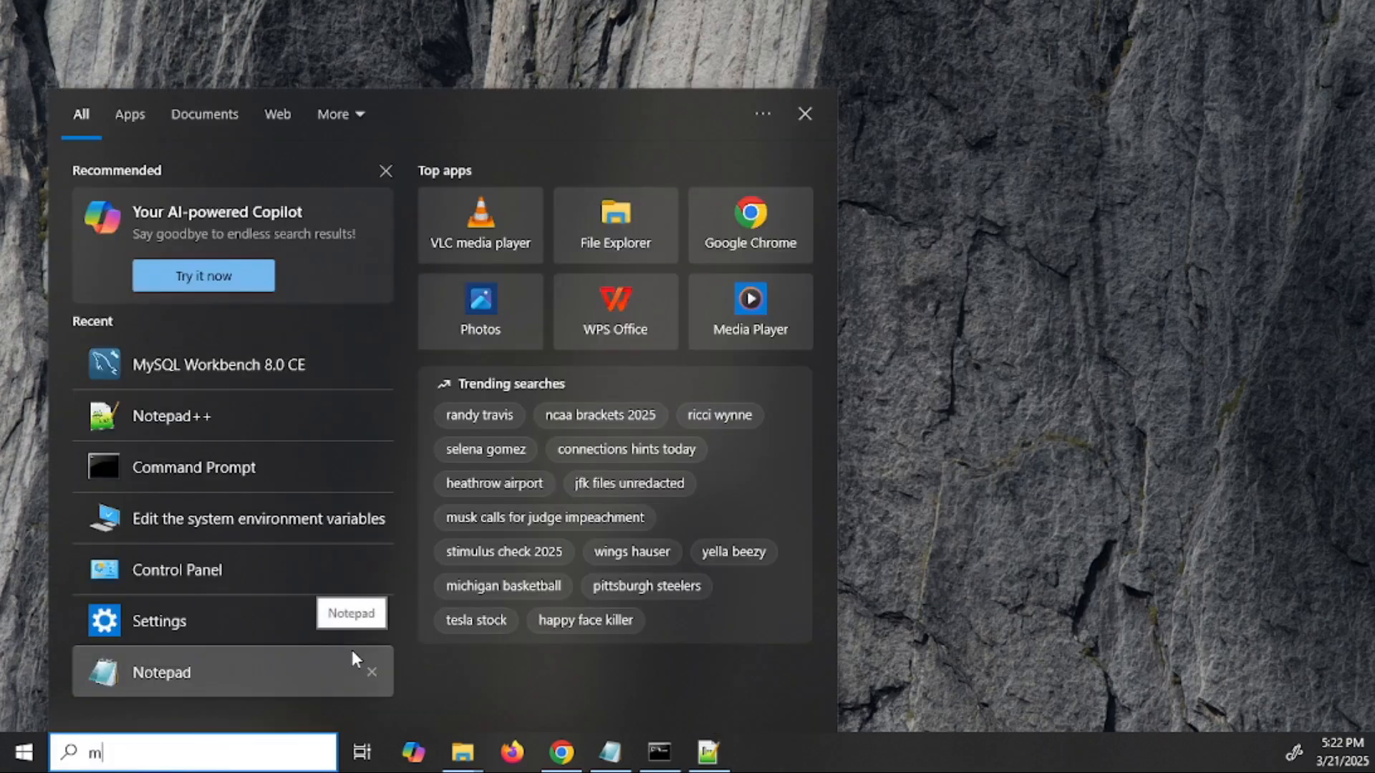
text(ysql w)
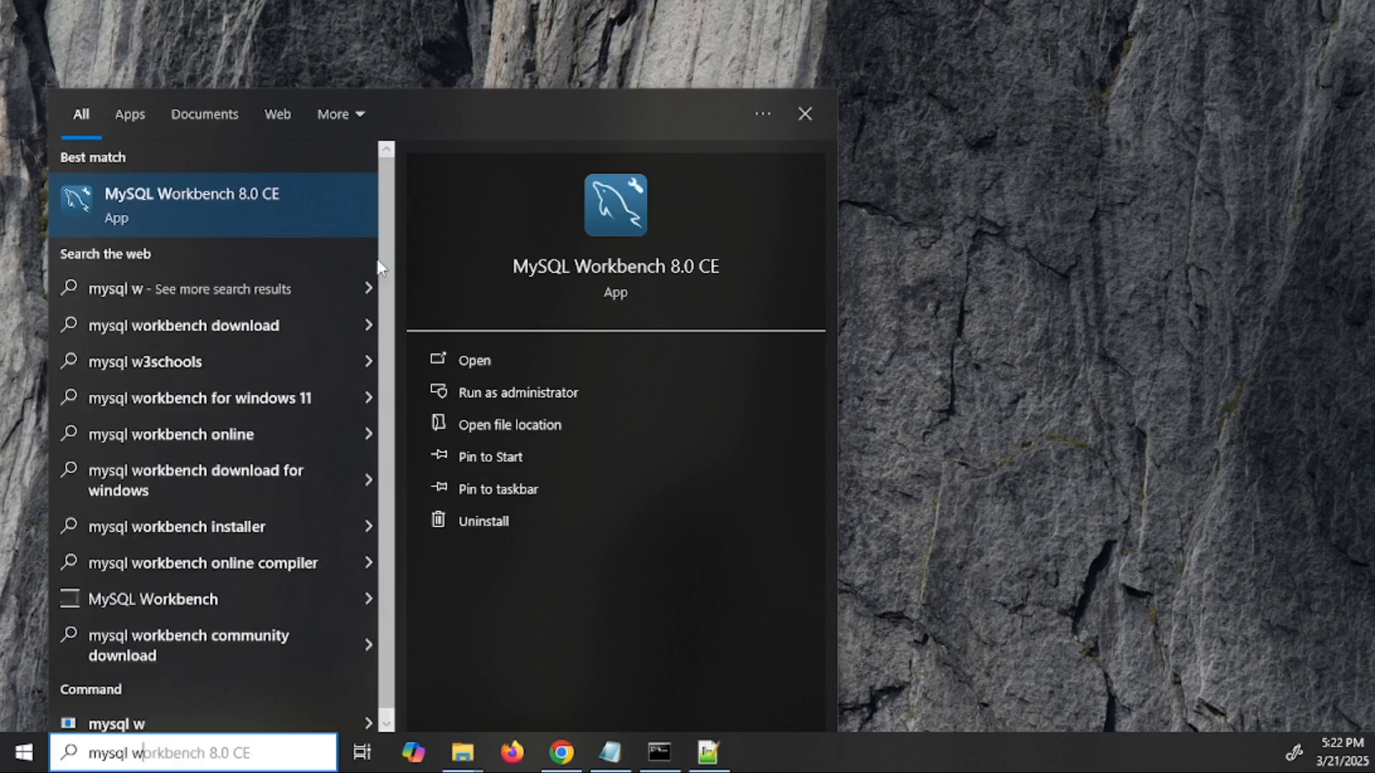
click(233, 192)
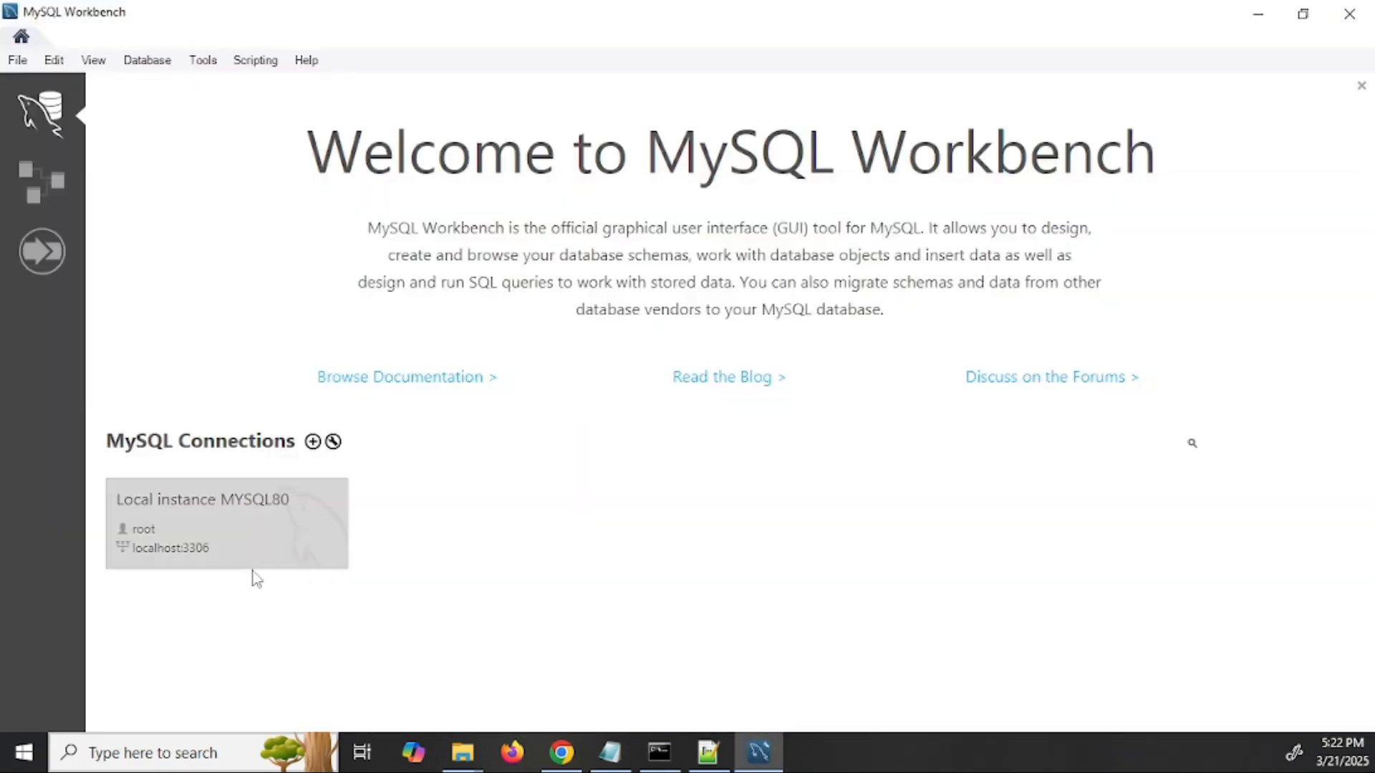
- Connect to Local instance MYSQL80 by submitting the root password, without saving it
click(221, 523)
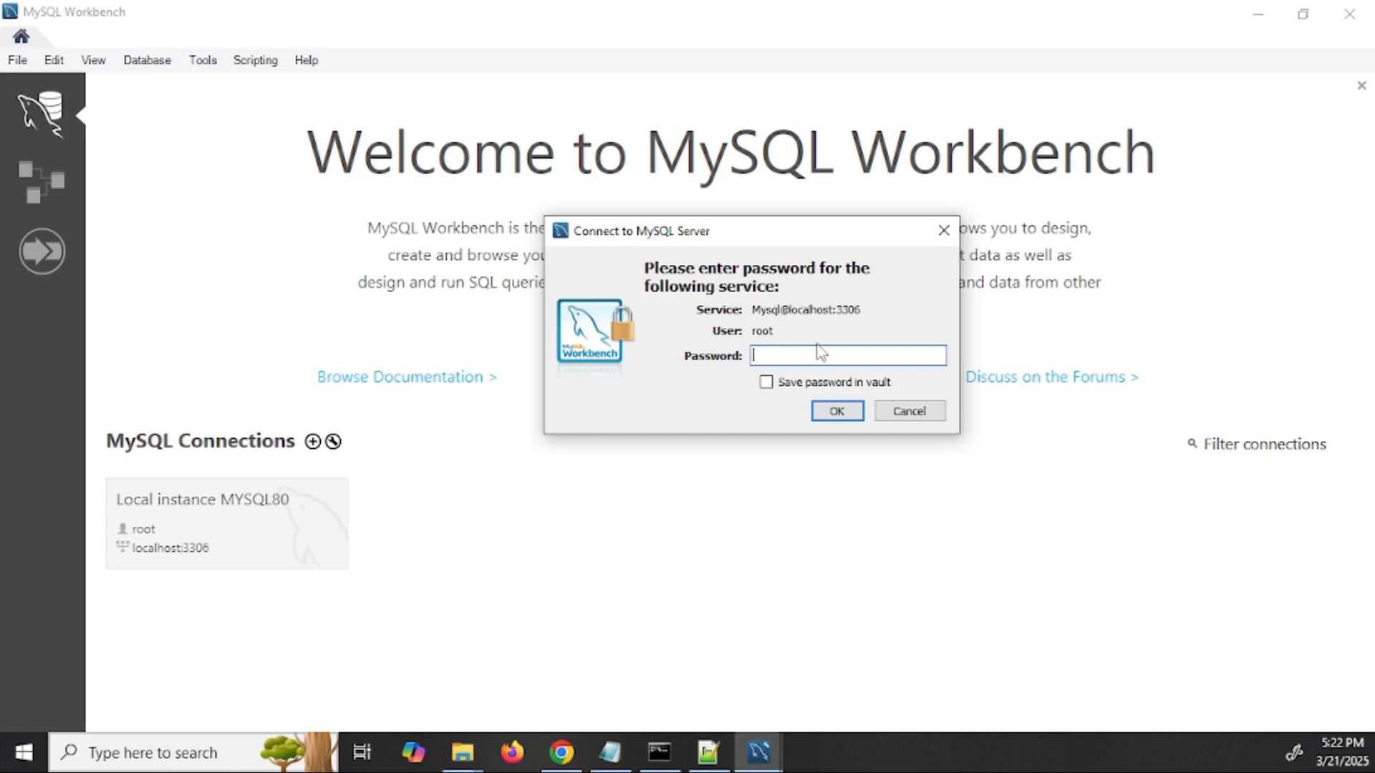
text(***********)
click(836, 385)
click(837, 386)
click(838, 412)
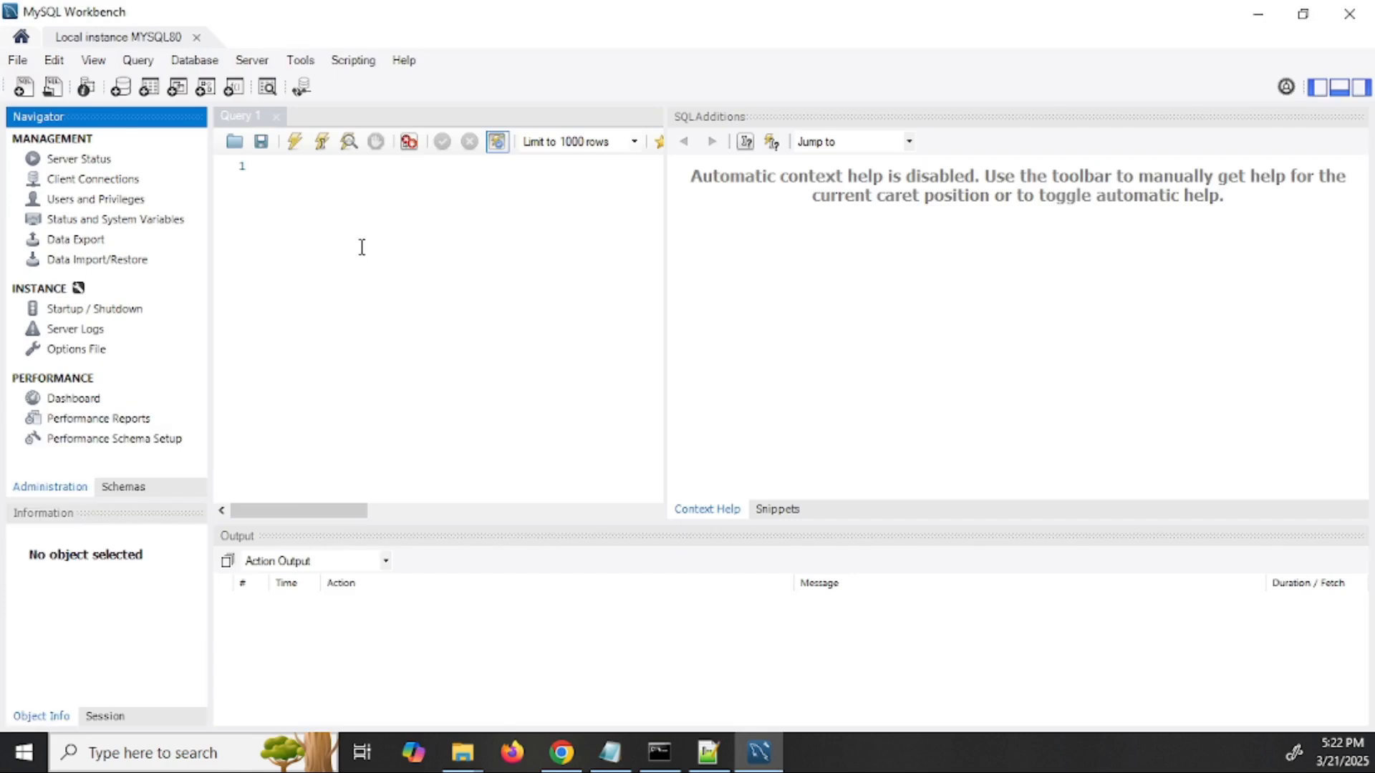
- Expand sample_db > Tables > orders in the Schemas panel
click(122, 486)
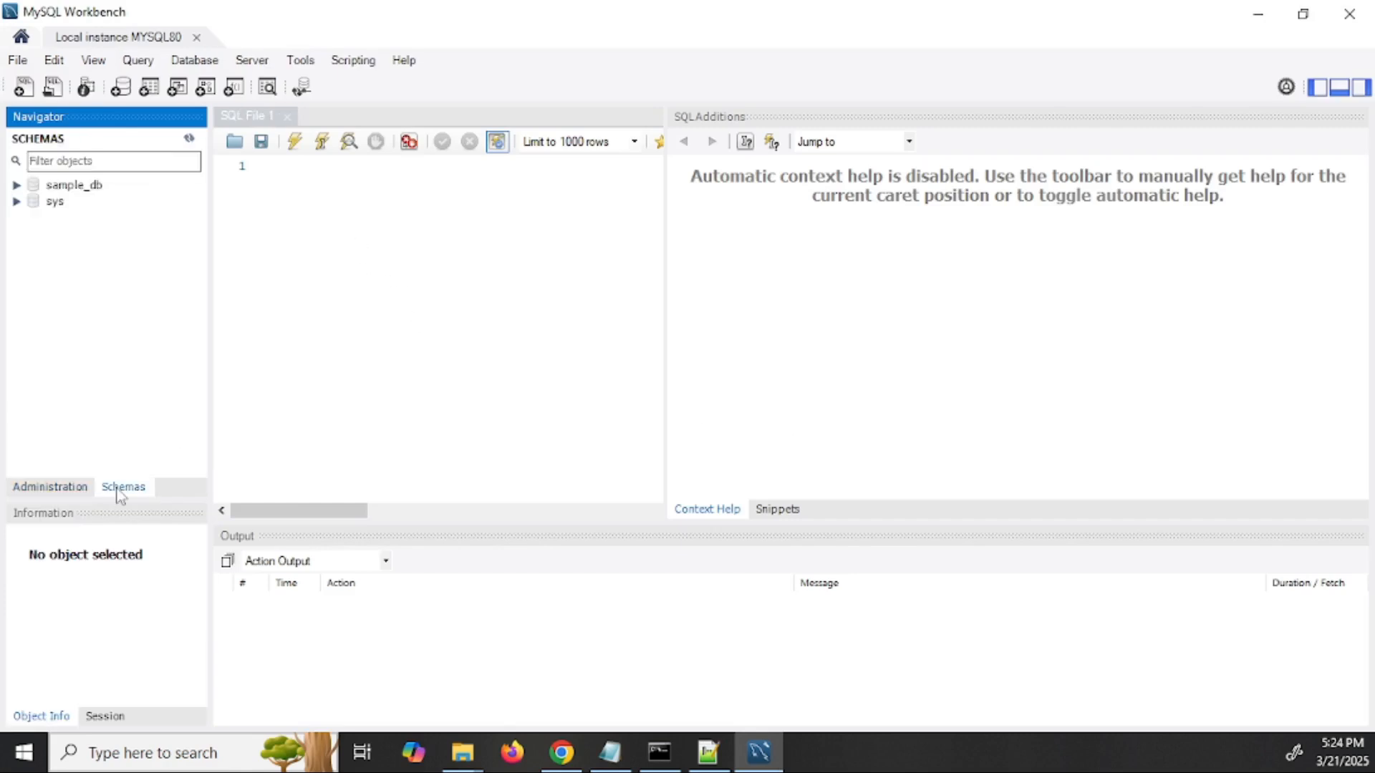
click(15, 185)
click(36, 201)
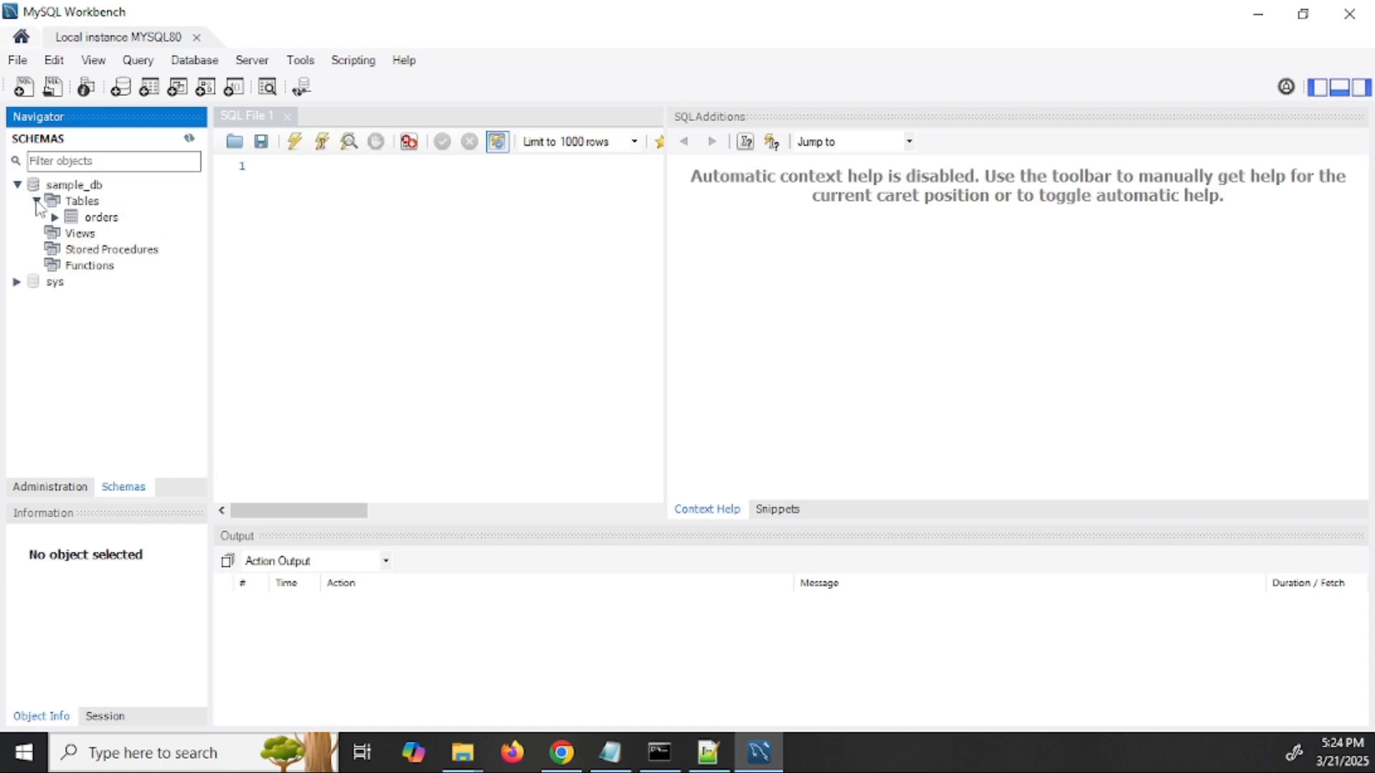
click(55, 218)
click(106, 219)
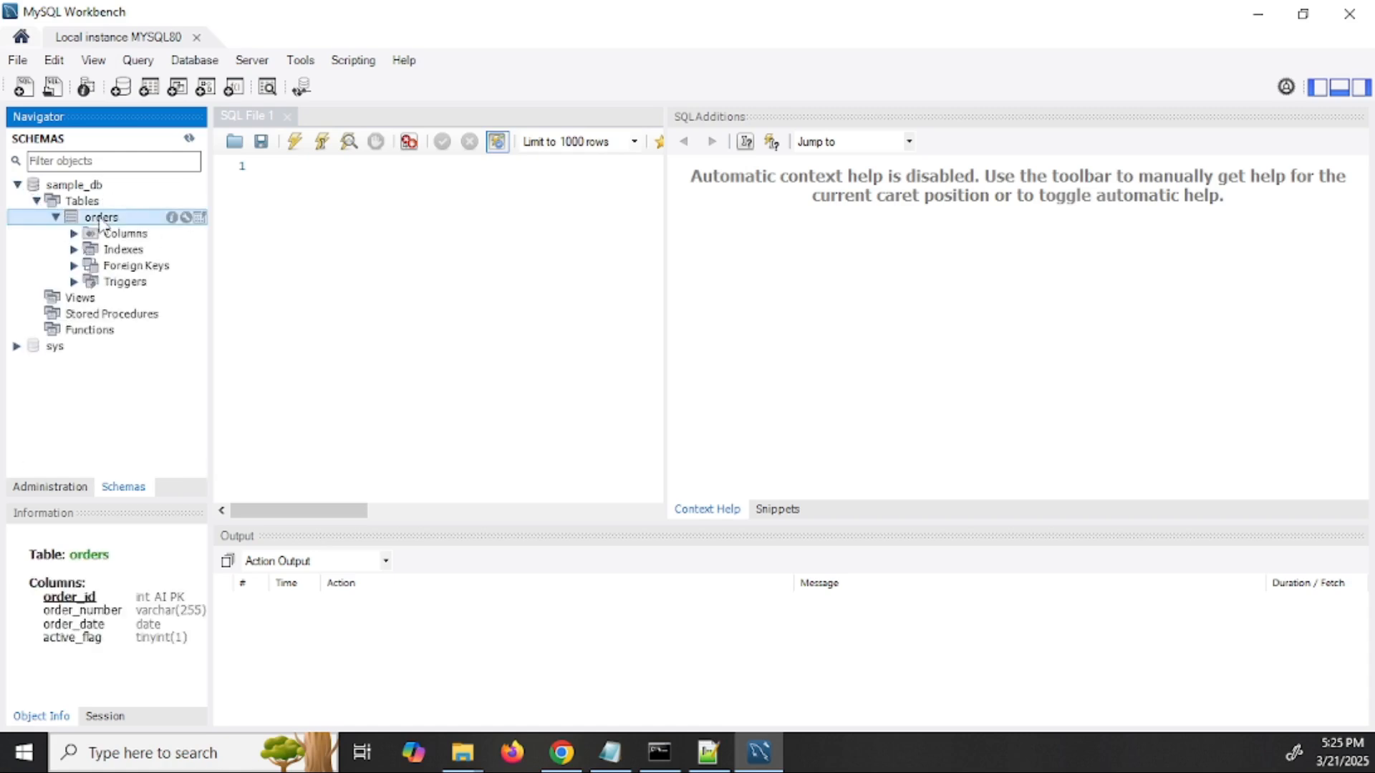
- Build the query select * from sample_db.orders; in the editor and execute it
double_click(106, 219)
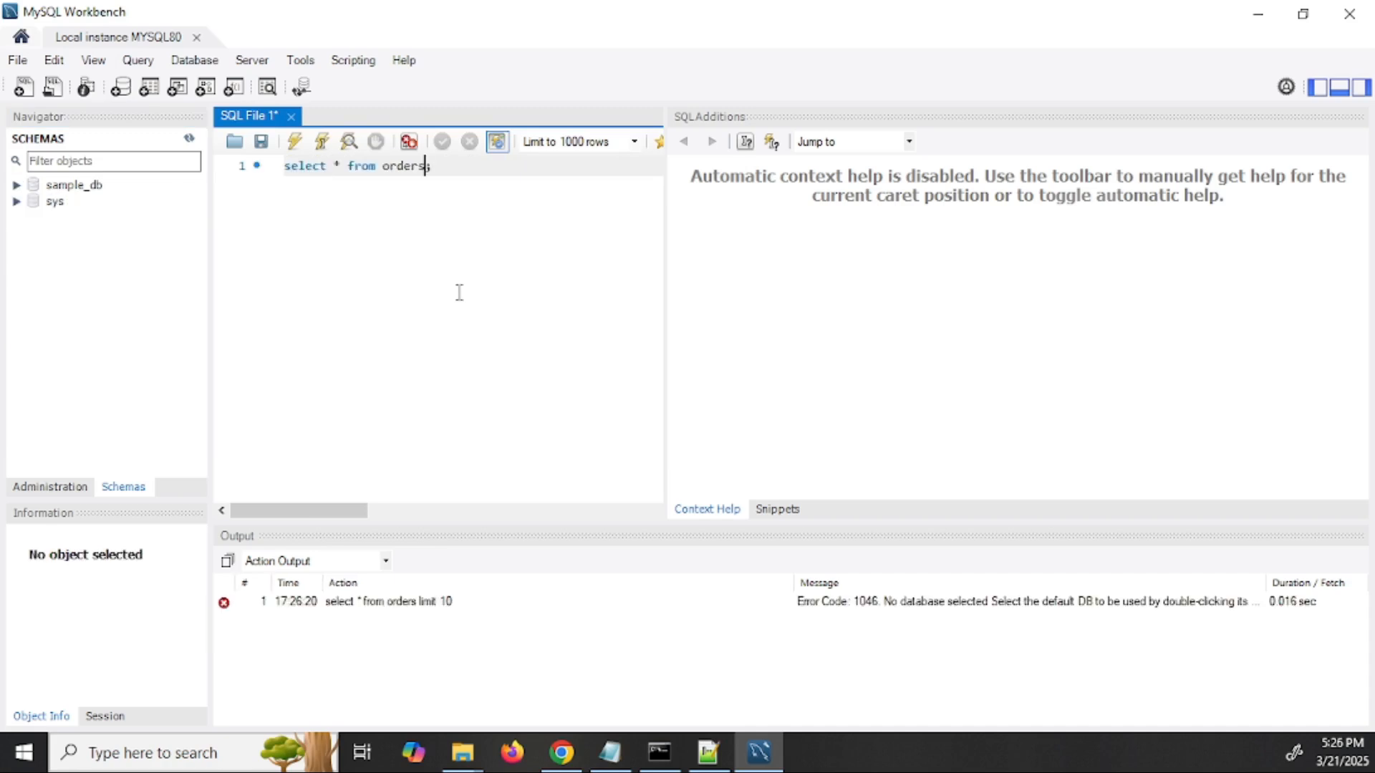
key(ctrl+Left)
text(s)
key(Return)
text(.ordr)
text(rs)
key(Right)
key(ctrl+a)
click(294, 142)
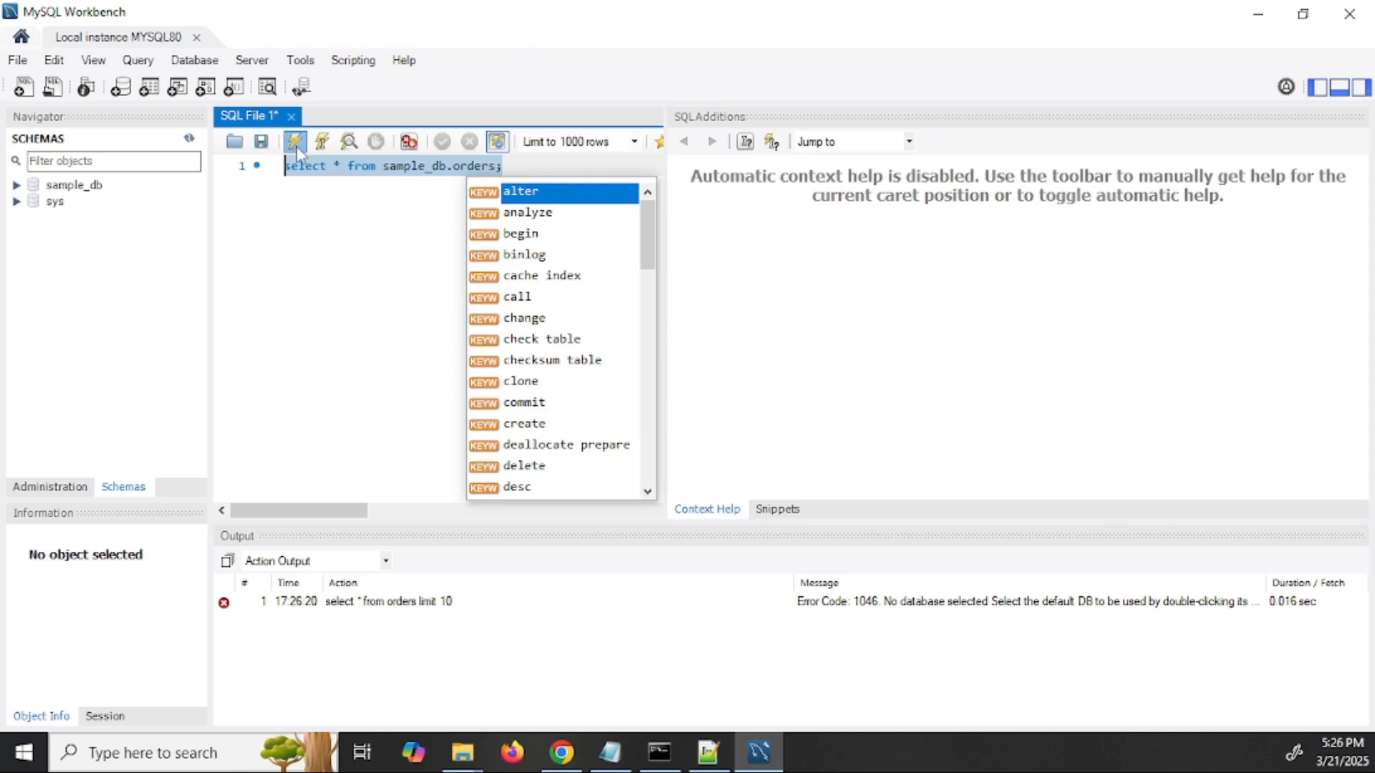